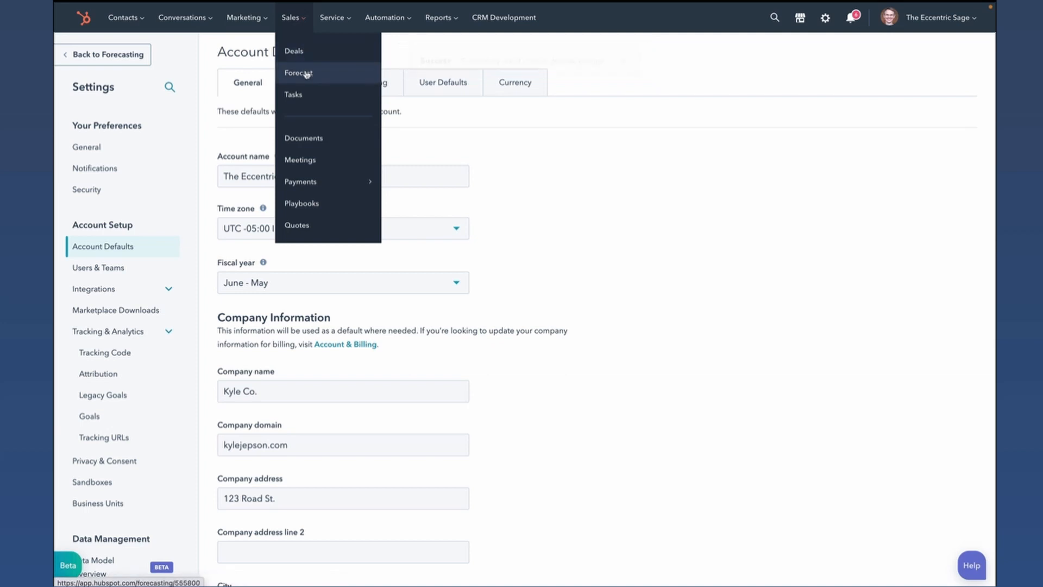
# - Open the sales forecast and examine the close date periods available for filtering it
pyautogui.click(303, 72)
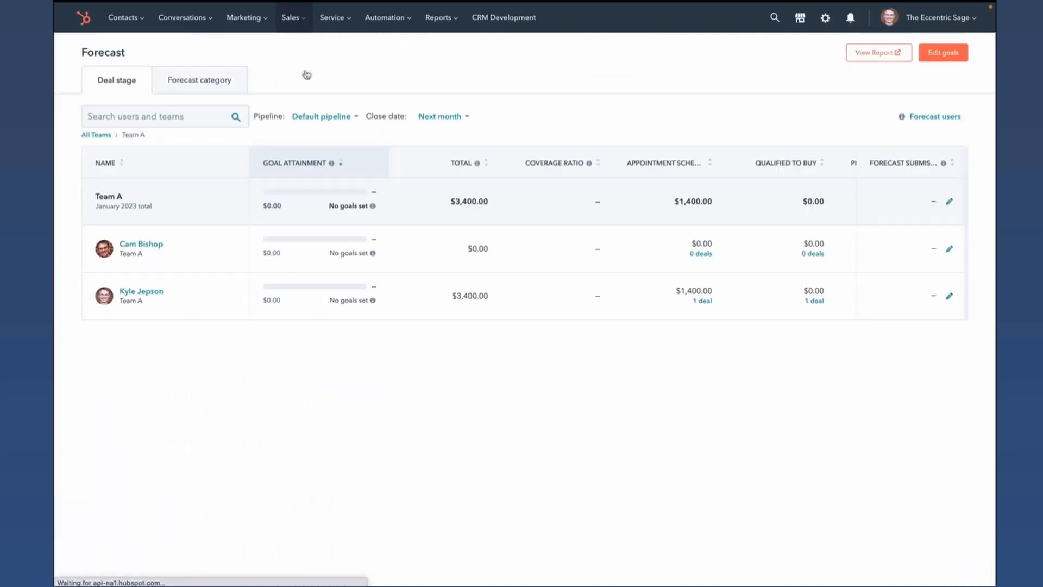
pyautogui.click(443, 116)
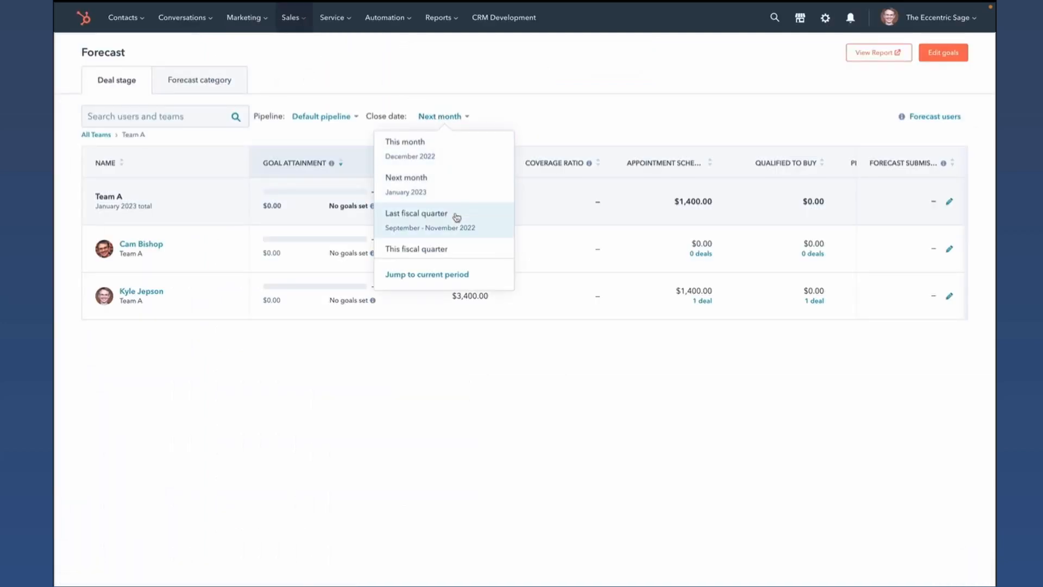
pyautogui.scroll(-3, 457, 216)
pyautogui.scroll(-3, 456, 216)
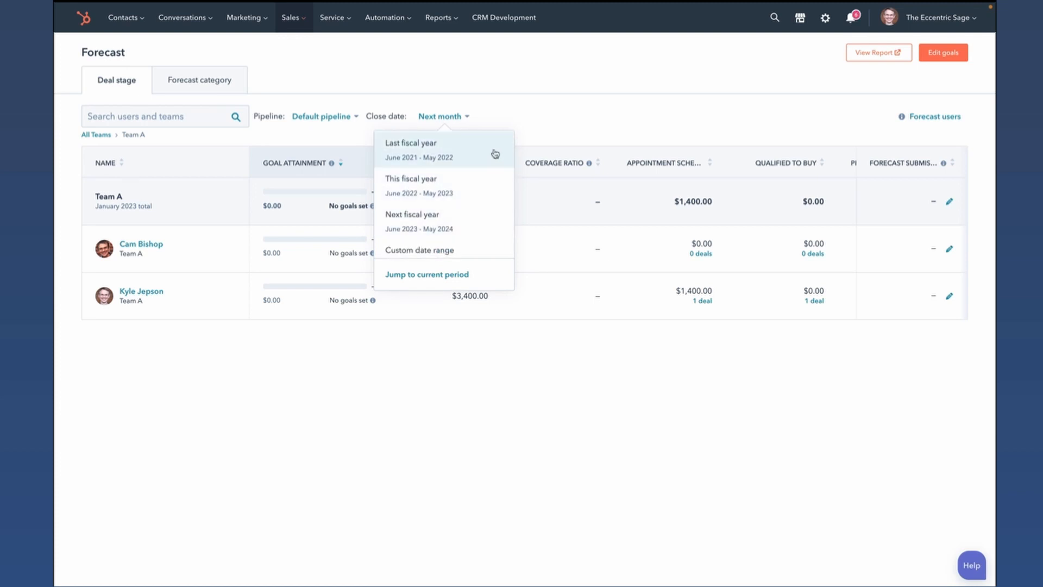
pyautogui.click(576, 110)
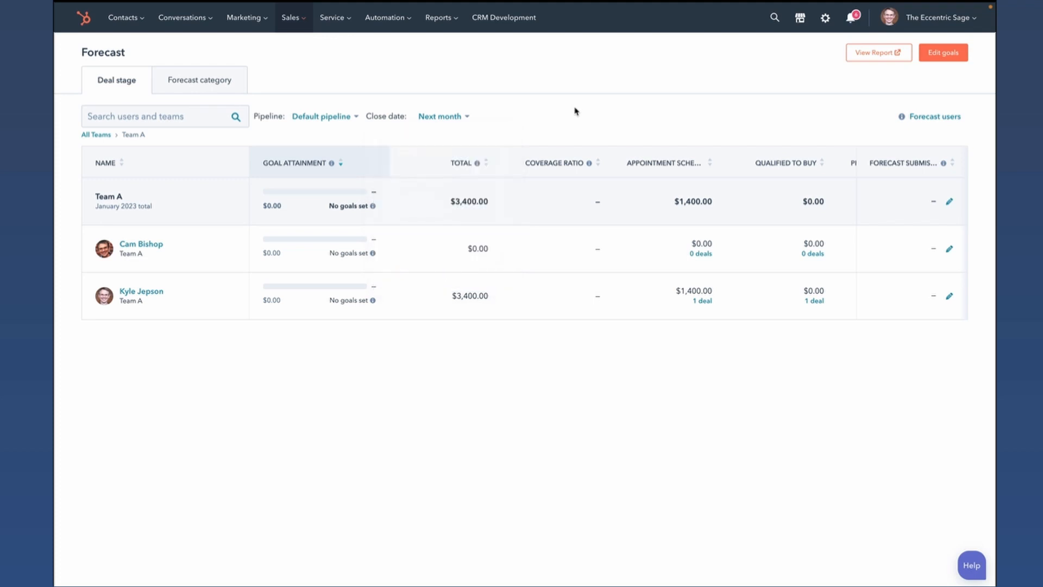
# - Open the Goals page in the account settings
pyautogui.click(825, 18)
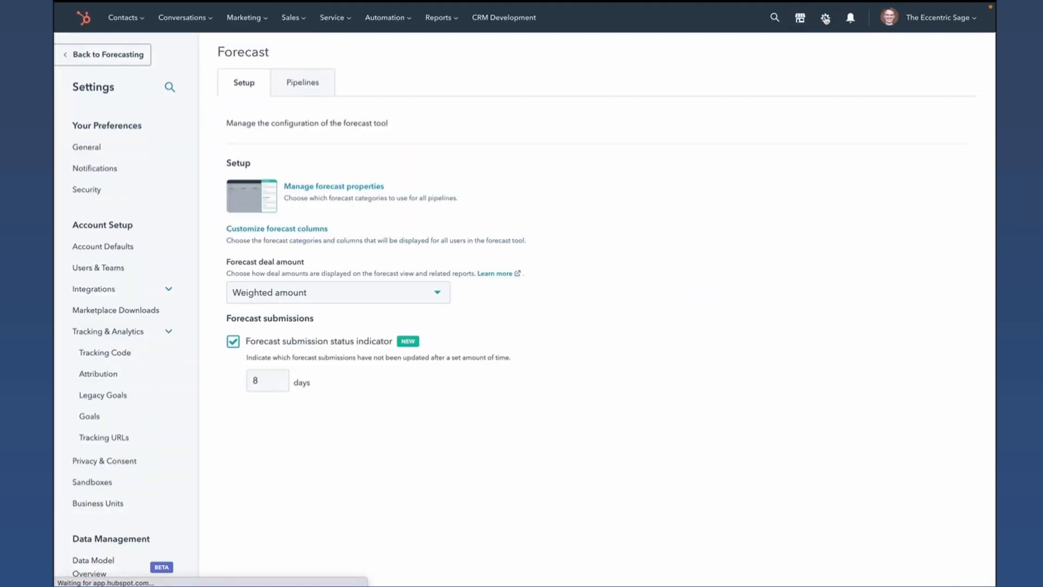
pyautogui.scroll(-7, 145, 295)
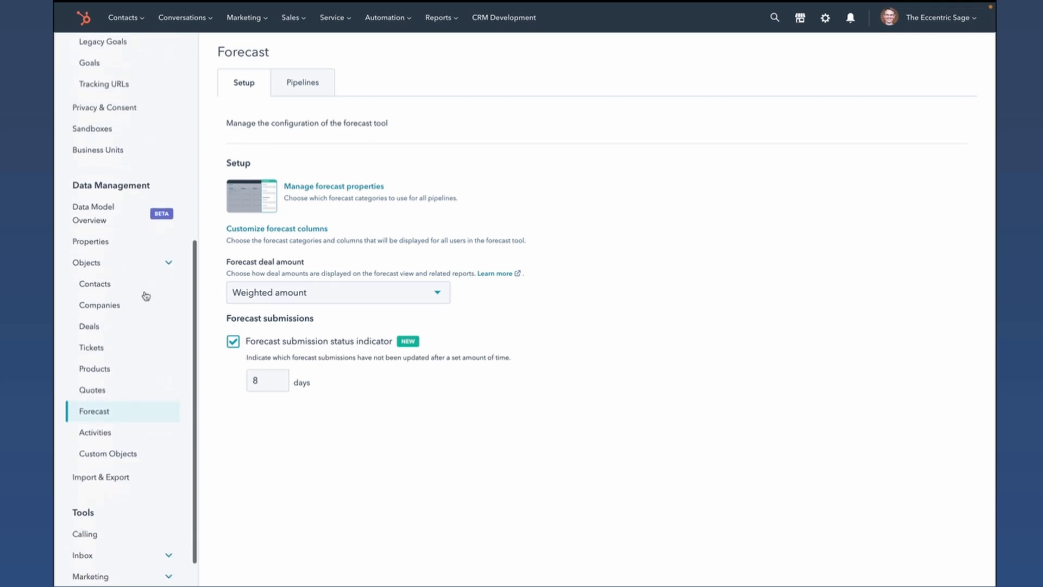
pyautogui.scroll(1, 146, 296)
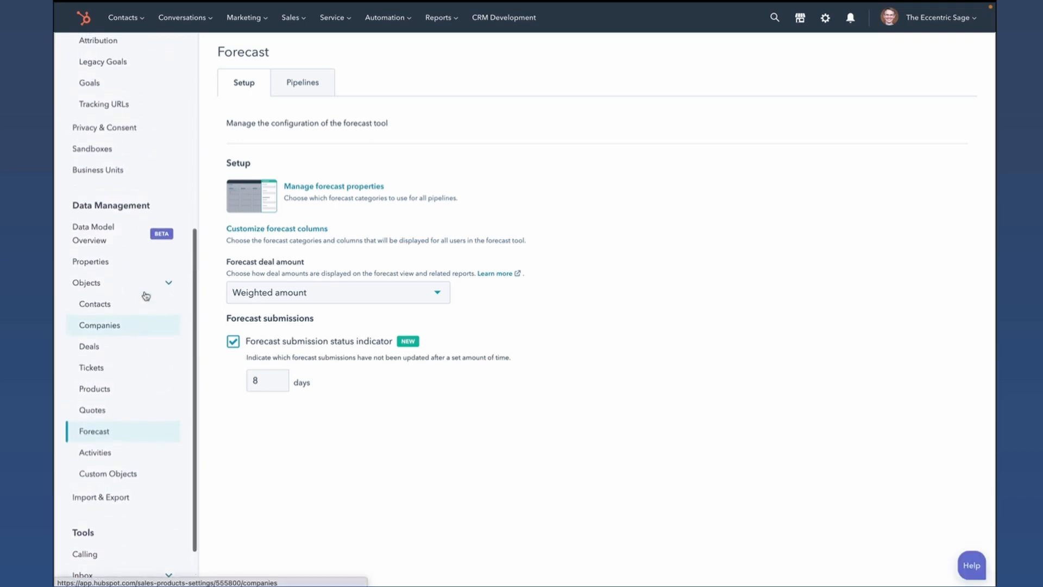
pyautogui.scroll(-1, 144, 294)
pyautogui.scroll(4, 145, 293)
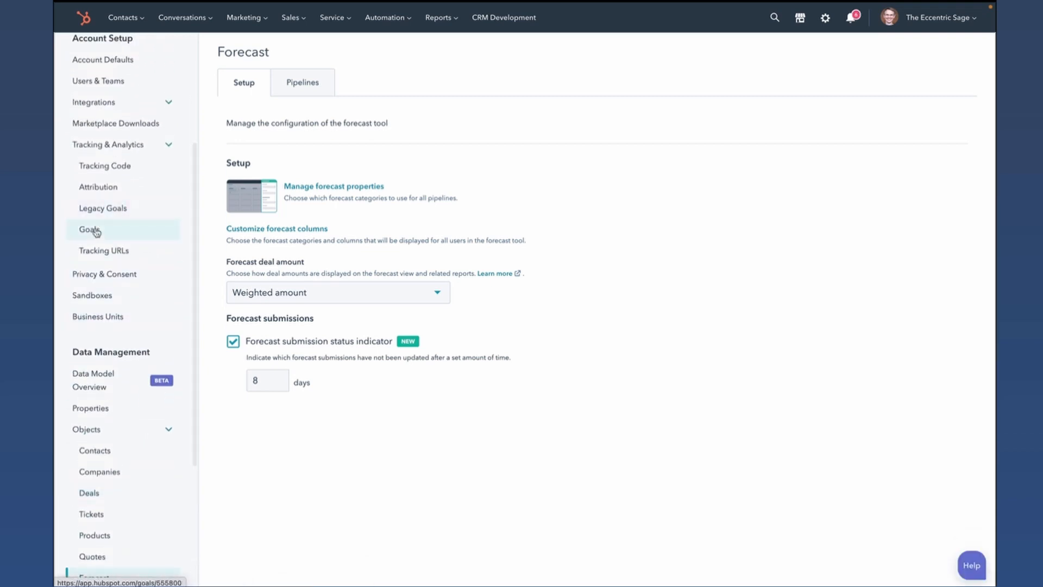
pyautogui.click(95, 230)
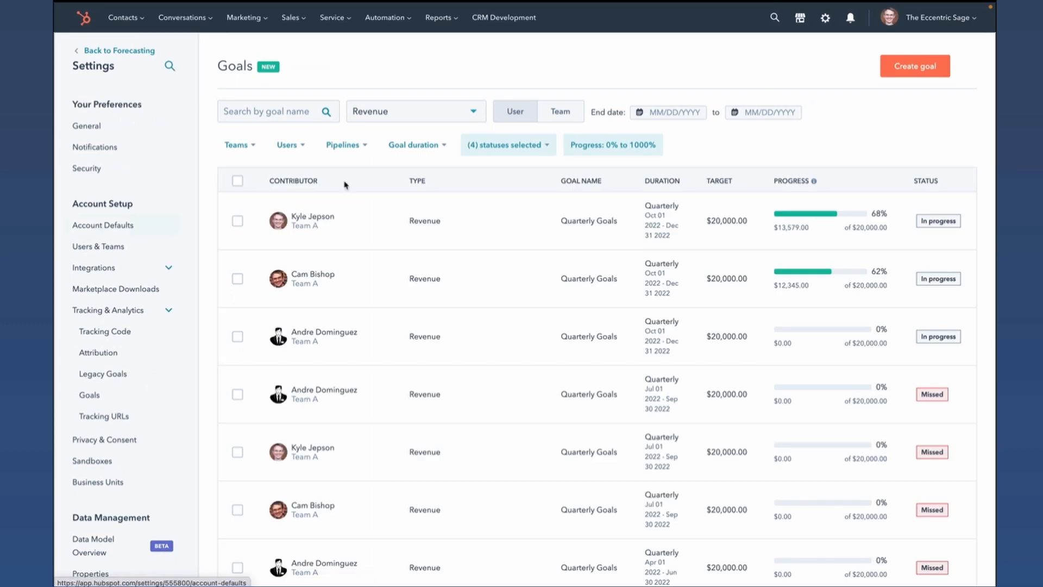
# - Start a new goal from a premade template and proceed to its definition
pyautogui.click(922, 66)
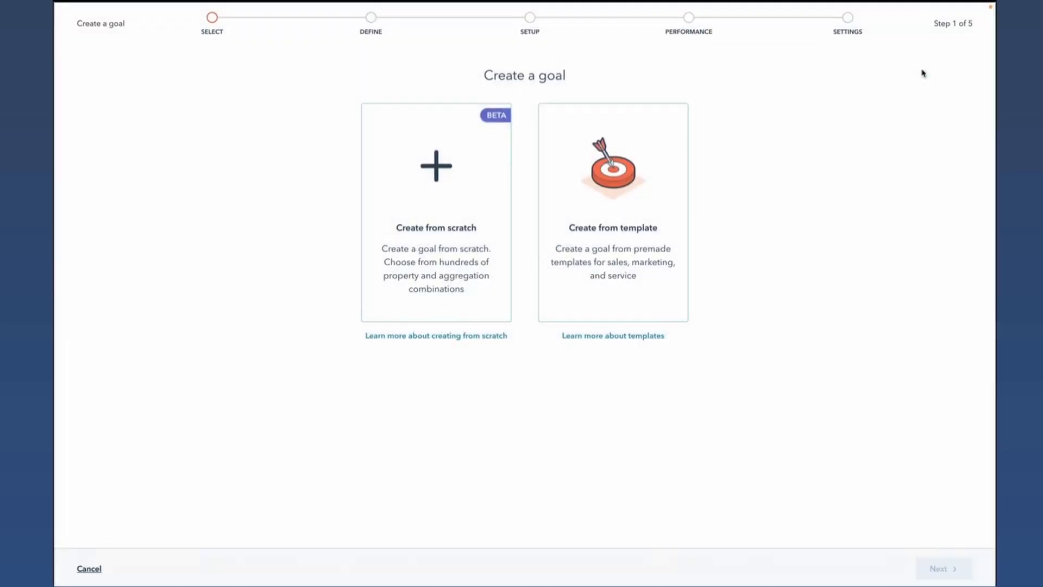
pyautogui.click(630, 212)
pyautogui.click(926, 571)
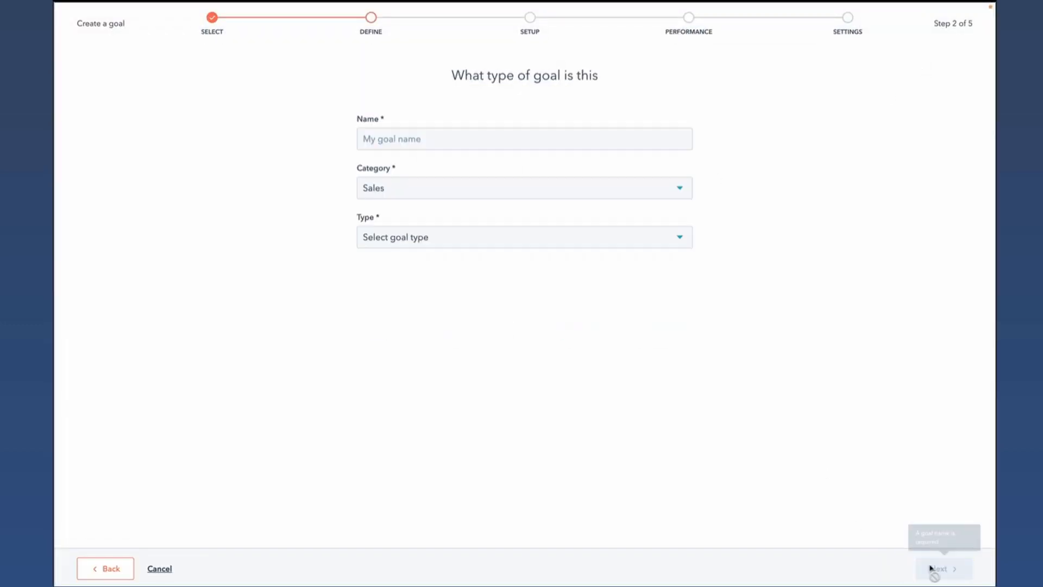
# - Name the goal sdfgdfsg, set its type to Revenue and continue to the goal setup
pyautogui.click(531, 139)
pyautogui.write('sdfgdfsg')
pyautogui.click(480, 232)
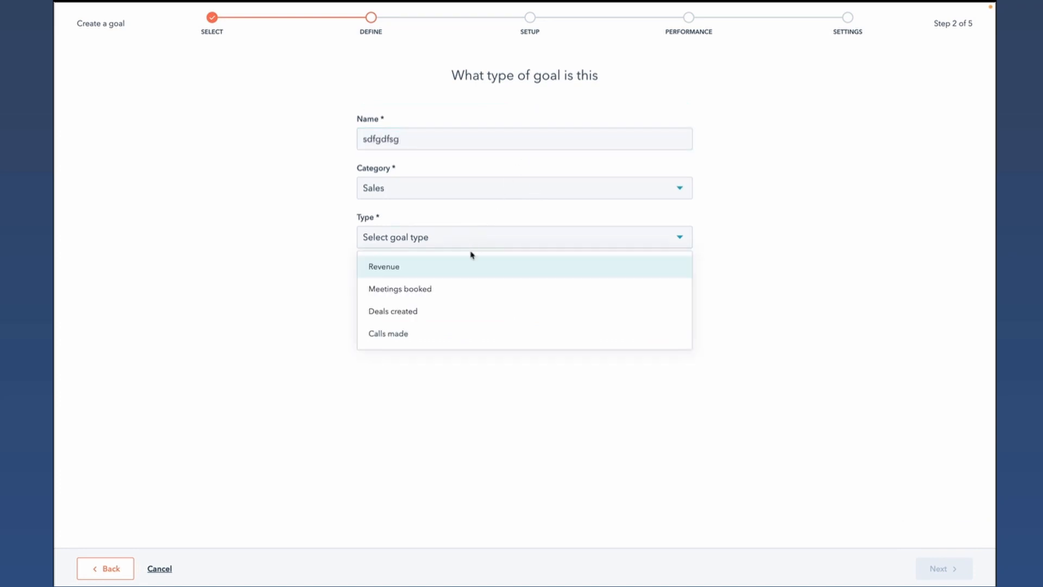
pyautogui.click(461, 265)
pyautogui.click(956, 573)
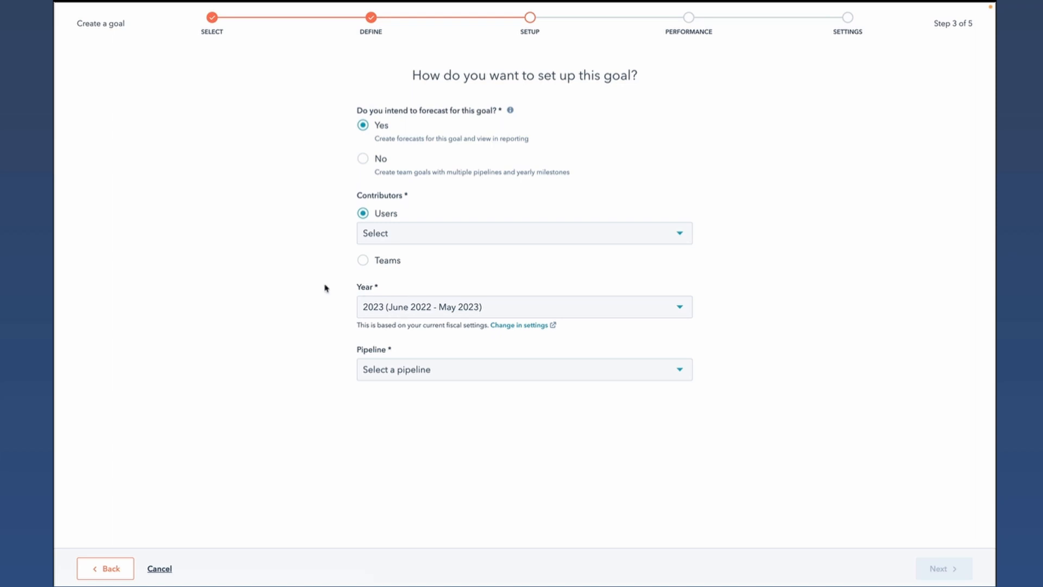
# - Check the fiscal-year note and the years available for the goal without changing the selection
pyautogui.moveTo(357, 324); pyautogui.dragTo(479, 323)
pyautogui.click(478, 322)
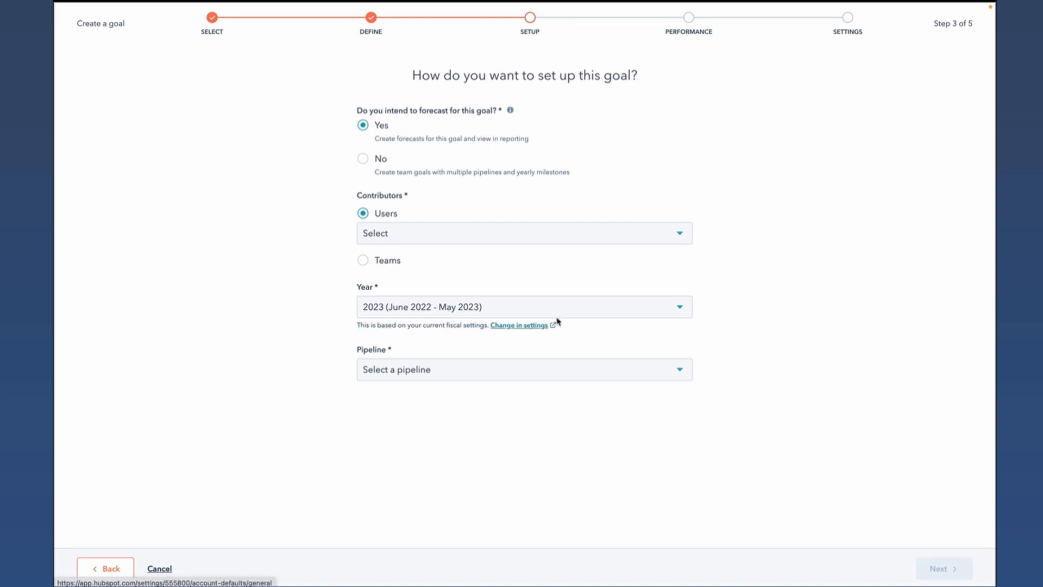
pyautogui.click(651, 309)
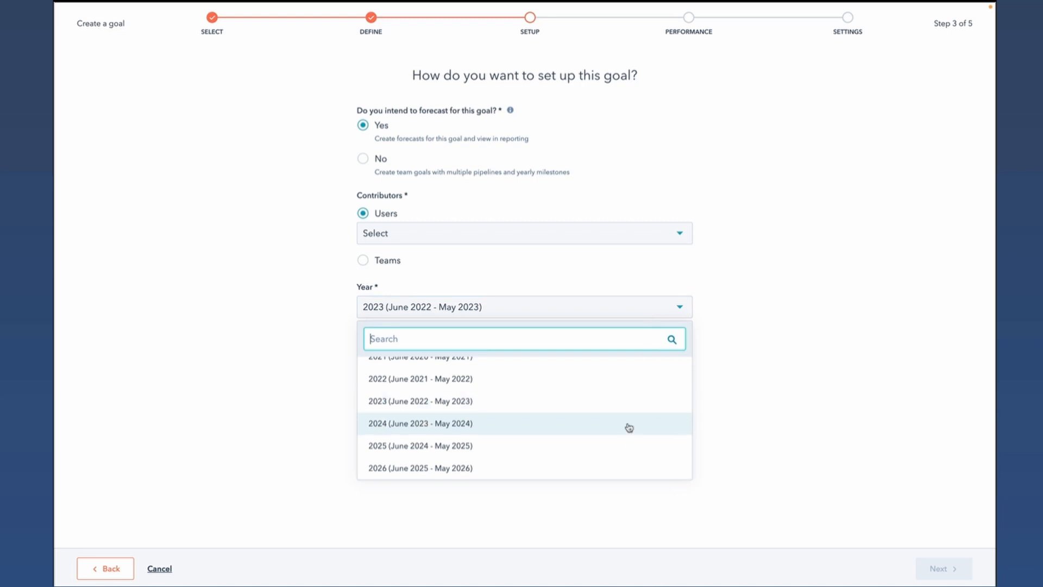
pyautogui.scroll(3, 629, 427)
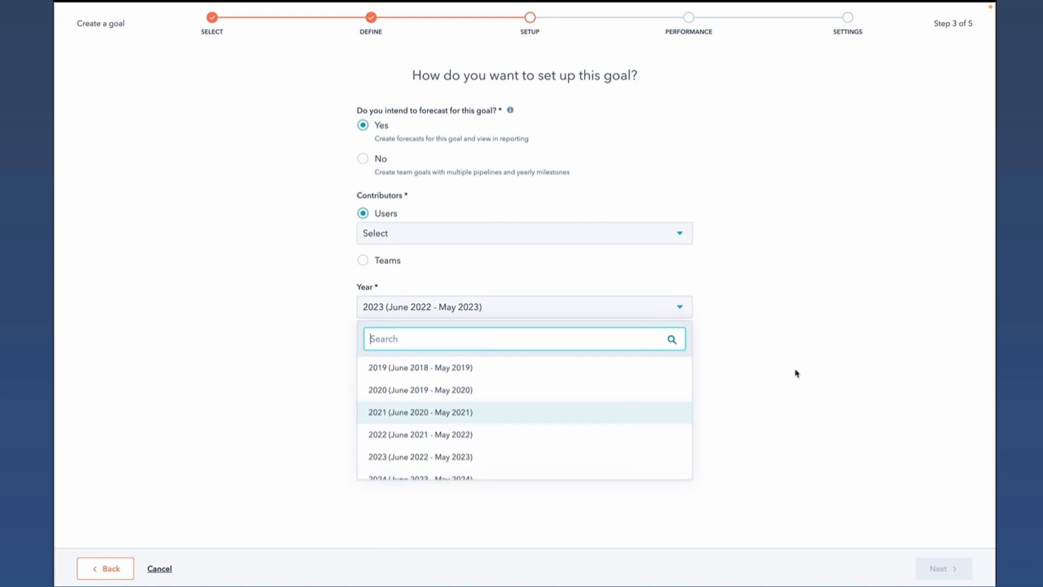
pyautogui.click(745, 357)
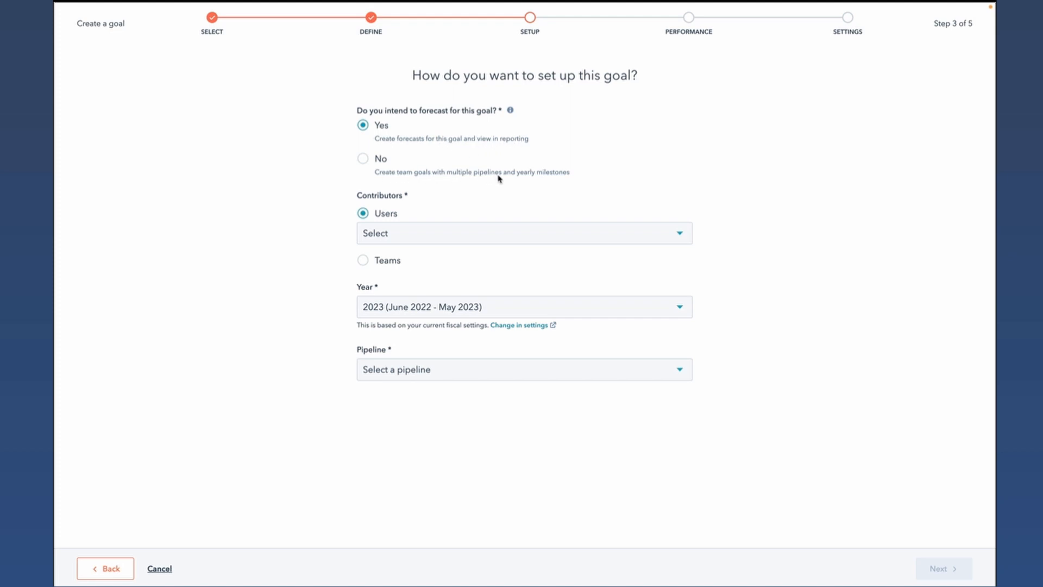
# - Choose not to forecast for this goal and set its duration to Quarterly
pyautogui.click(363, 159)
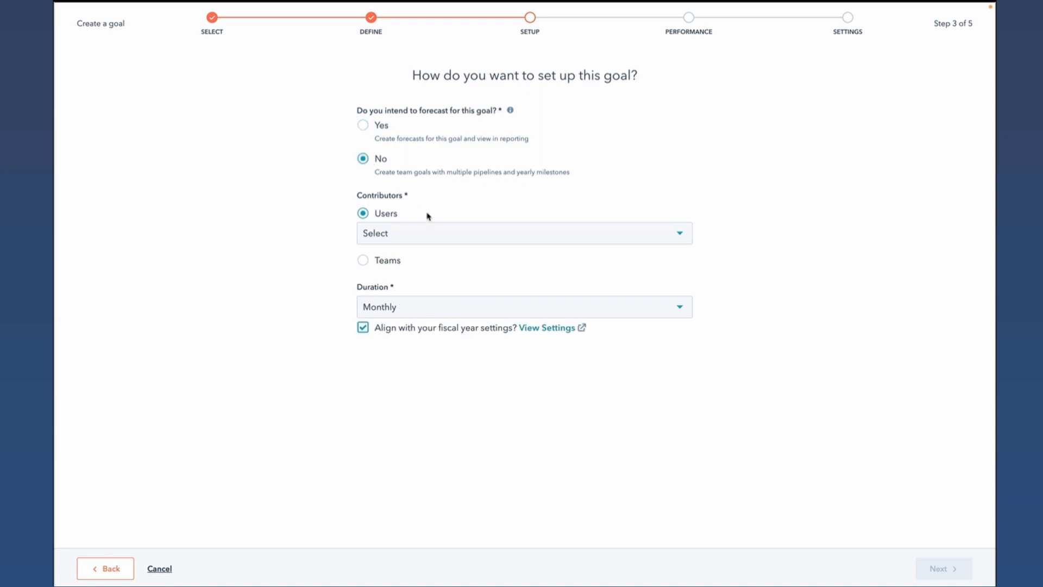
pyautogui.click(480, 307)
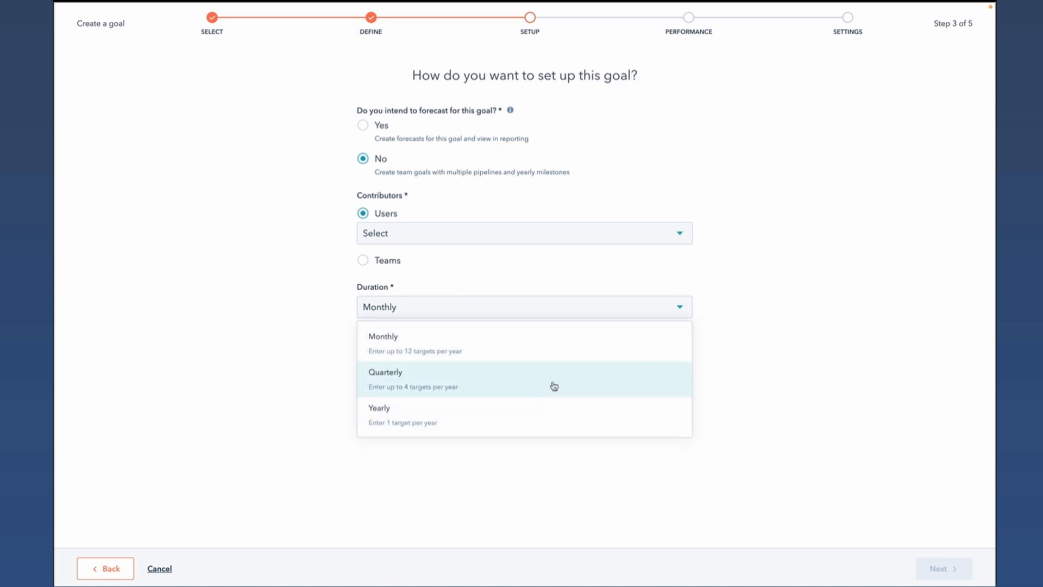
pyautogui.click(571, 395)
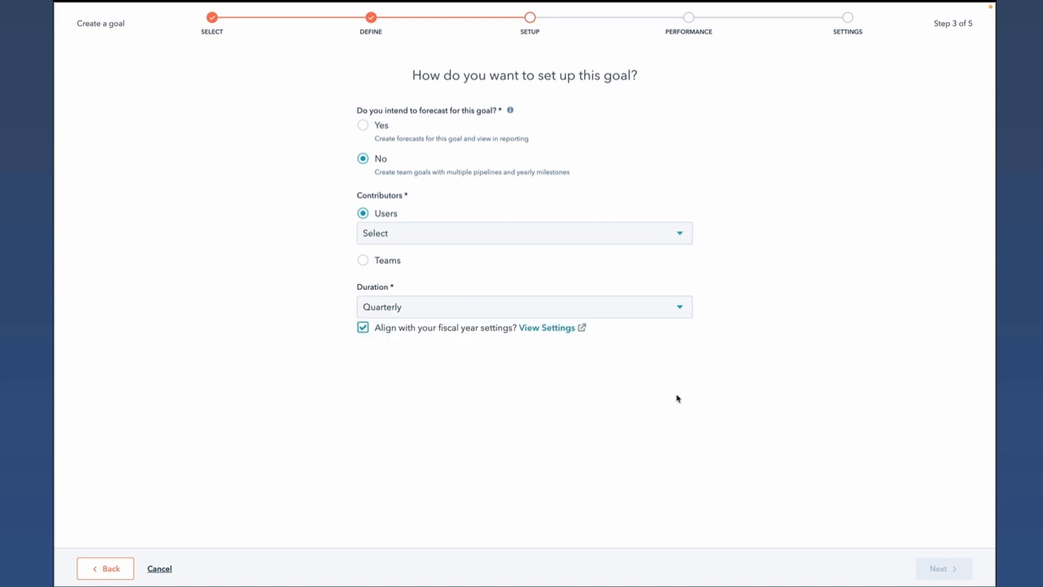
# - Add the first user of Team A as the goal's contributor and continue to the targets
pyautogui.click(550, 236)
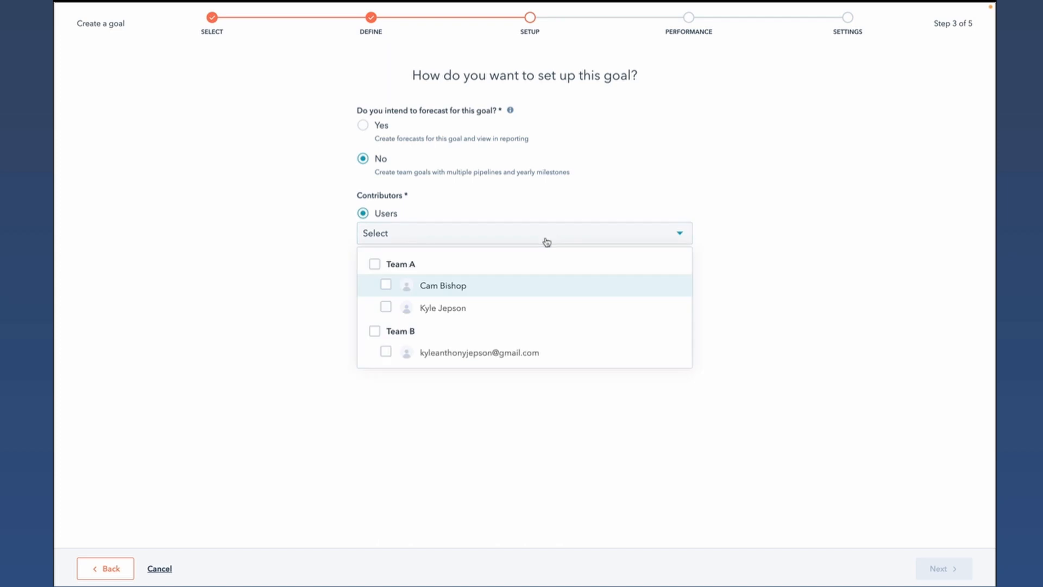
pyautogui.click(468, 285)
pyautogui.click(774, 274)
pyautogui.click(941, 568)
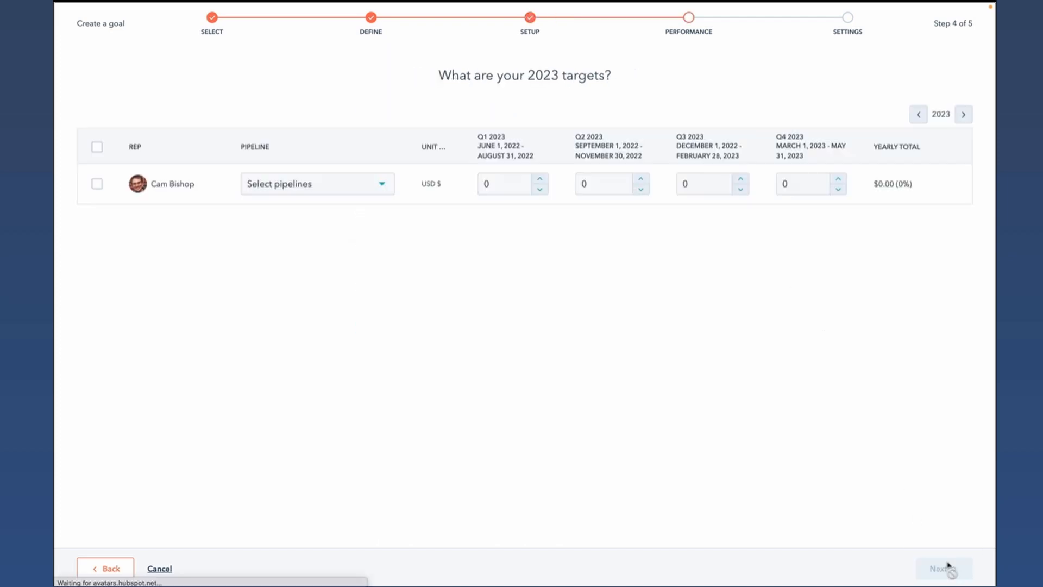
# - Assign the Touchless Sales, Additional Stages, Default pipeline and Basic Pipeline pipelines to the contributor's goal
pyautogui.click(381, 185)
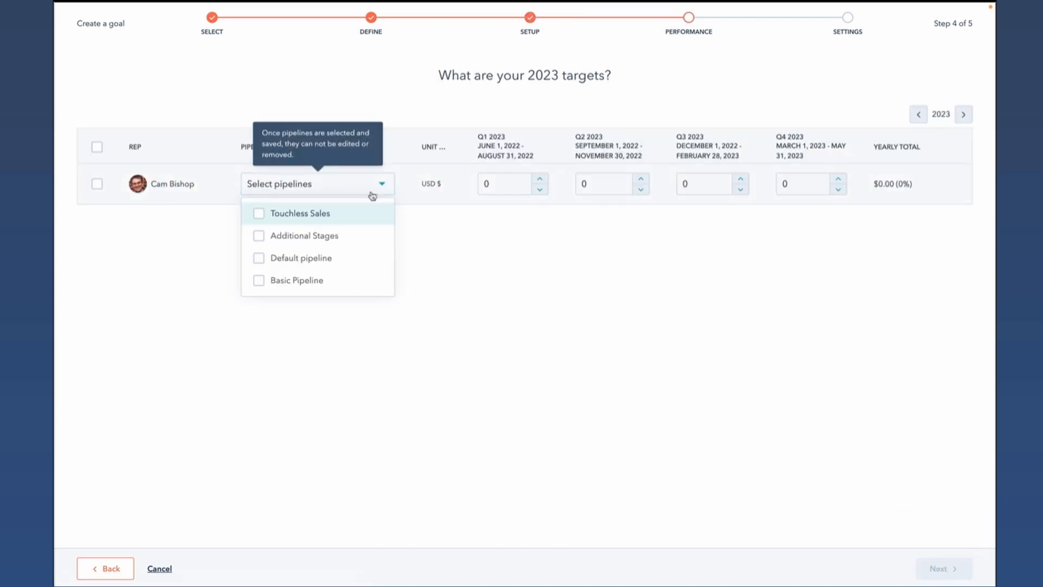
pyautogui.click(318, 216)
pyautogui.click(309, 235)
pyautogui.click(303, 258)
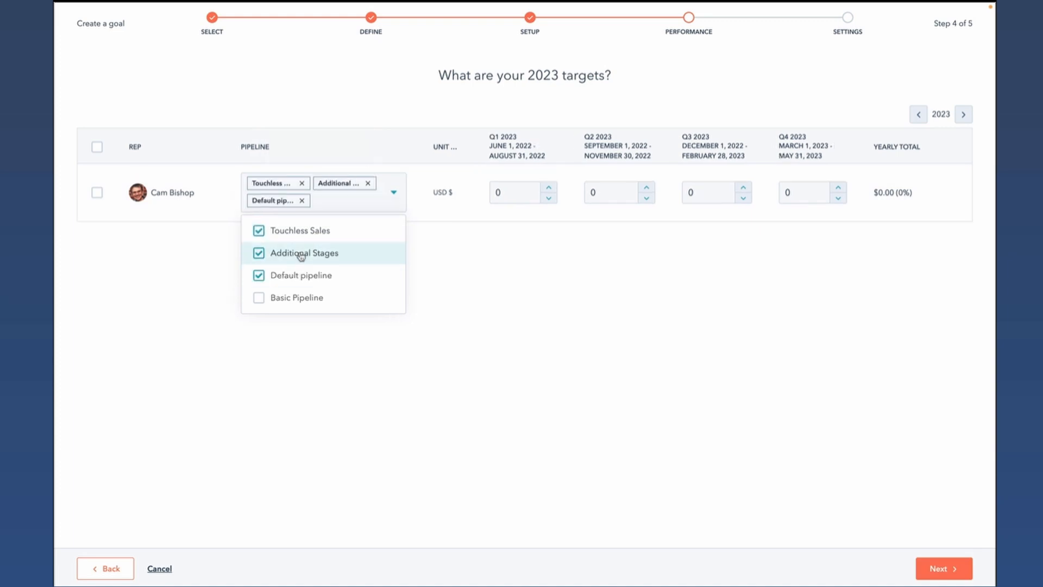
pyautogui.click(289, 295)
pyautogui.click(510, 385)
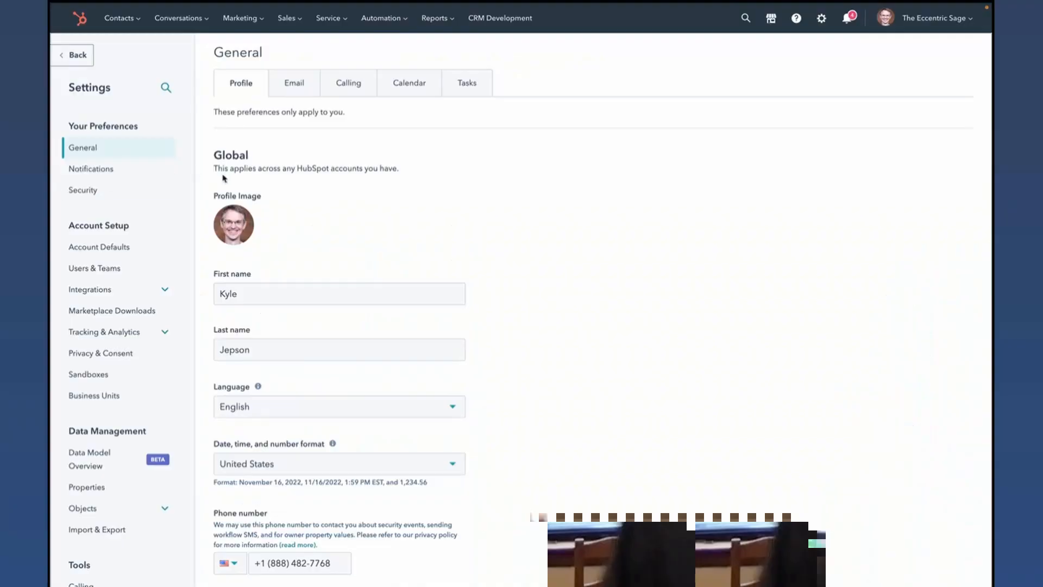
# - View the account login history from the account-wide security defaults, check its user filter options, and return to the security settings
pyautogui.click(108, 250)
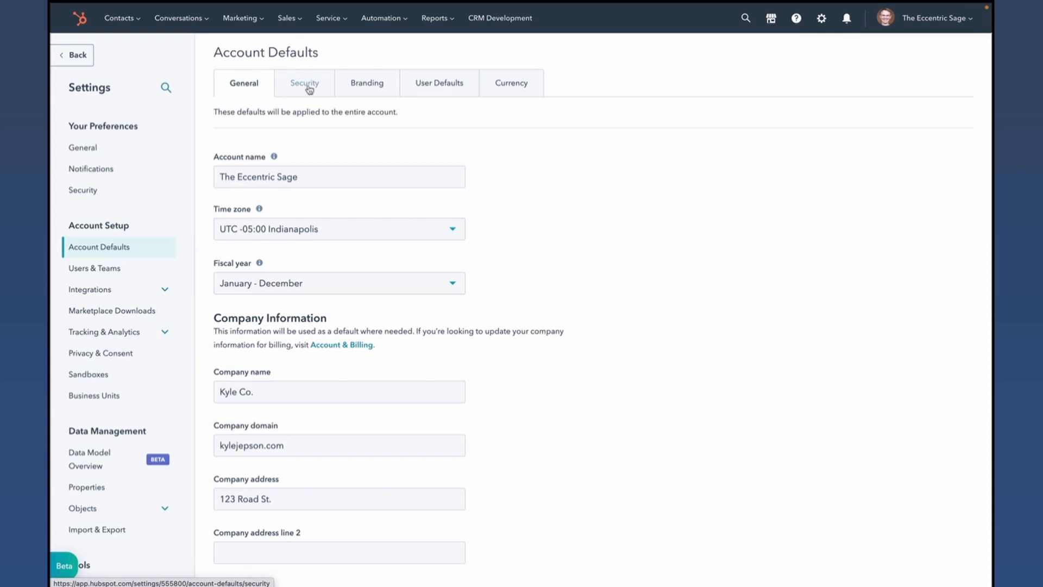
pyautogui.click(309, 89)
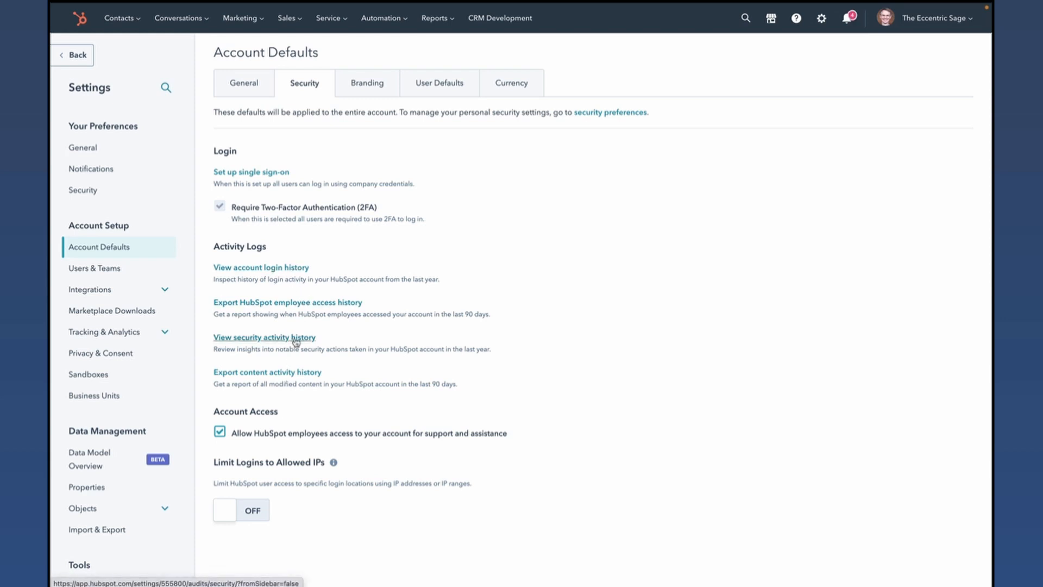
pyautogui.click(256, 268)
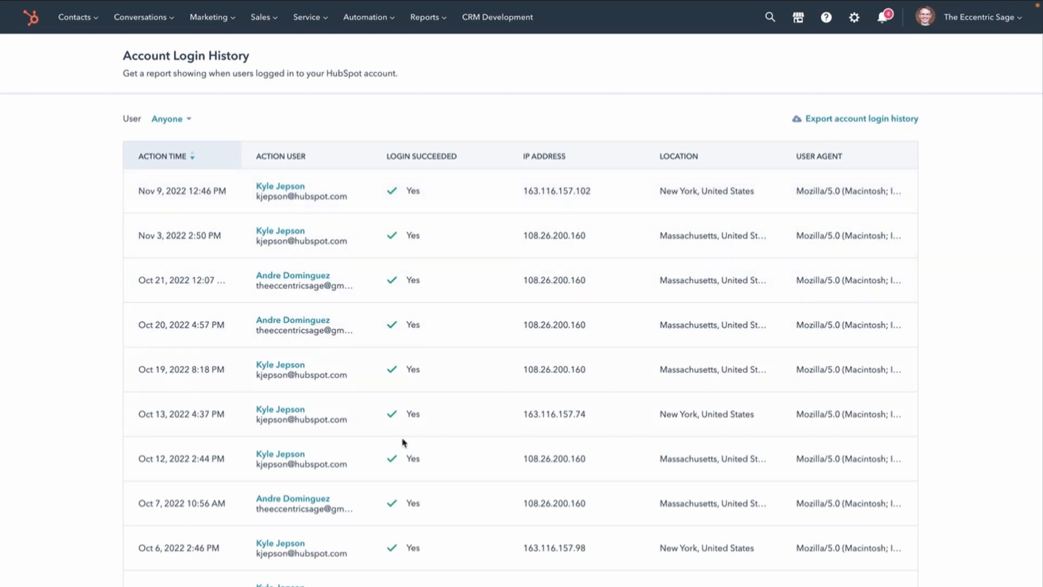
pyautogui.click(168, 118)
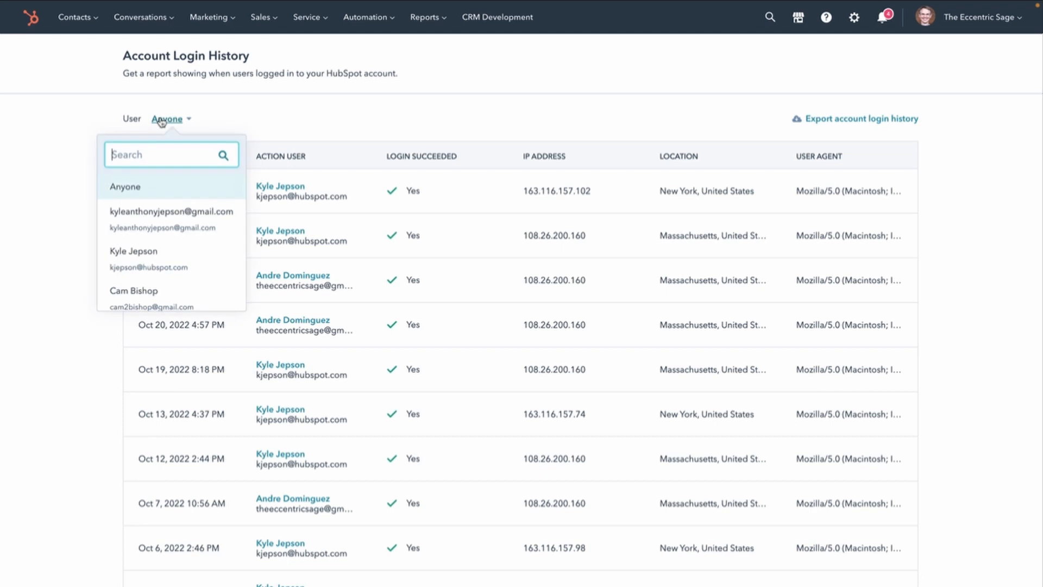
pyautogui.click(68, 177)
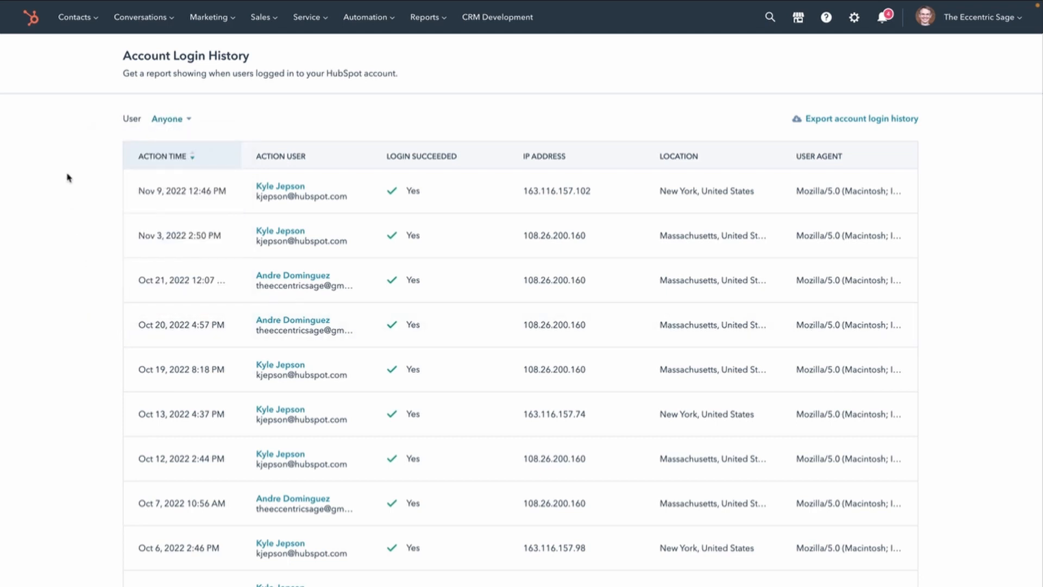
pyautogui.press('super+Left')
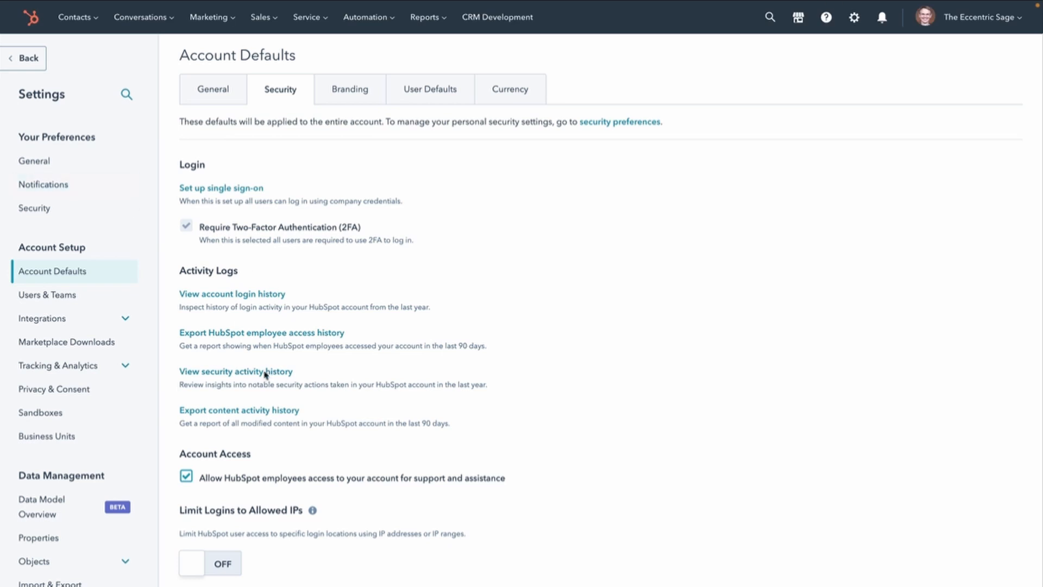
# - View the security activity history and read the help article's list of user actions included in its export
pyautogui.click(263, 373)
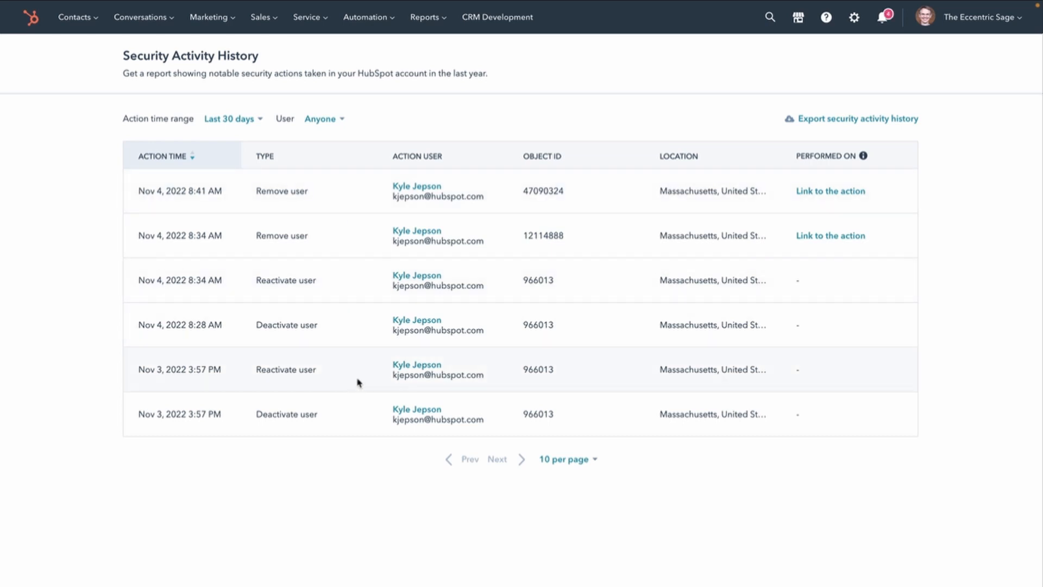
pyautogui.hotkey('ctrl', 'Right')
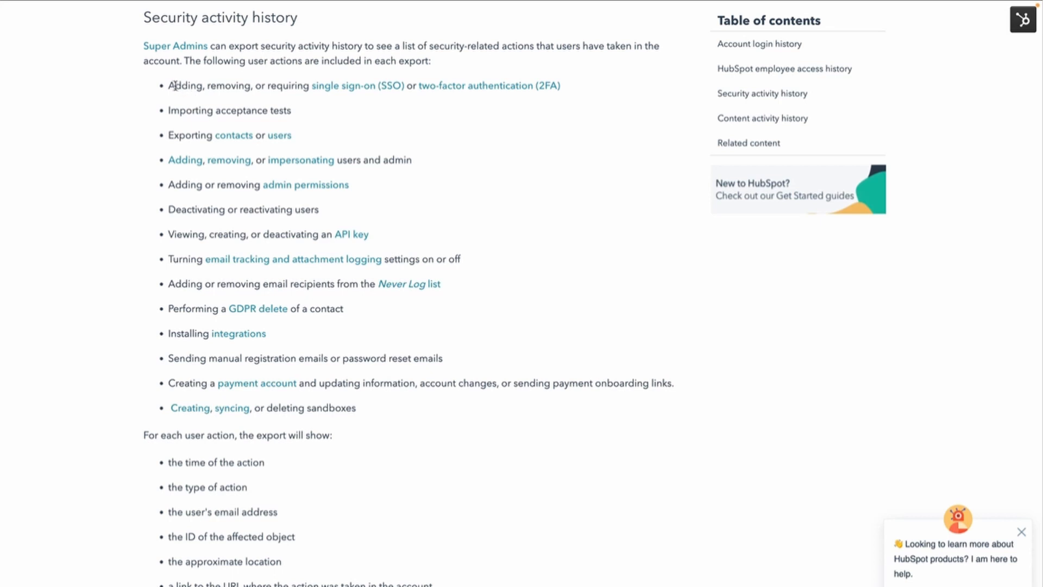
pyautogui.moveTo(175, 85); pyautogui.dragTo(299, 87)
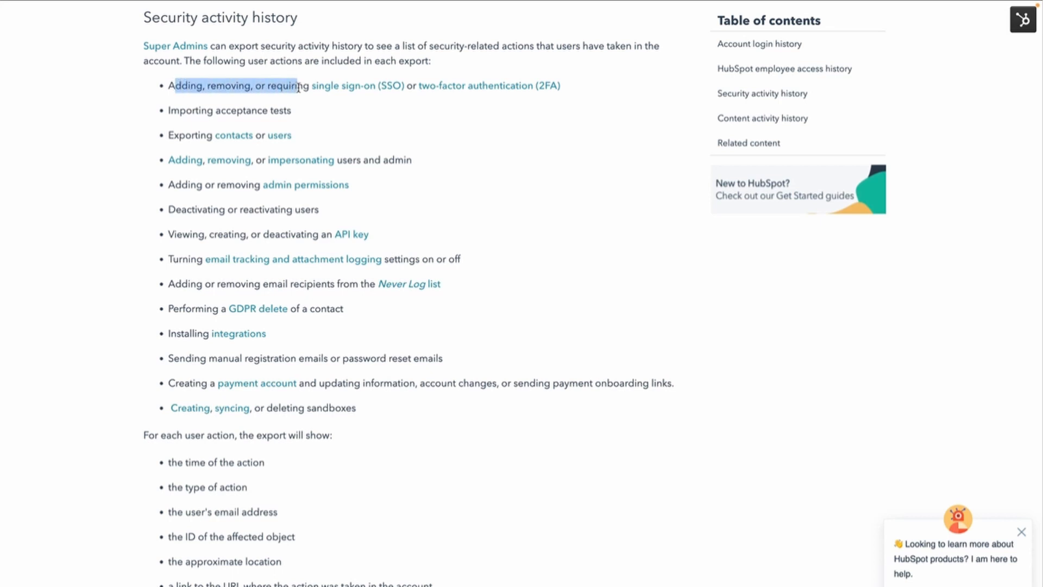
pyautogui.tripleClick(179, 109)
pyautogui.doubleClick(189, 133)
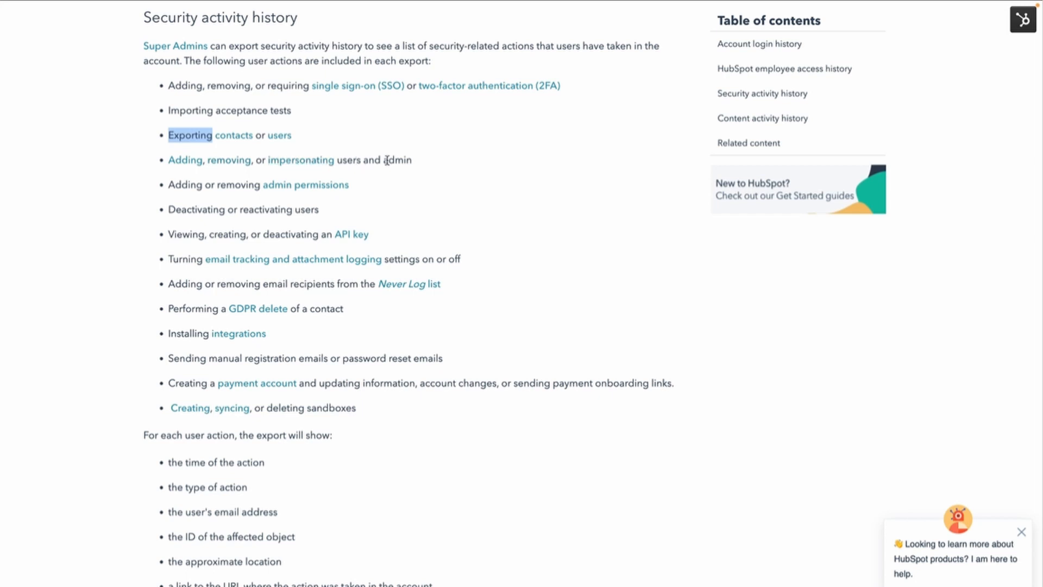
# - Read the article's exported user actions from admin permission changes through creating, syncing or deleting sandboxes
pyautogui.moveTo(182, 184); pyautogui.dragTo(235, 186)
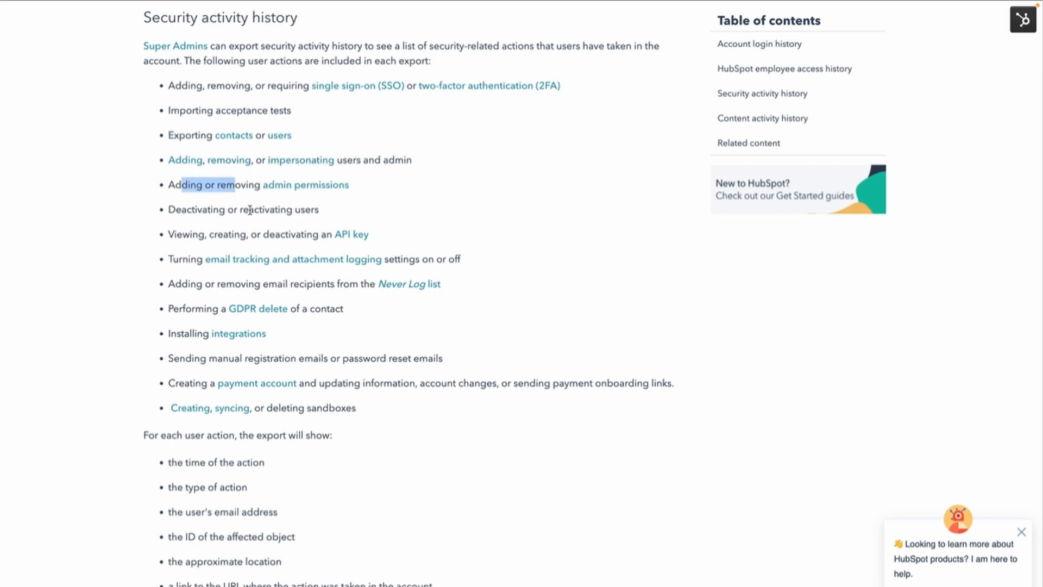
pyautogui.click(210, 234)
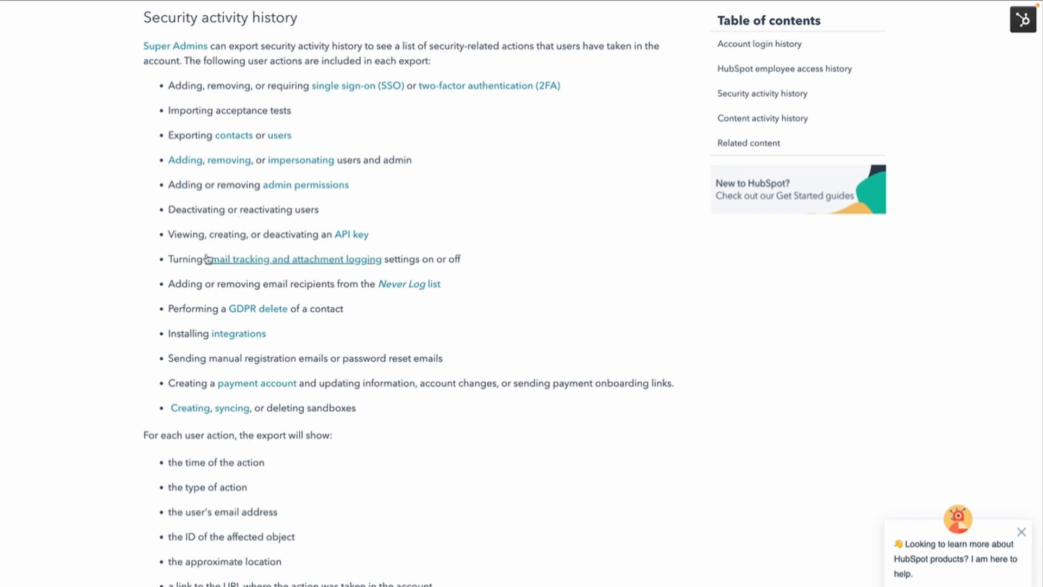
pyautogui.moveTo(178, 258); pyautogui.dragTo(436, 259)
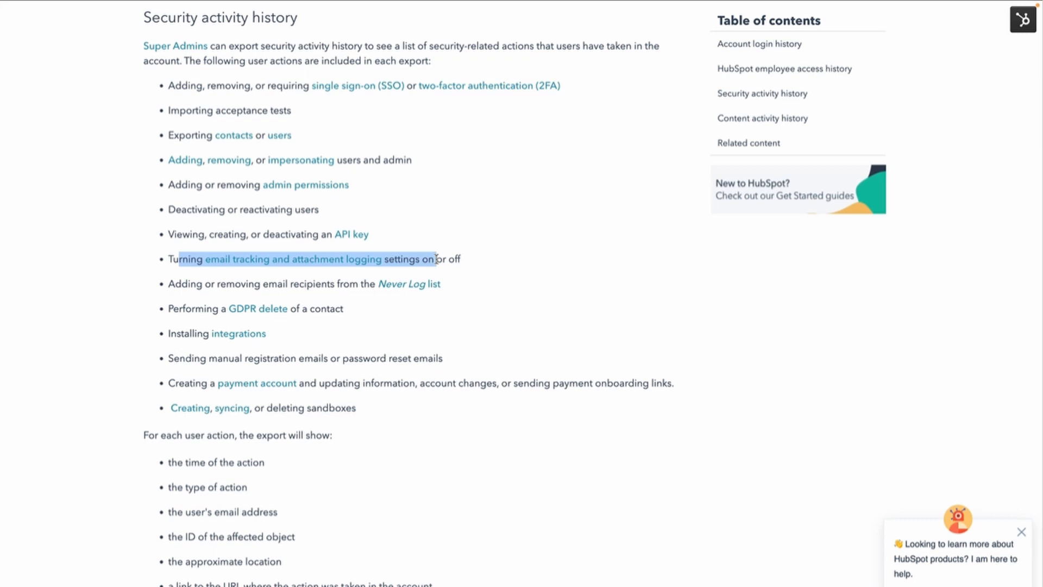
pyautogui.moveTo(179, 283); pyautogui.dragTo(356, 288)
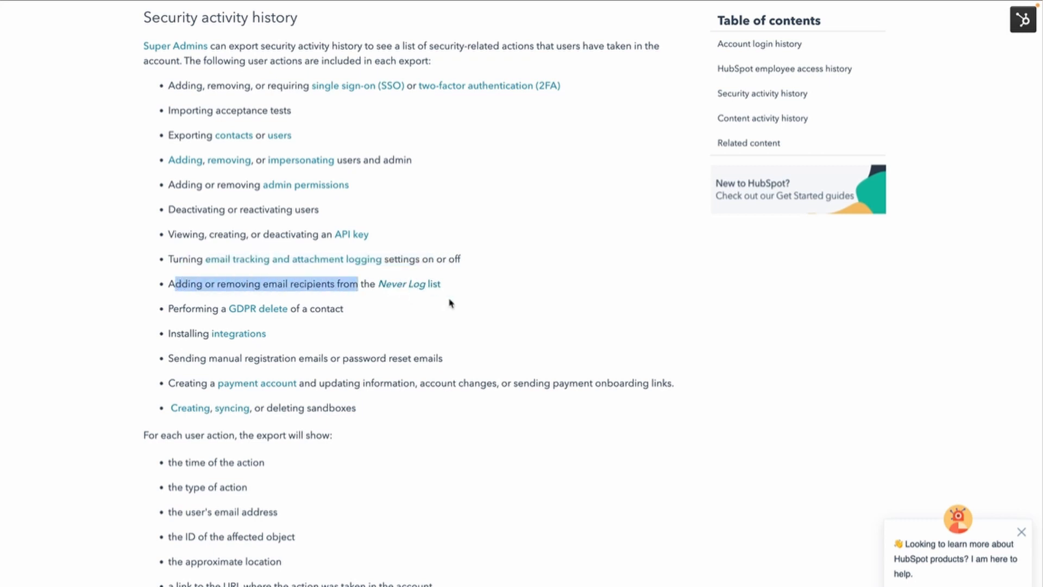
pyautogui.click(452, 283)
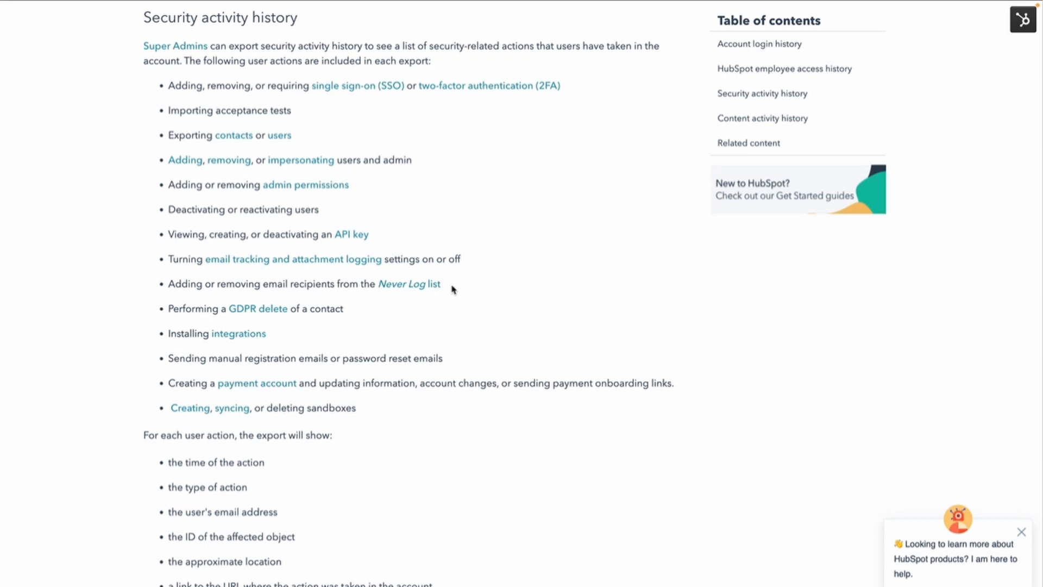
pyautogui.moveTo(179, 309); pyautogui.dragTo(333, 319)
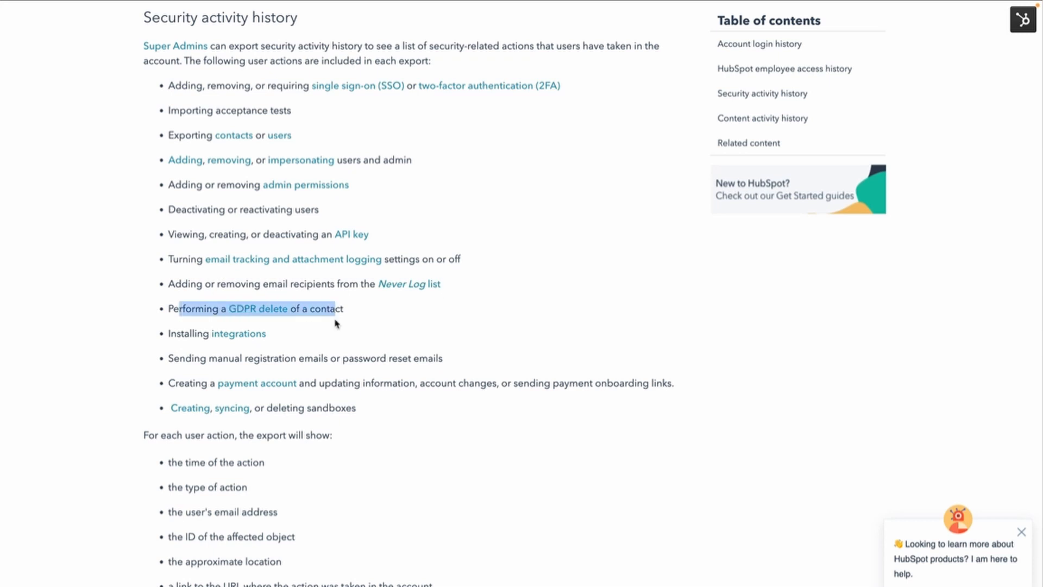
pyautogui.moveTo(168, 337); pyautogui.dragTo(299, 349)
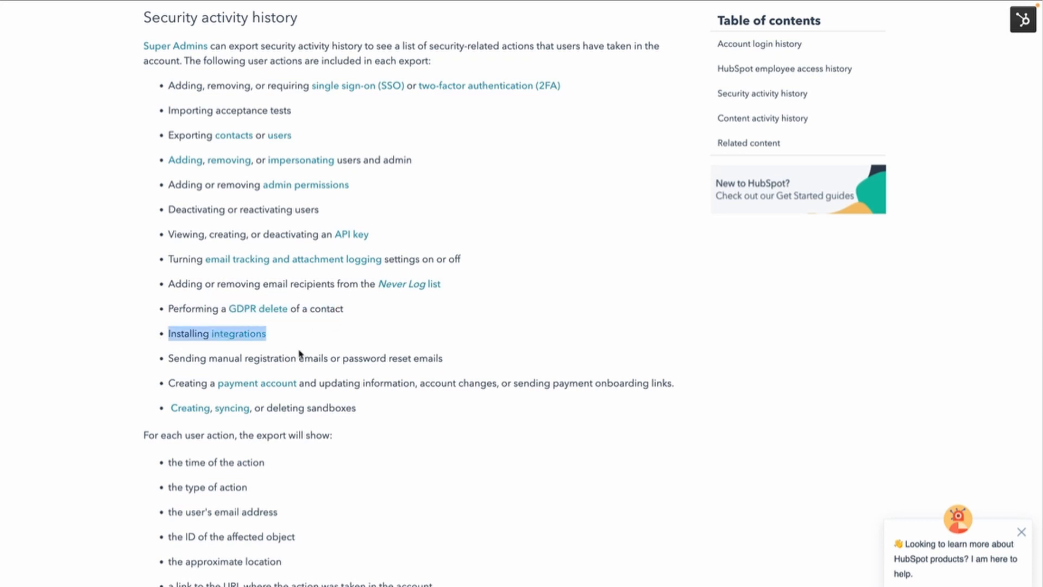
pyautogui.click(298, 337)
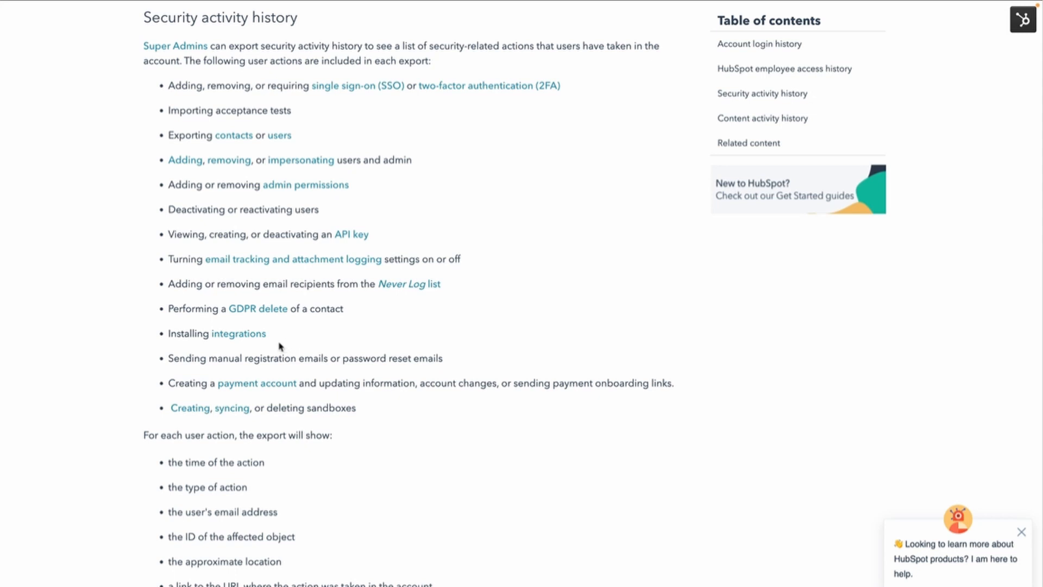
pyautogui.moveTo(178, 357); pyautogui.dragTo(361, 359)
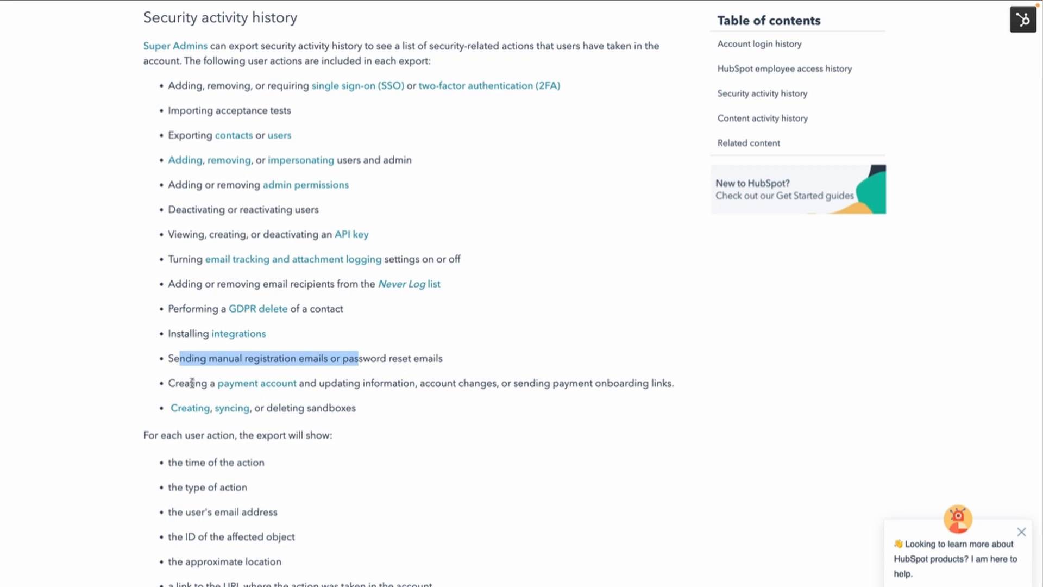
pyautogui.moveTo(192, 383); pyautogui.dragTo(401, 383)
pyautogui.moveTo(274, 409); pyautogui.dragTo(358, 408)
pyautogui.click(392, 419)
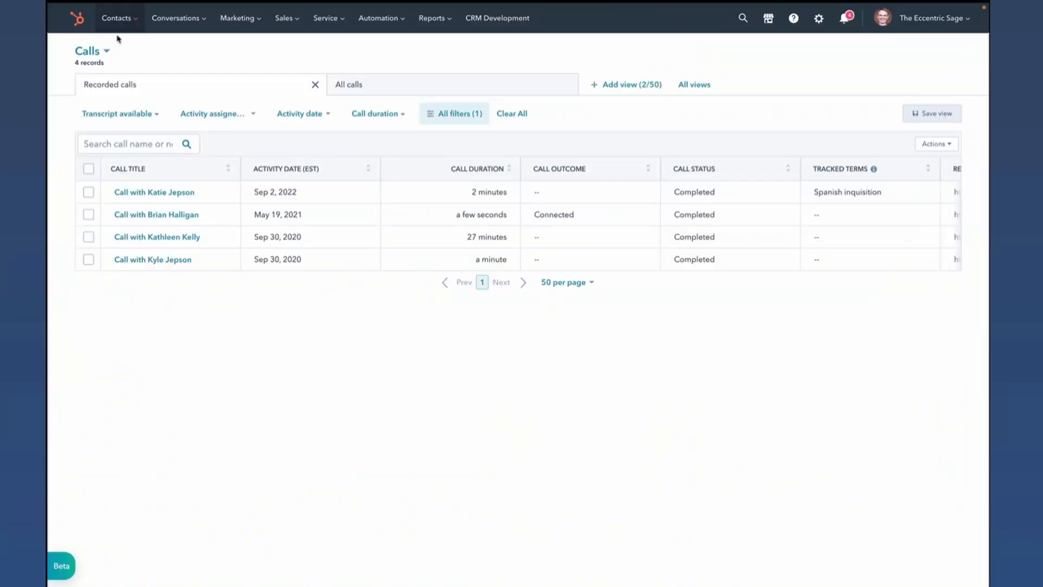
# - Preview the Sep 2, 2022 call from the recorded calls and examine its call direction and contact
pyautogui.click(130, 19)
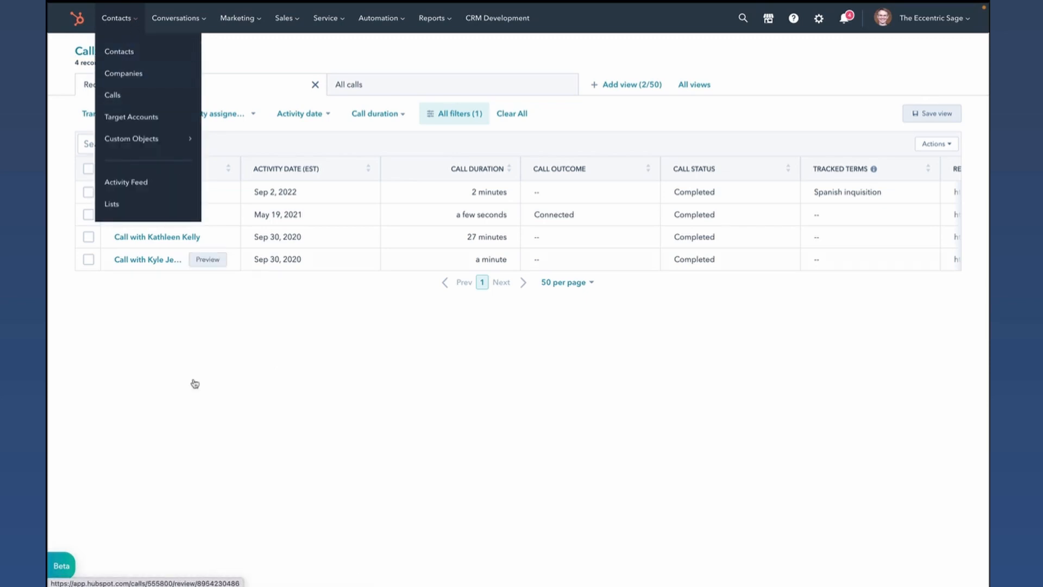
pyautogui.click(193, 427)
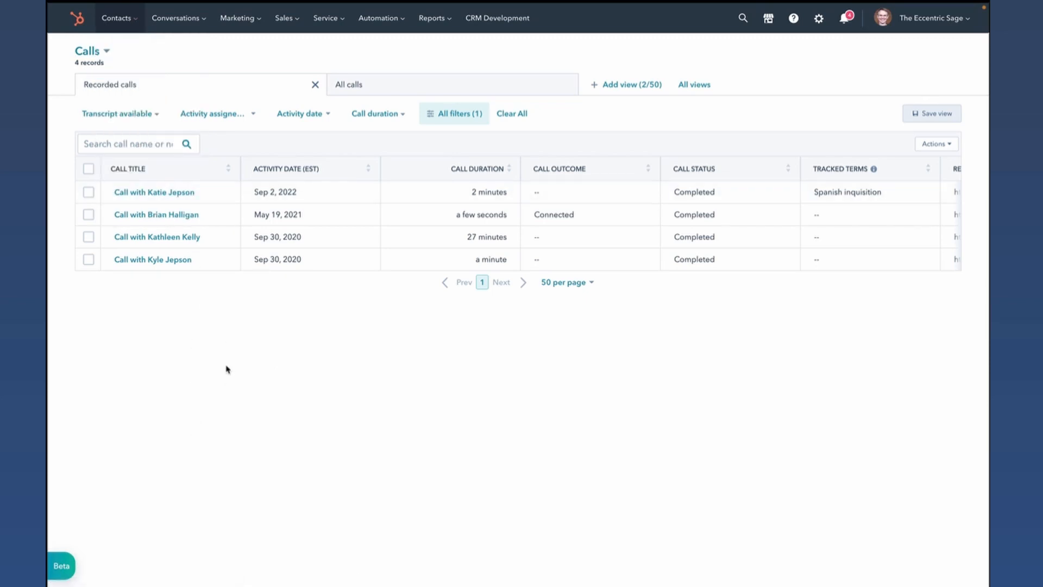
pyautogui.click(211, 194)
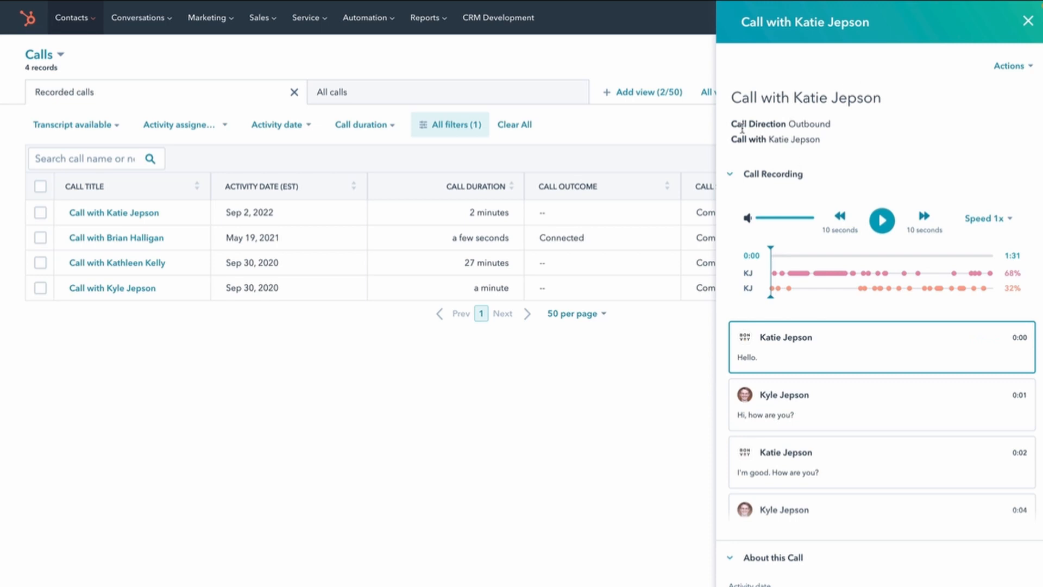
pyautogui.moveTo(735, 126); pyautogui.dragTo(820, 138)
pyautogui.click(847, 141)
# - Review the companies, deals, tickets and custom objects associated with the previewed call, and close the preview
pyautogui.scroll(-5, 947, 146)
pyautogui.scroll(-10, 878, 279)
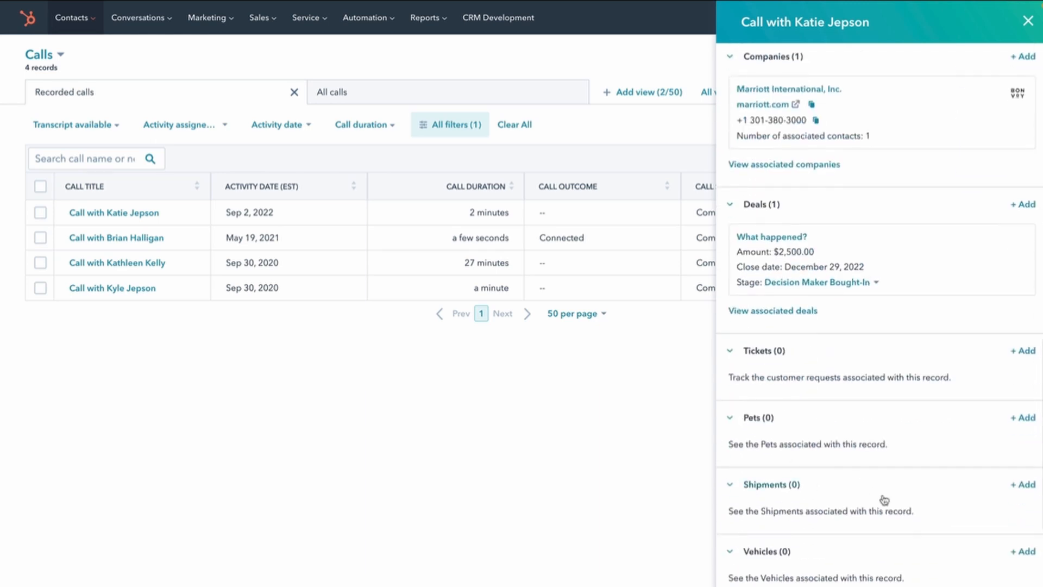
pyautogui.scroll(-3, 884, 497)
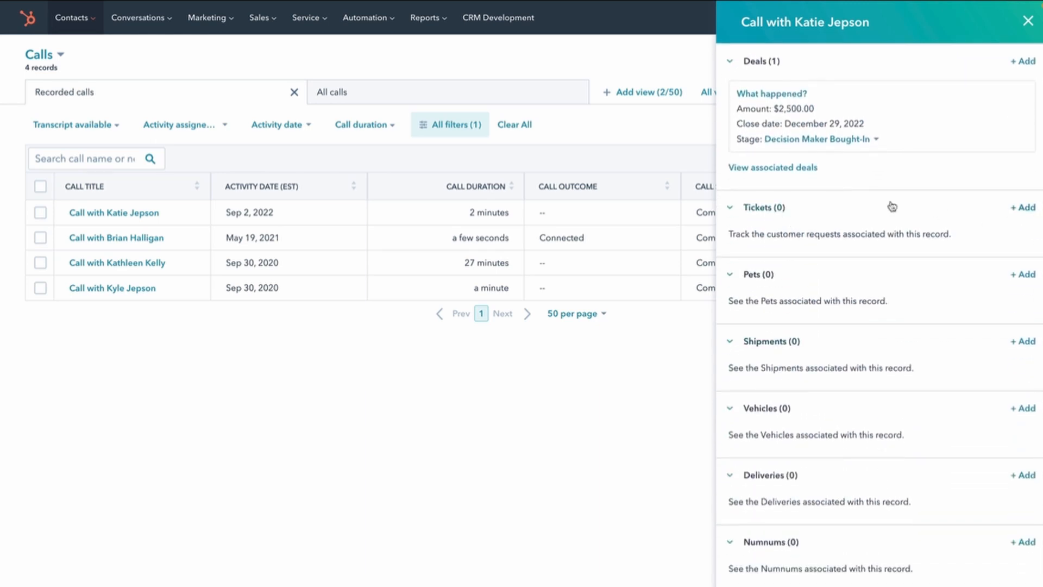
pyautogui.scroll(-1, 1032, 214)
pyautogui.scroll(-1, 1030, 214)
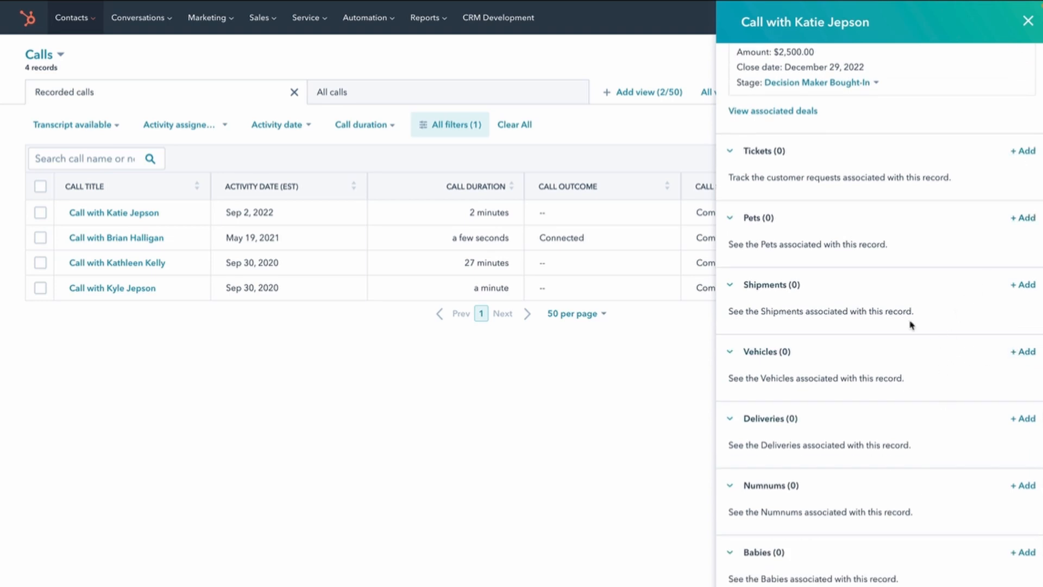
pyautogui.scroll(5, 911, 324)
pyautogui.scroll(8, 914, 356)
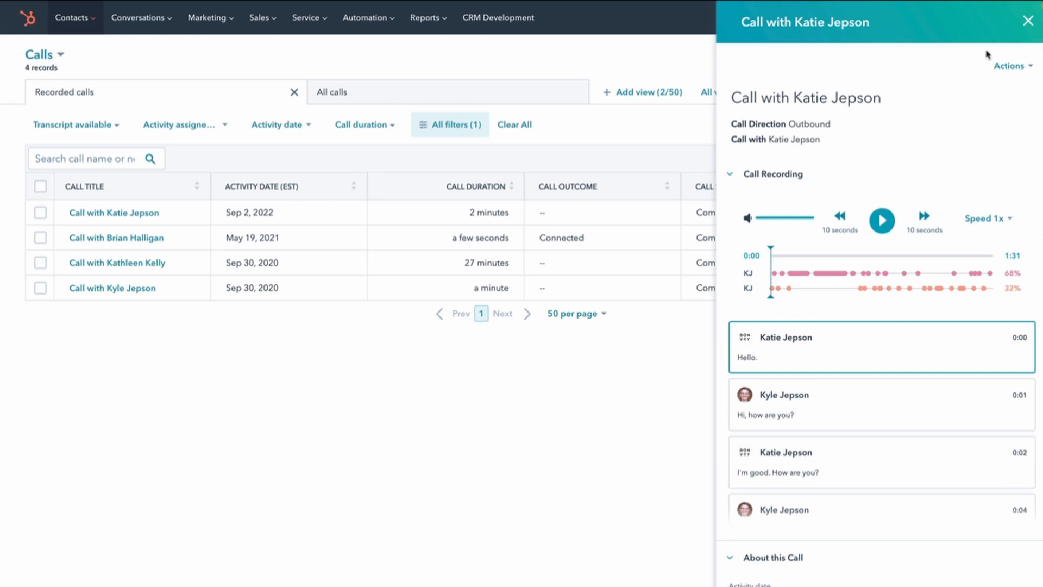
pyautogui.click(1028, 22)
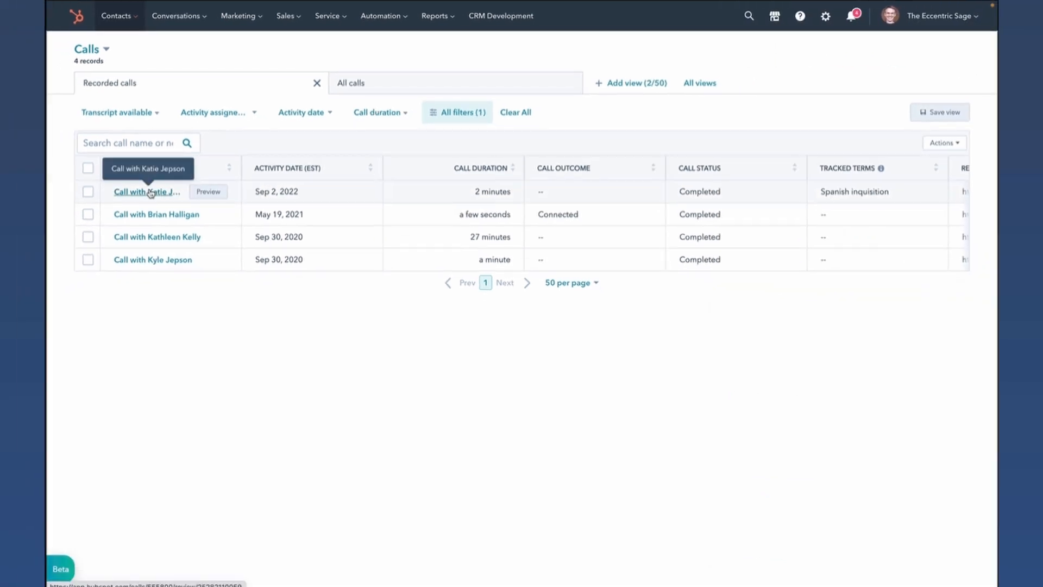
# - Open the full review page of the Sep 2, 2022 call and show its general comments
pyautogui.click(151, 192)
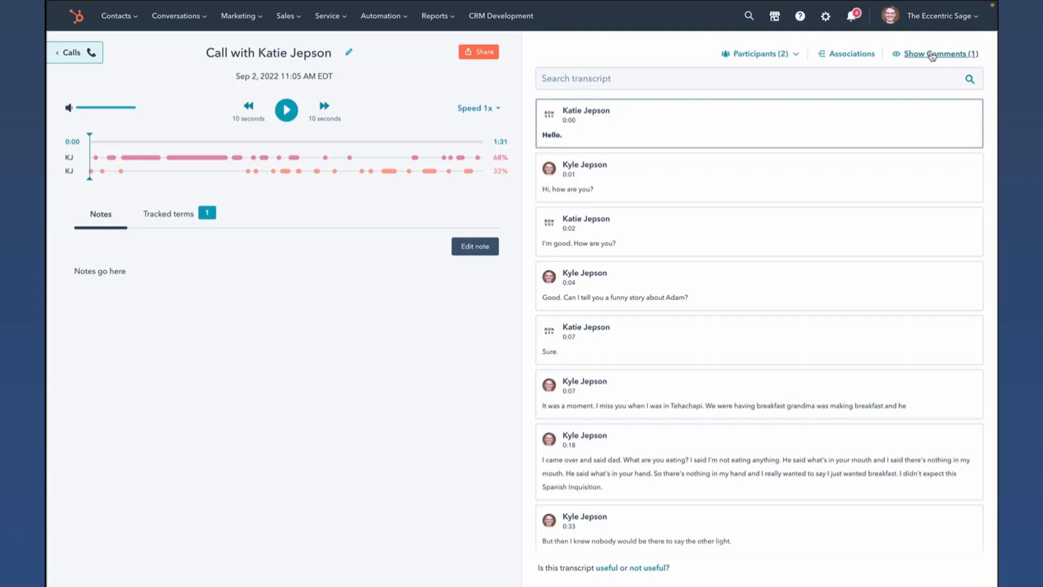
pyautogui.click(932, 55)
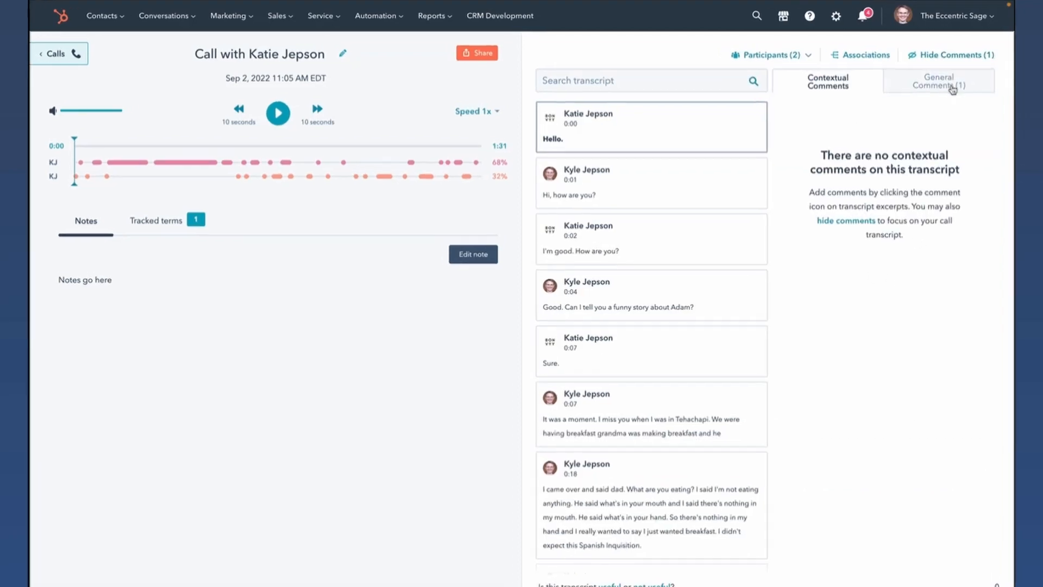
pyautogui.click(953, 89)
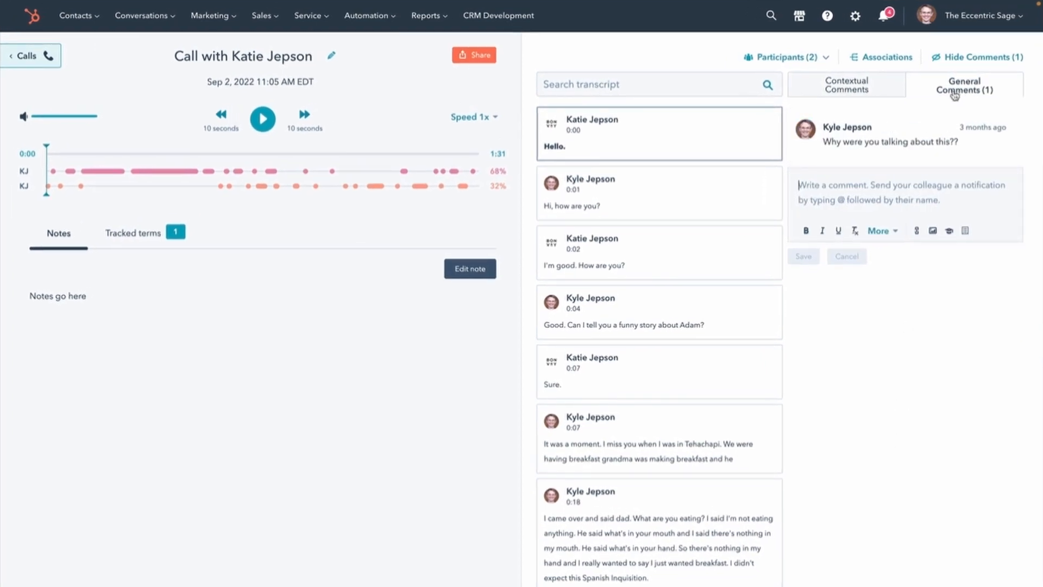
# - Find and select the 0:40 transcript excerpt "Nobody expects the Spanish Inquisition."
pyautogui.scroll(-1, 731, 375)
pyautogui.scroll(-5, 731, 375)
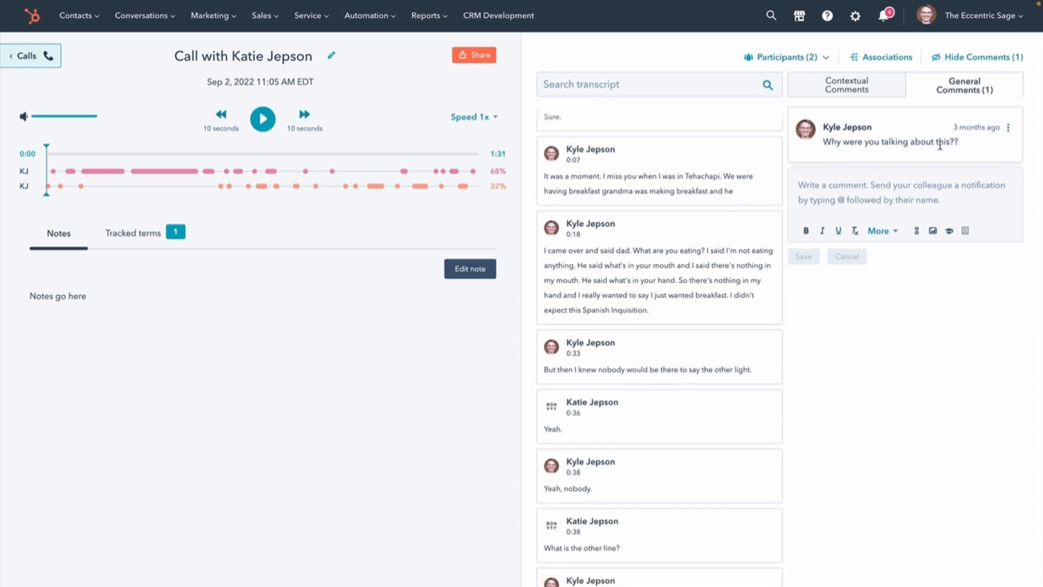
pyautogui.scroll(-6, 650, 342)
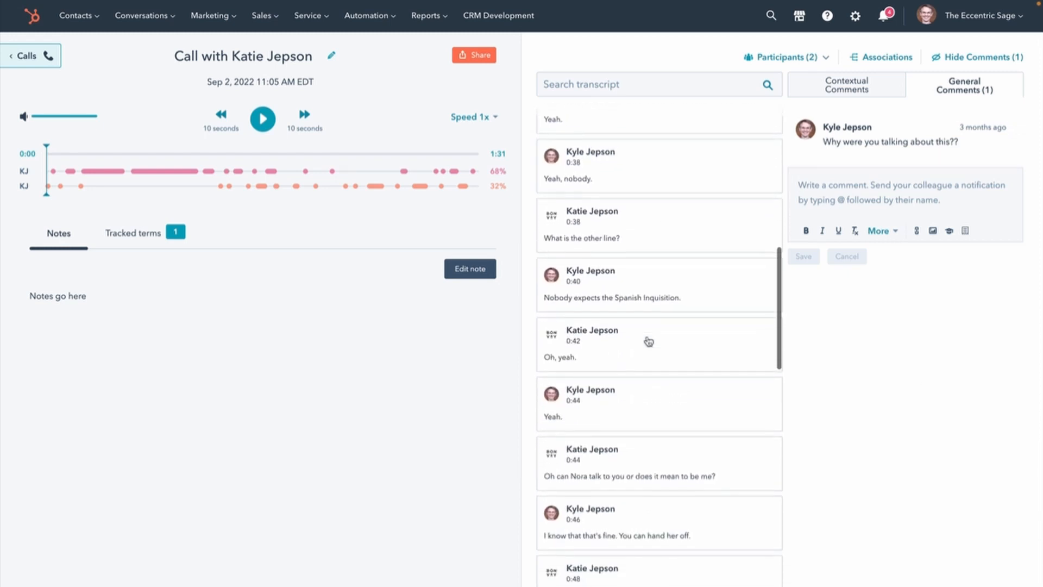
pyautogui.scroll(-1, 649, 341)
pyautogui.click(648, 242)
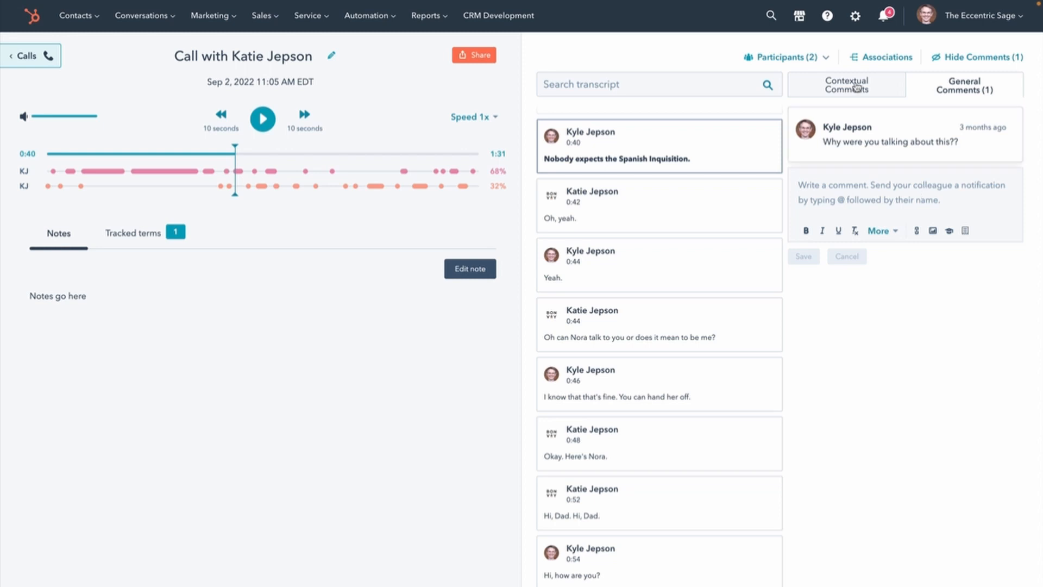
# - Save the contextual comment "Why were you talking about this??" on the 0:40 transcript excerpt
pyautogui.scroll(2, 675, 239)
pyautogui.scroll(2, 676, 240)
pyautogui.moveTo(657, 340)
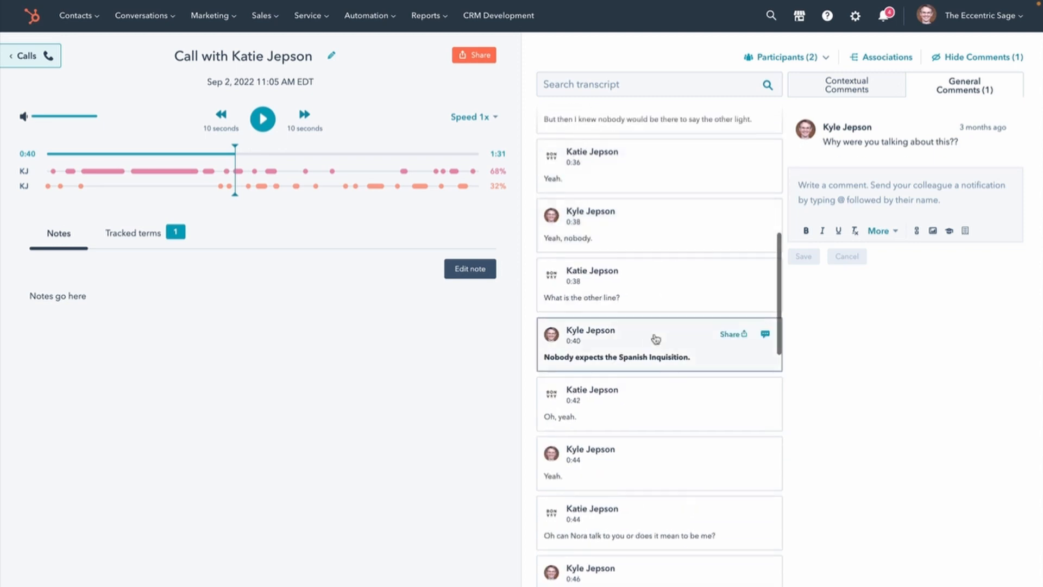
pyautogui.click(765, 335)
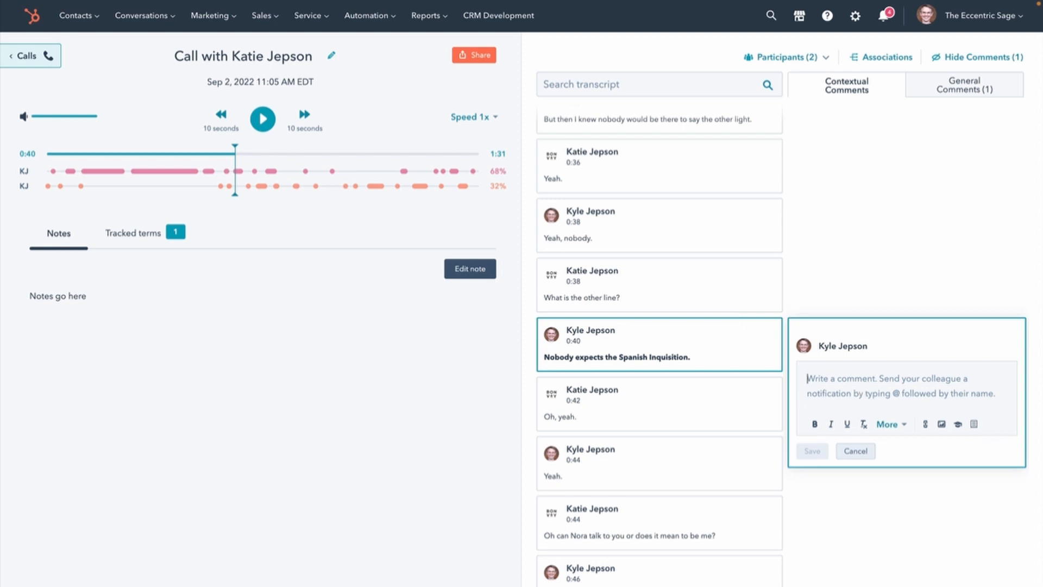
pyautogui.write('Why were you talking about this??')
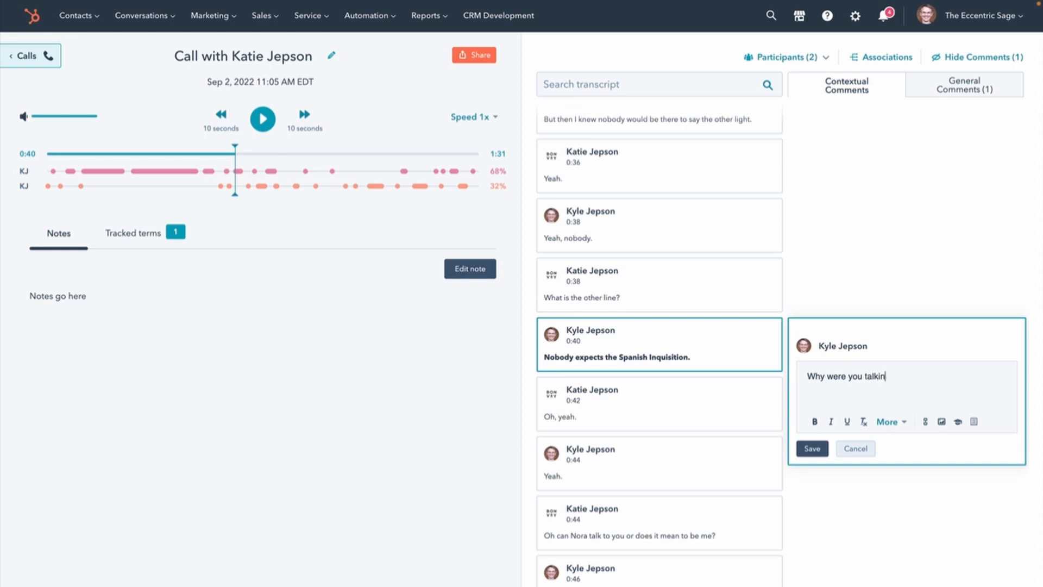
pyautogui.click(813, 448)
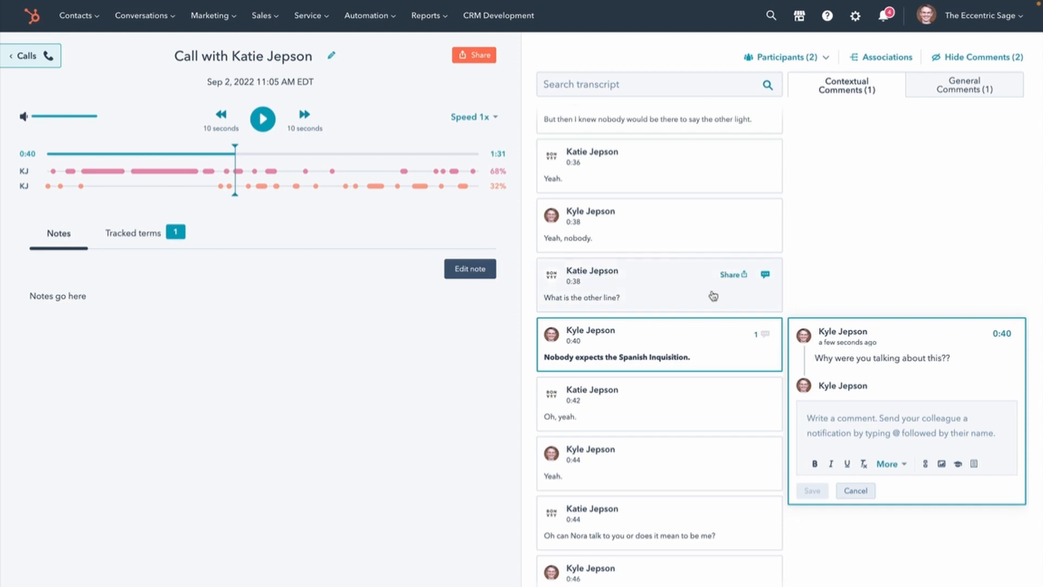
# - Start sharing the recording from the 0:44 transcript excerpt and adjust the clip to run from 0:33 to 0:50
pyautogui.scroll(-2, 714, 302)
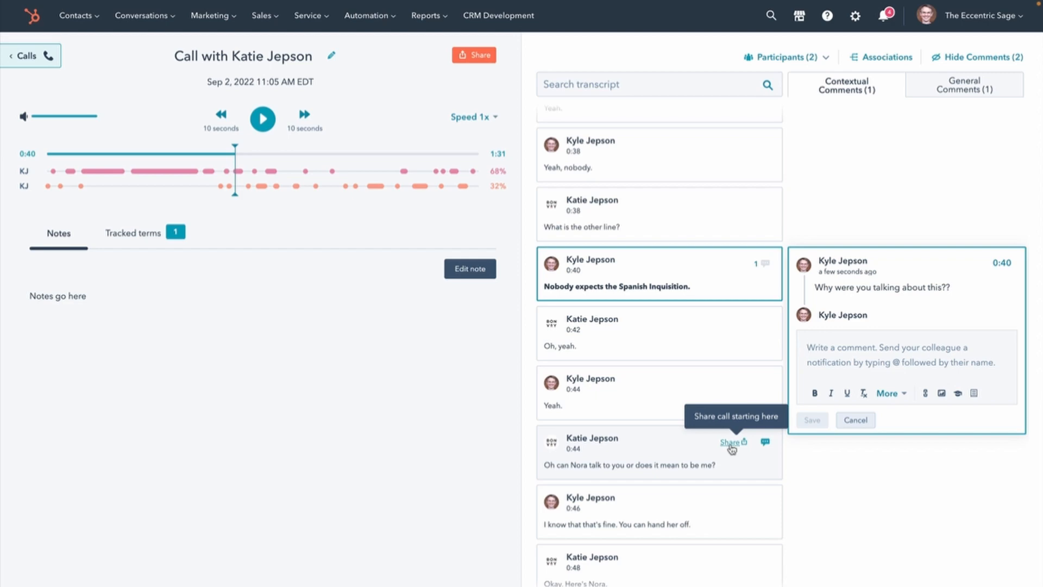
pyautogui.click(731, 444)
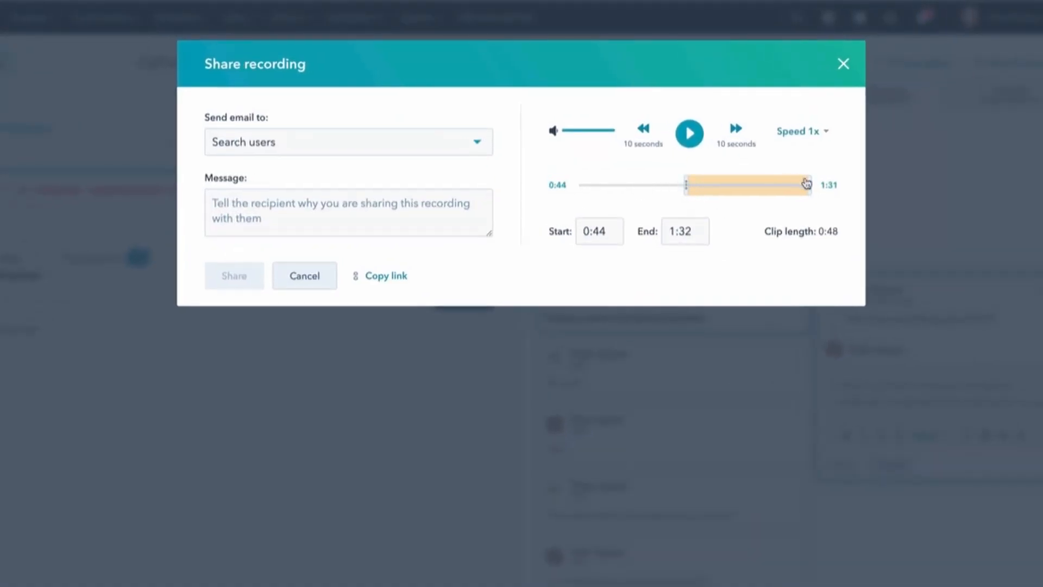
pyautogui.moveTo(810, 183); pyautogui.dragTo(659, 186)
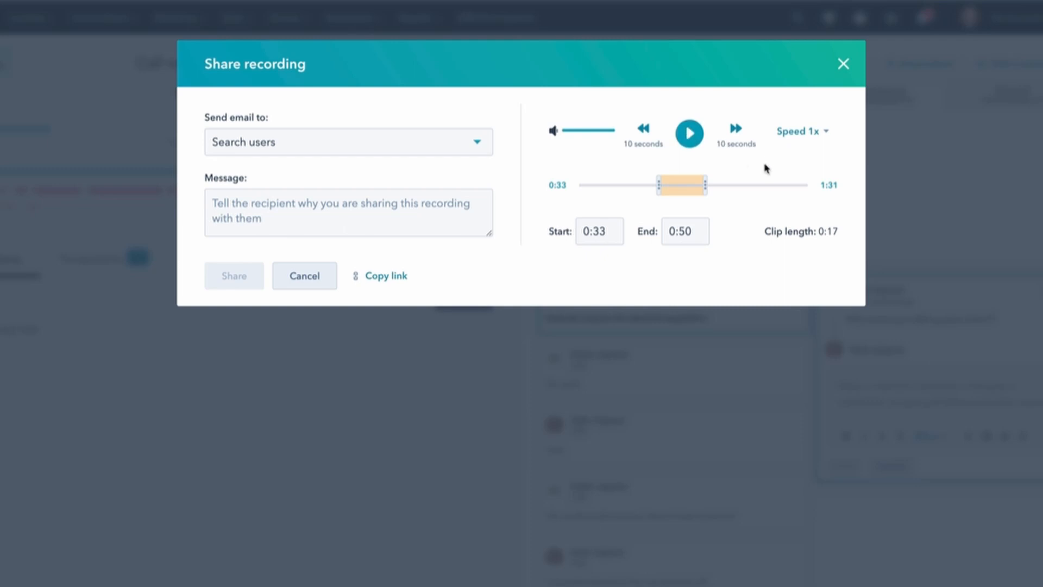
# - Draft the clip's share message "Hey, check youasdfkjbasdmfasd" with the first and third listed users as recipients, and cancel sharing
pyautogui.click(339, 197)
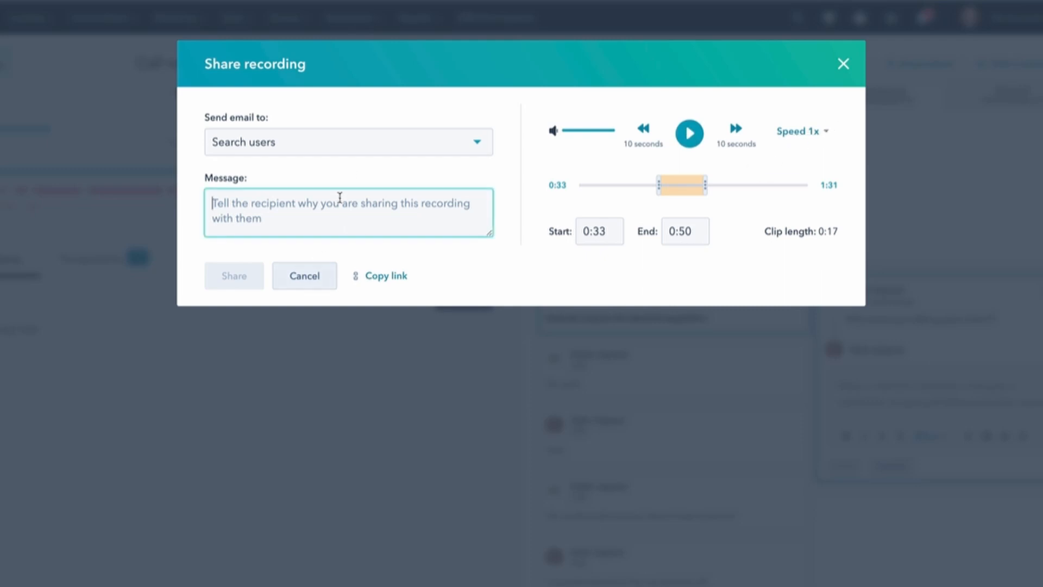
pyautogui.write('Hey, ch')
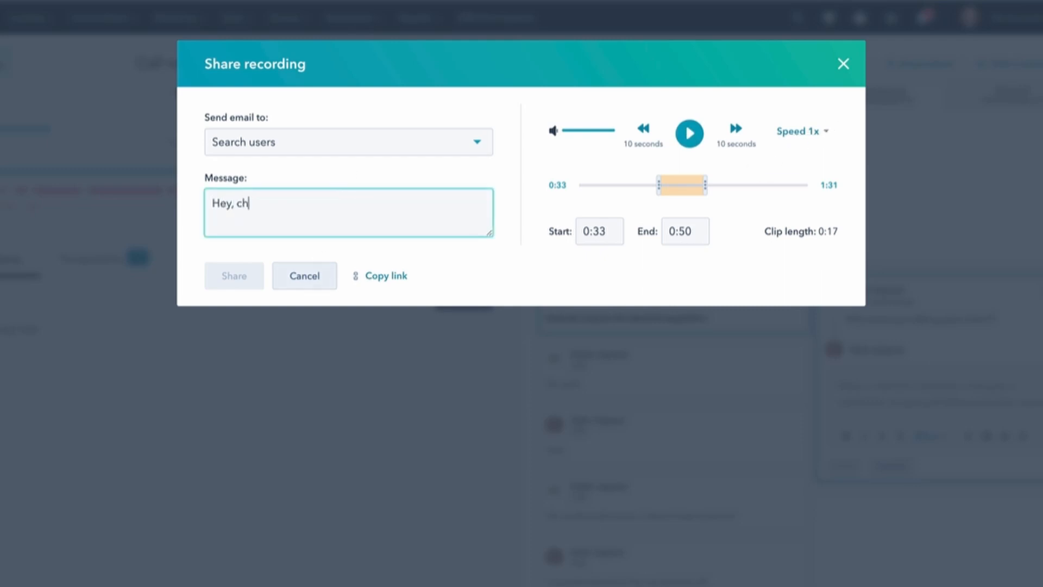
pyautogui.write('eck youasdfkjbasdmfasd')
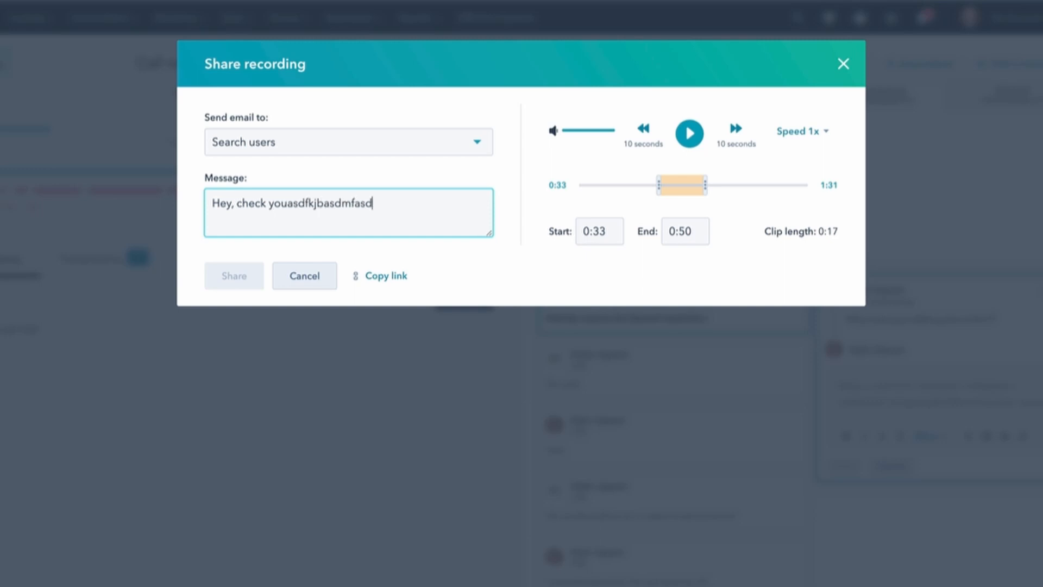
pyautogui.click(395, 151)
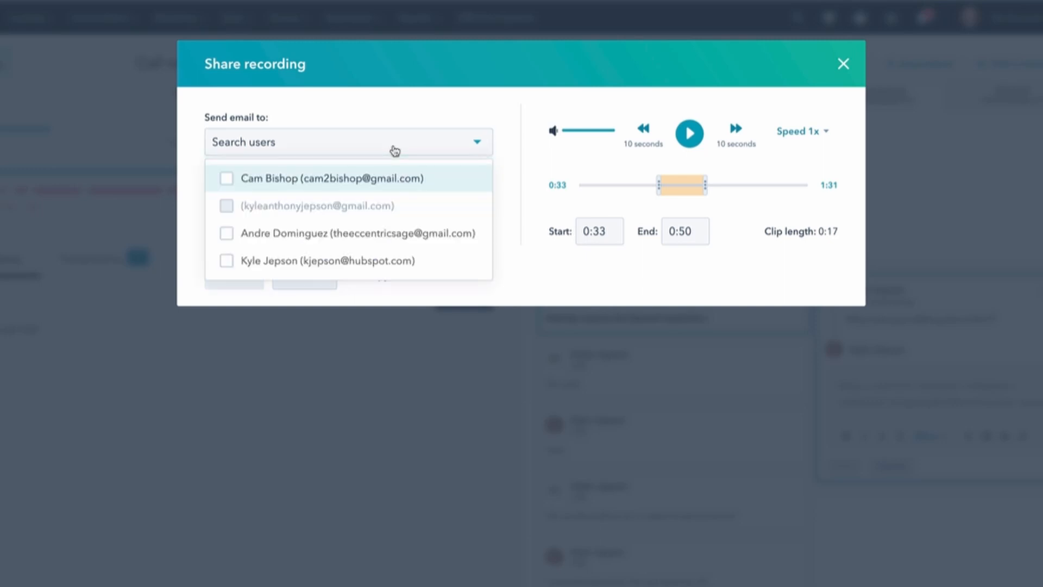
pyautogui.click(226, 179)
pyautogui.click(227, 233)
pyautogui.click(197, 254)
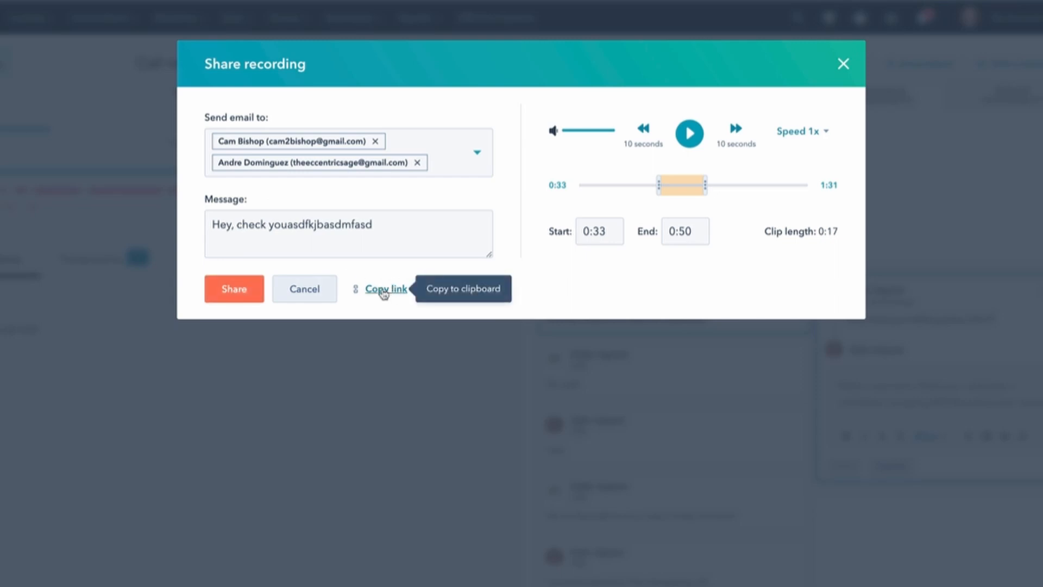
pyautogui.click(300, 289)
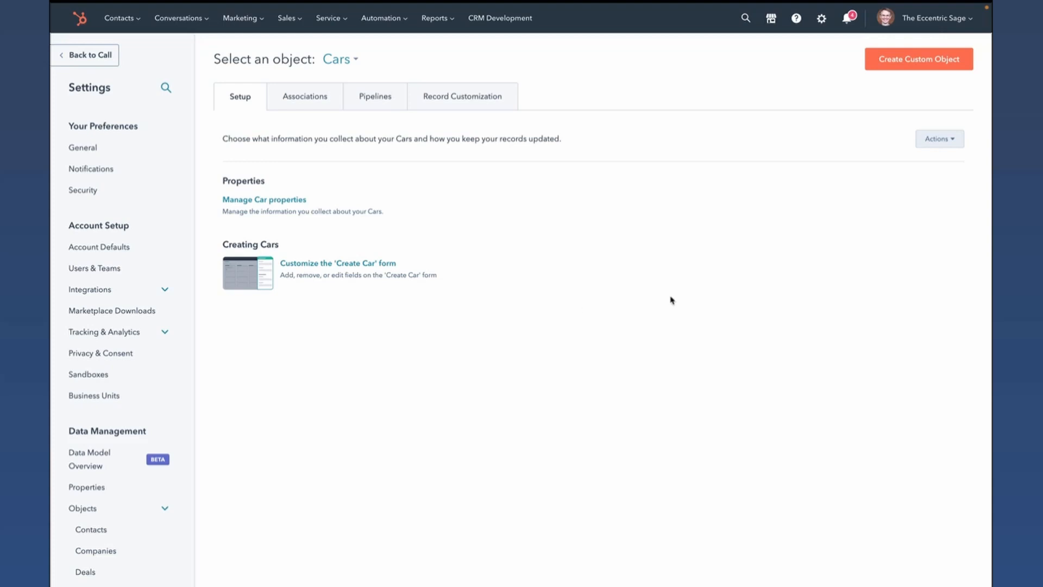
# - Look through the list of custom objects and view the blank form for creating a custom object
pyautogui.click(340, 59)
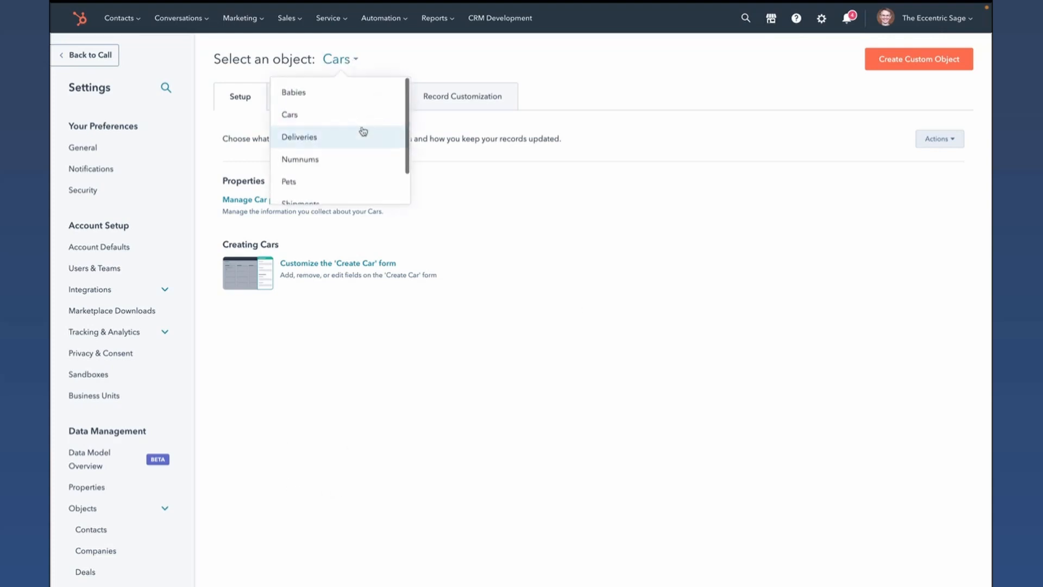
pyautogui.scroll(-2, 364, 132)
pyautogui.click(697, 108)
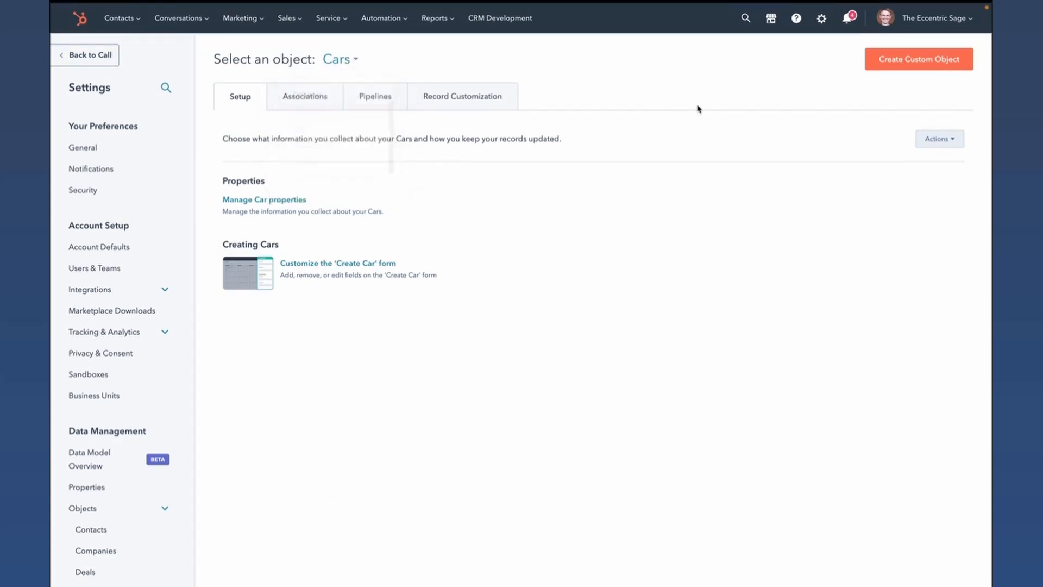
pyautogui.click(908, 66)
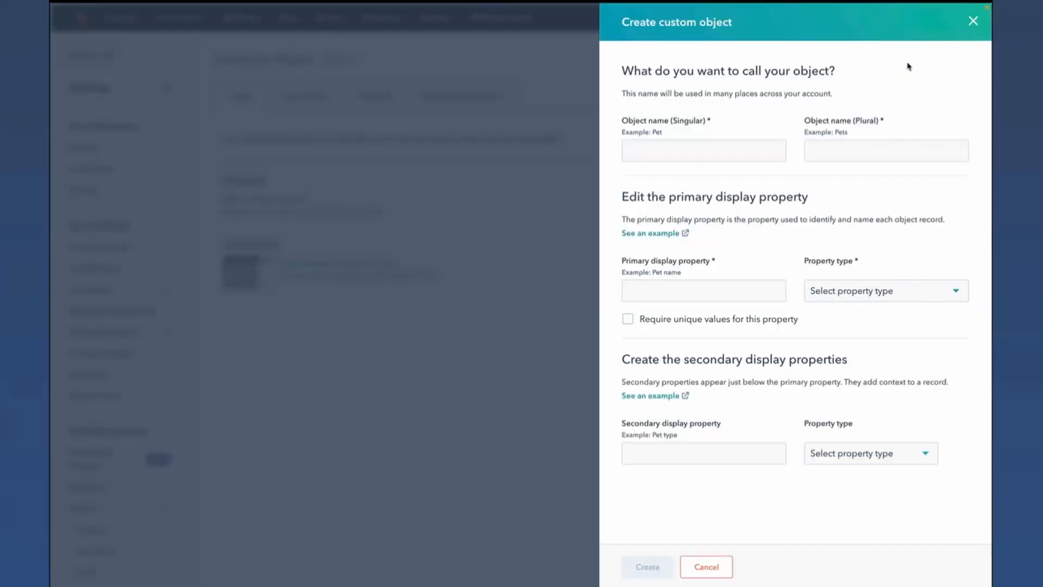
pyautogui.click(973, 21)
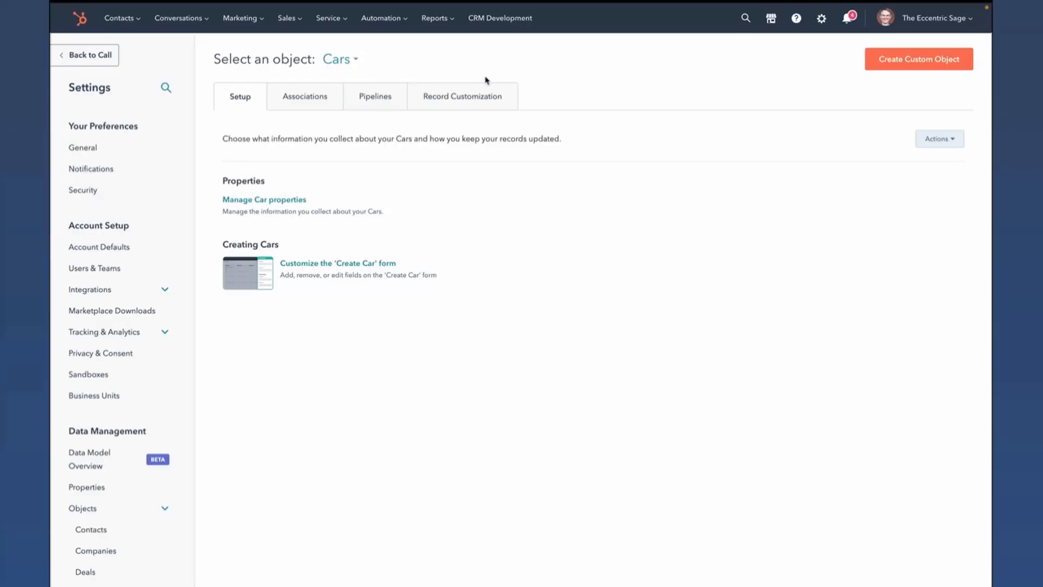
# - Switch to the Babies custom object and check where it is used
pyautogui.click(356, 61)
pyautogui.click(321, 96)
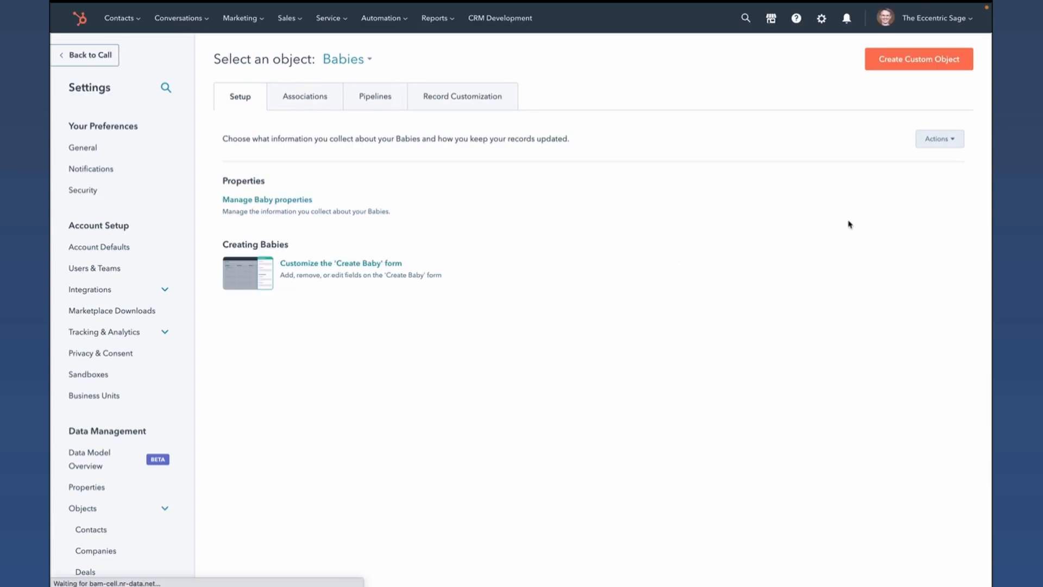
pyautogui.click(951, 143)
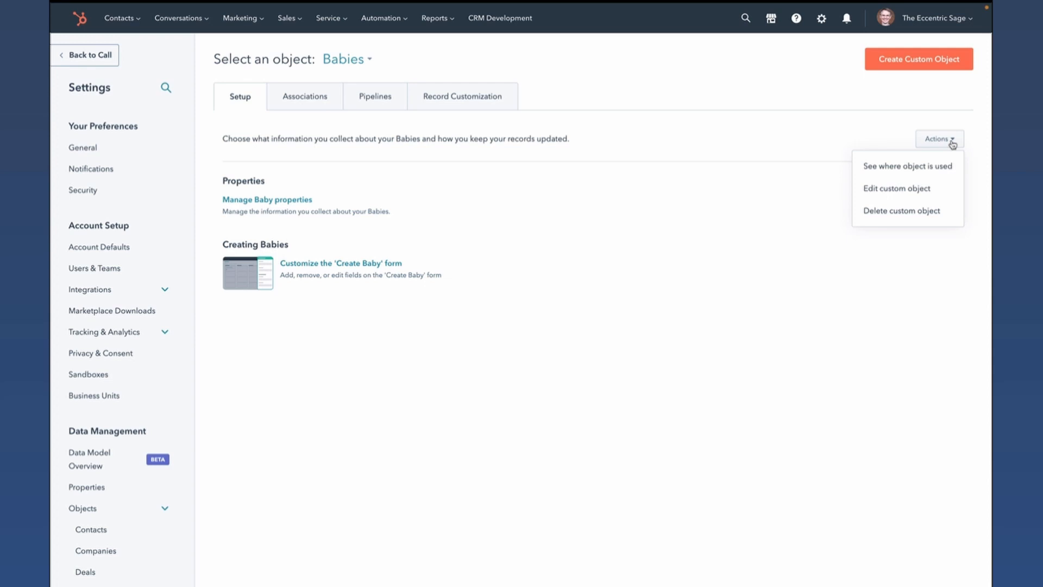
pyautogui.click(932, 167)
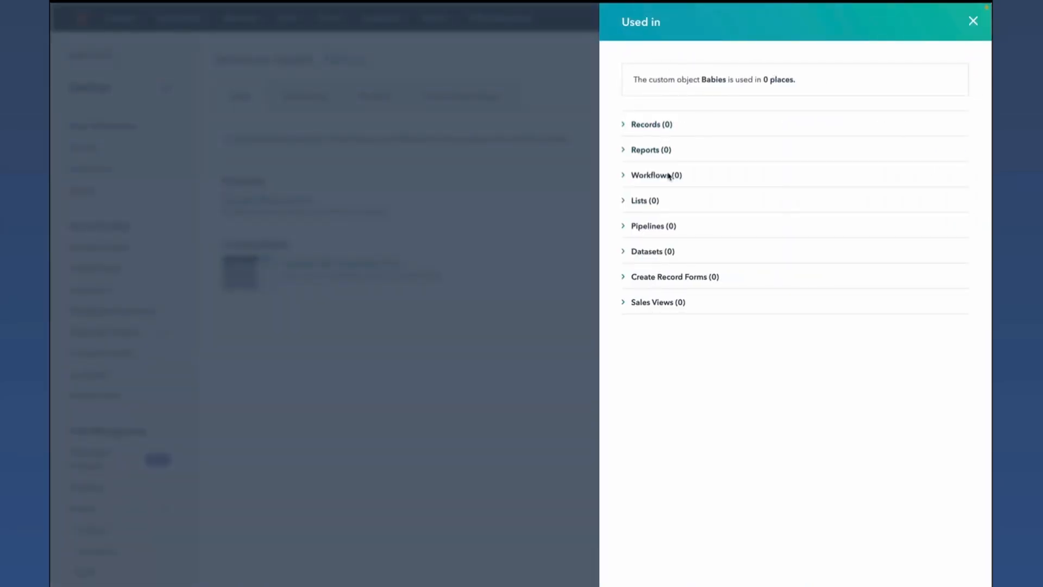
pyautogui.click(972, 21)
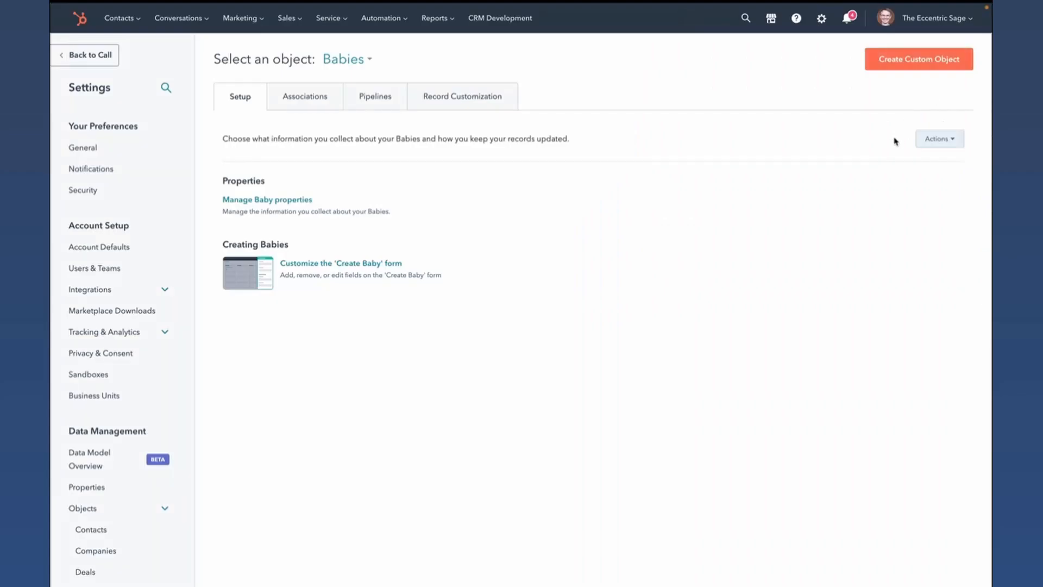
# - Delete the Babies custom object, acknowledging that it can't be restored
pyautogui.click(937, 140)
pyautogui.click(909, 214)
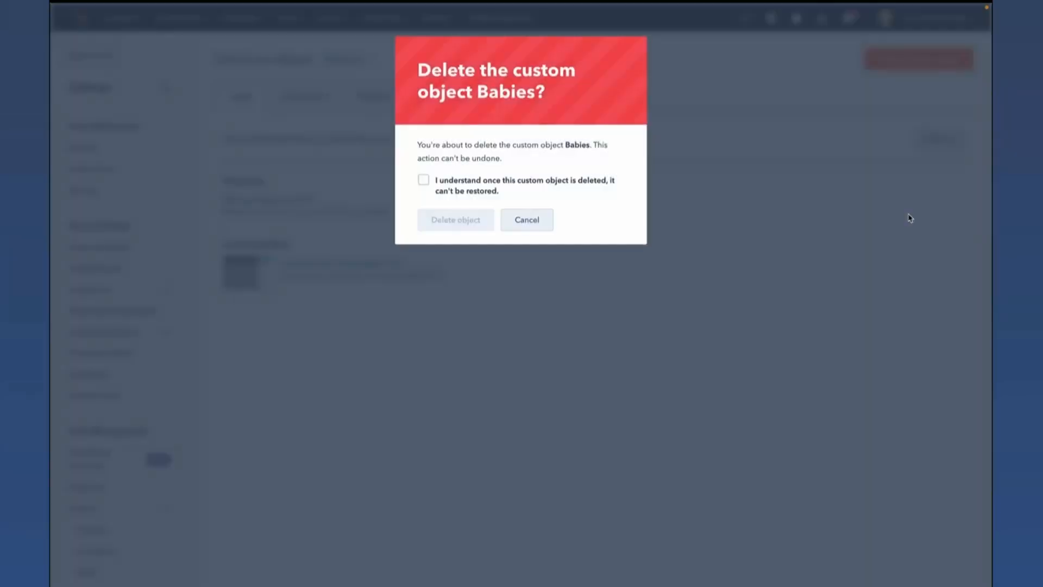
pyautogui.click(423, 181)
pyautogui.click(452, 220)
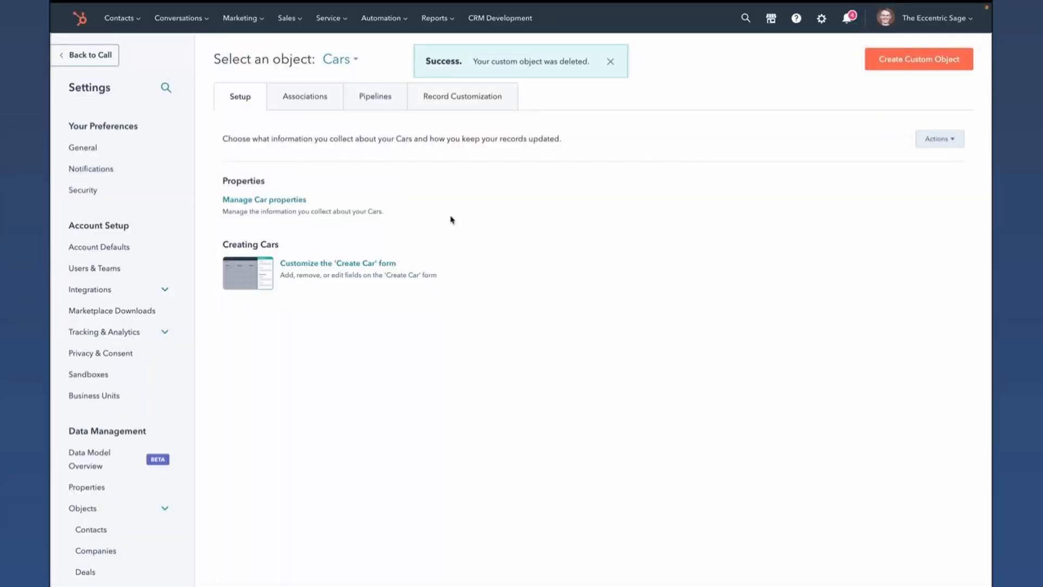
# - Rename the Cars custom object to singular "Truck" and plural "Trucks" and save it
pyautogui.click(946, 142)
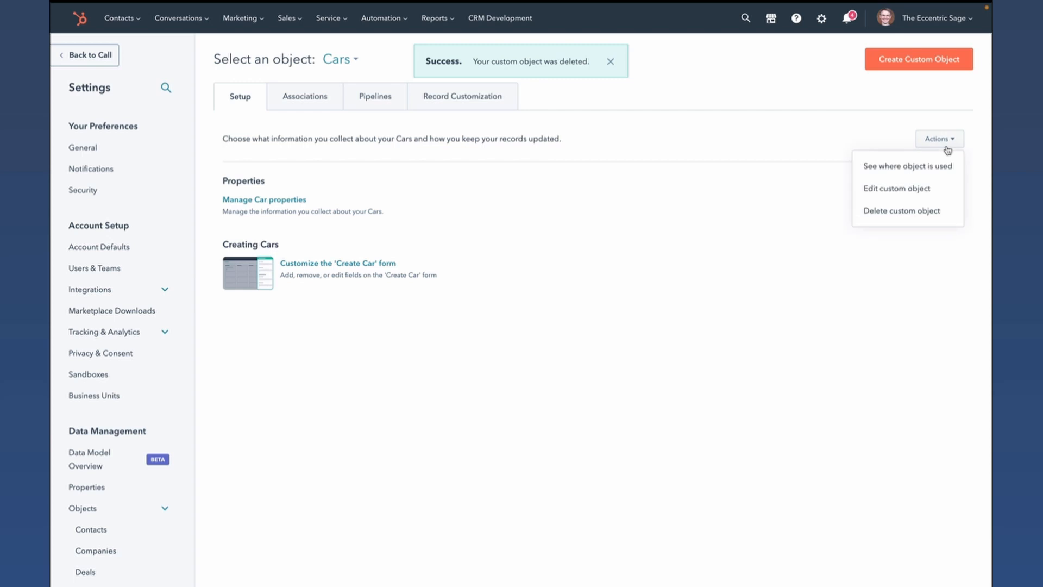
pyautogui.click(917, 190)
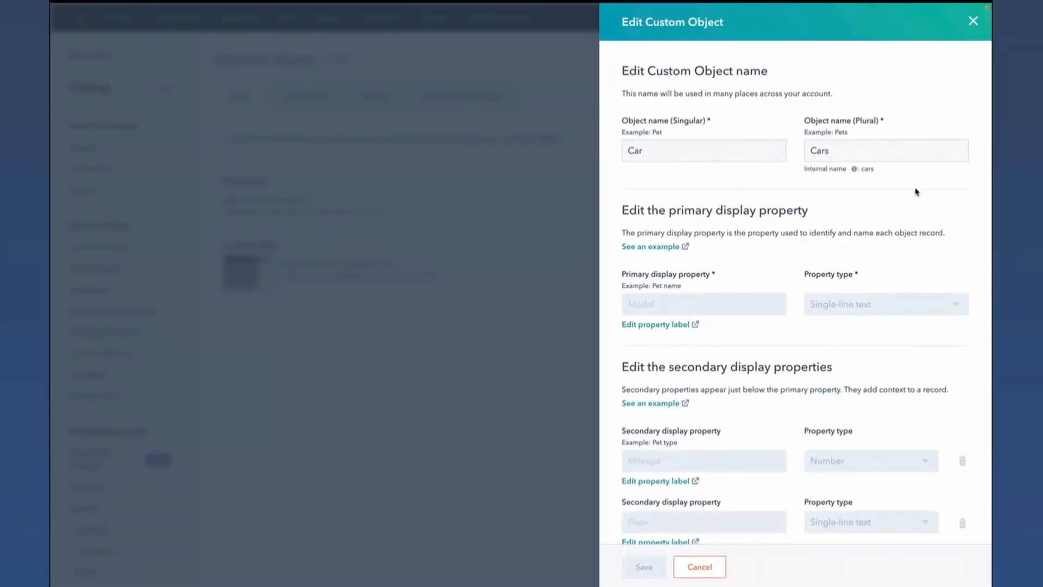
pyautogui.click(632, 150)
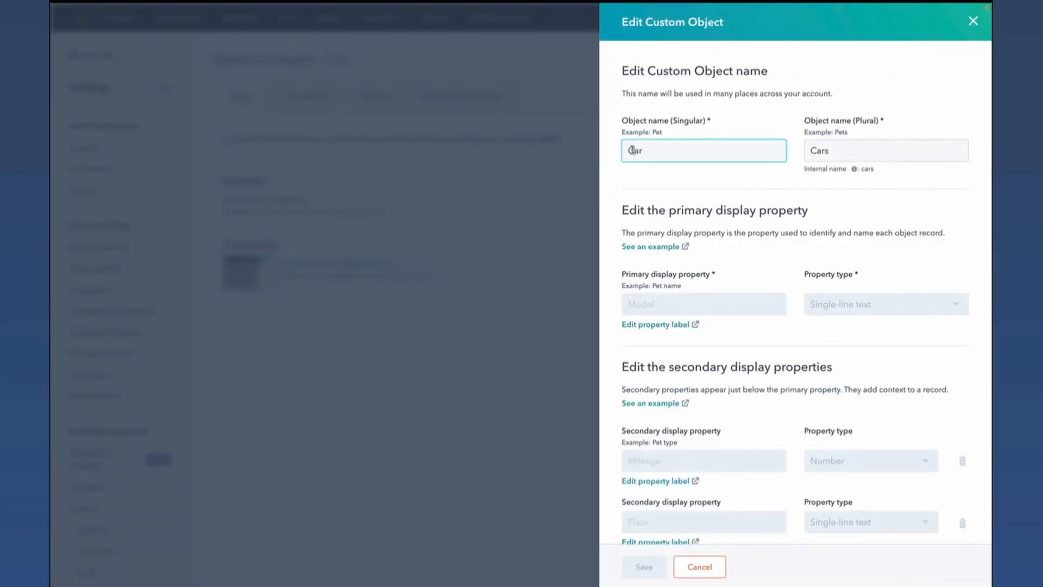
pyautogui.write('Truck')
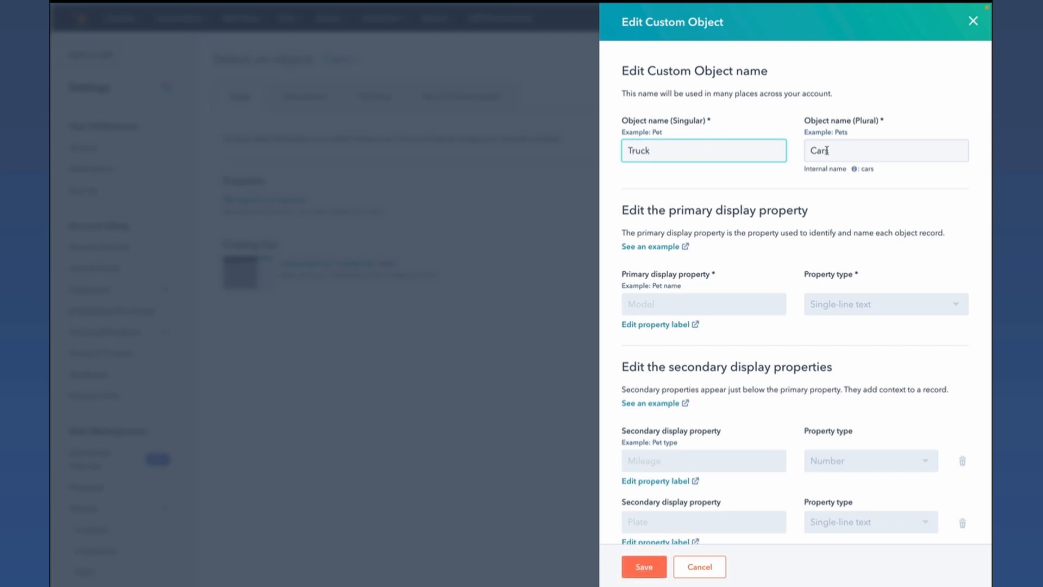
pyautogui.doubleClick(827, 150)
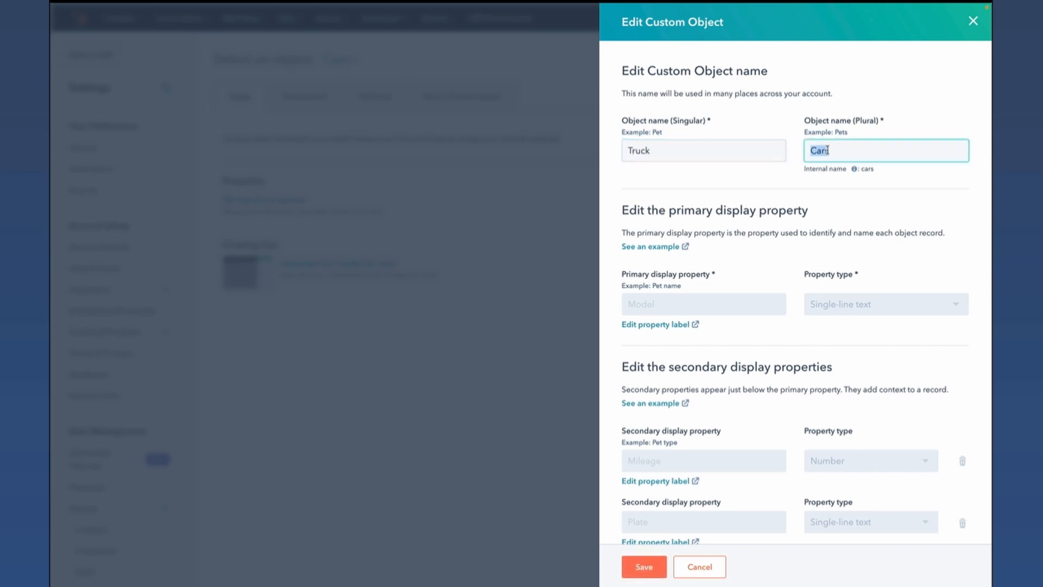
pyautogui.write('Trucks')
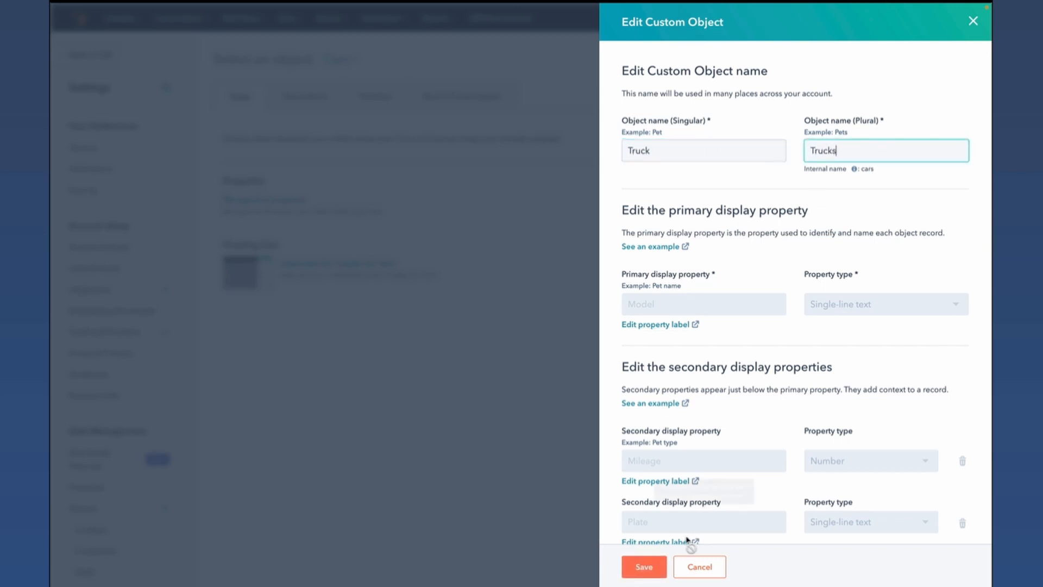
pyautogui.click(644, 567)
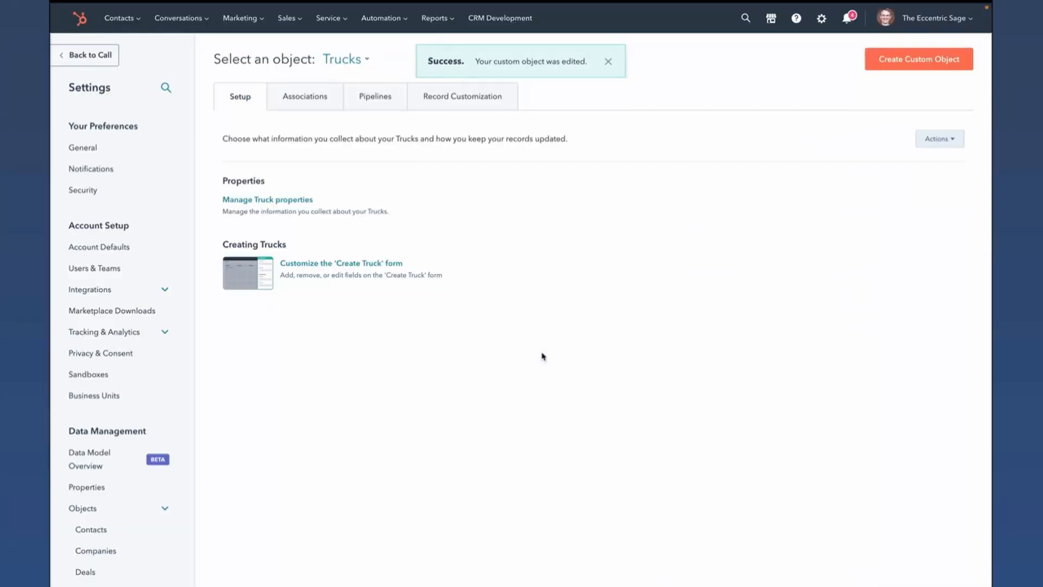
# - Switch to the Pets custom object and check where it is used
pyautogui.click(354, 69)
pyautogui.click(310, 119)
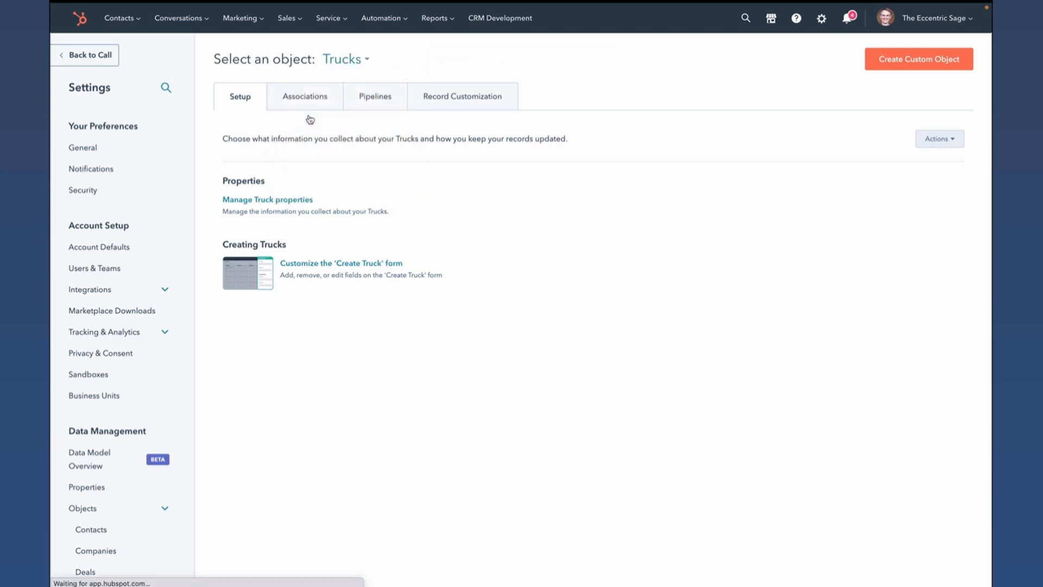
pyautogui.click(939, 140)
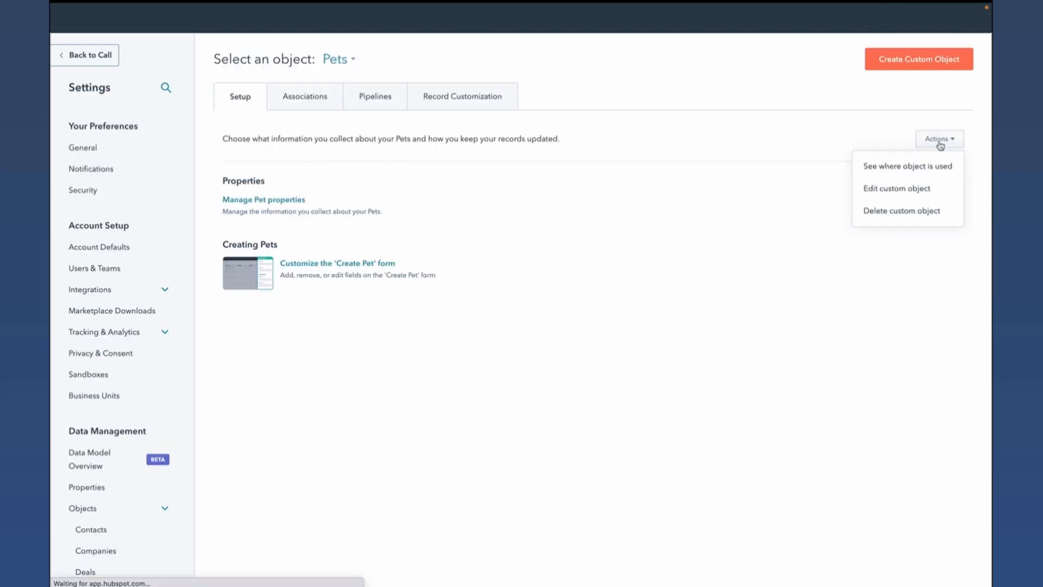
pyautogui.click(904, 166)
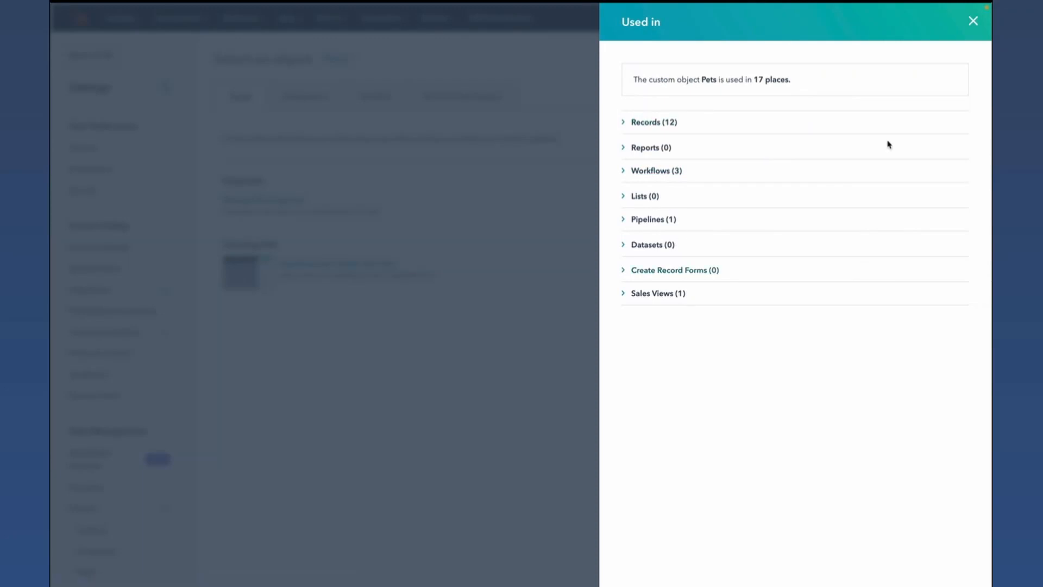
pyautogui.click(974, 20)
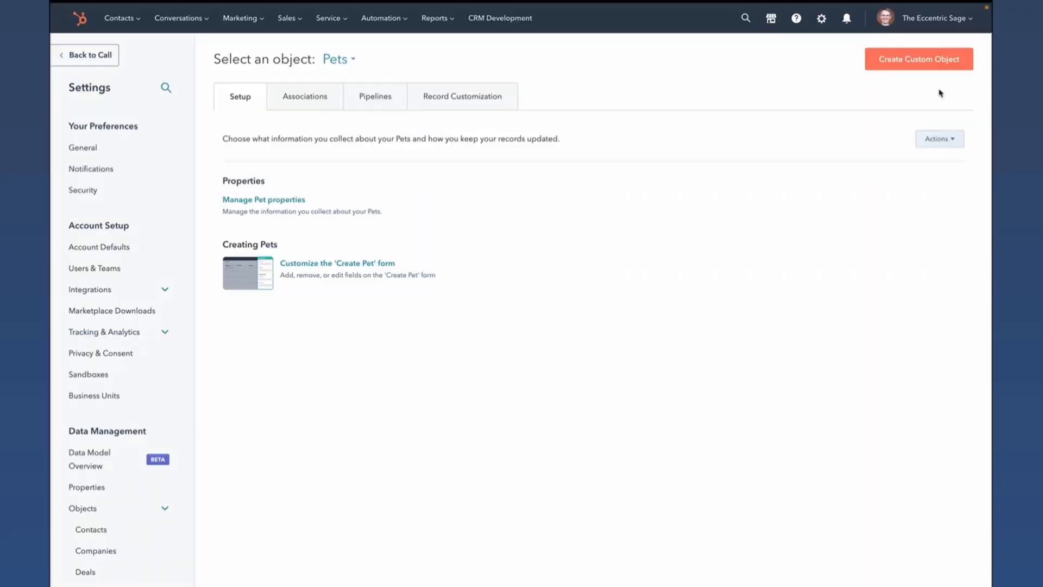
# - Try to delete the Pets custom object and read the notice in the deletion dialog
pyautogui.click(936, 140)
pyautogui.click(907, 217)
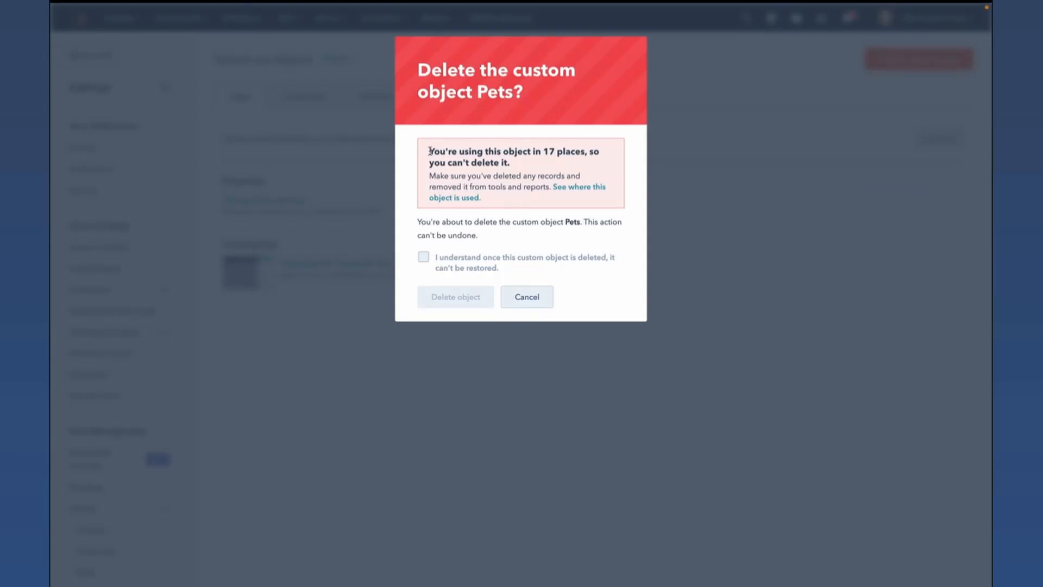
pyautogui.moveTo(479, 154); pyautogui.dragTo(529, 171)
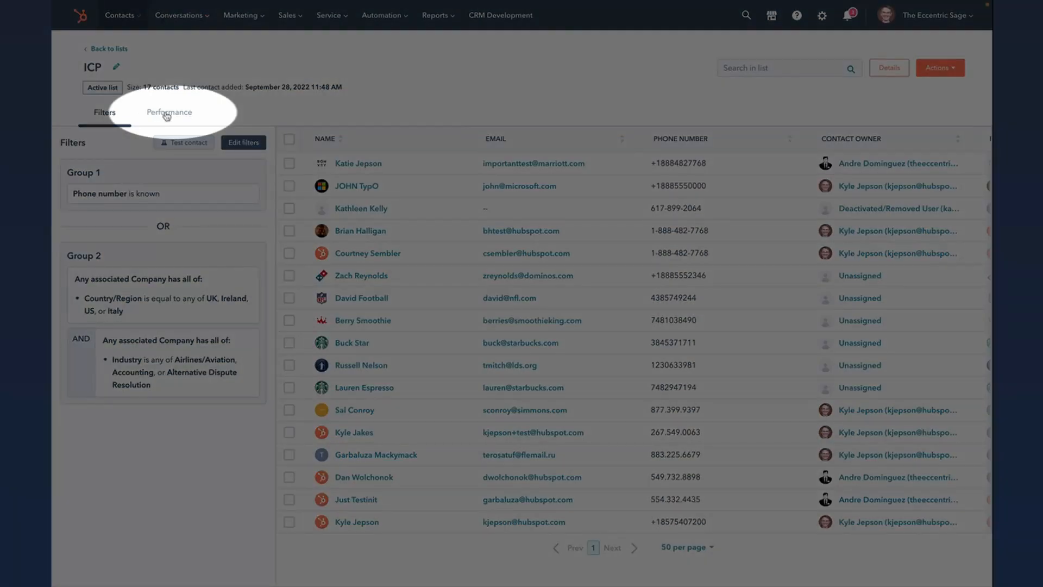
# - Open the ICP list's performance view and segment its contacts breakdown by Lifecycle stage
pyautogui.click(167, 114)
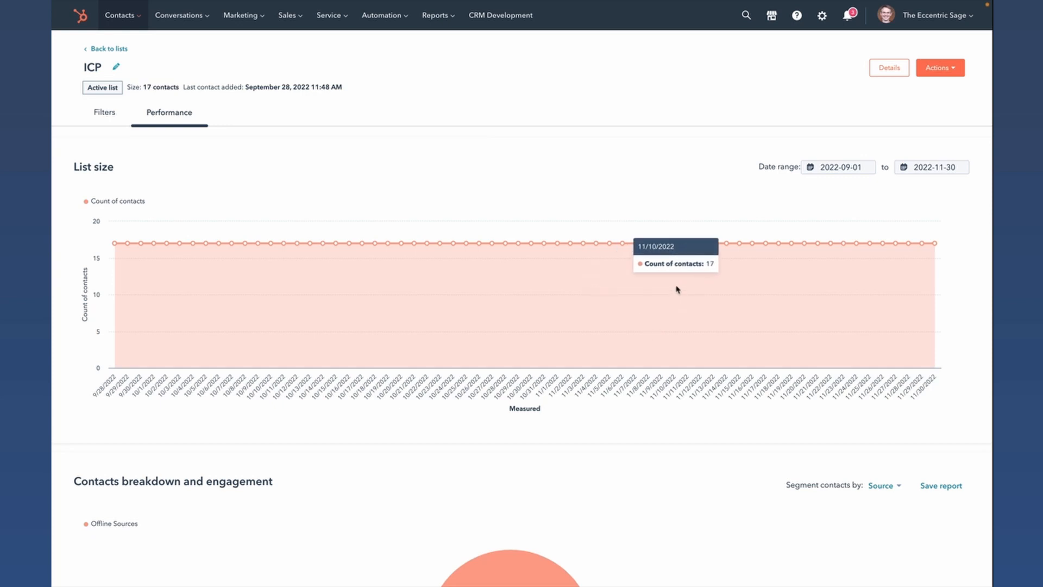
pyautogui.scroll(-5, 596, 285)
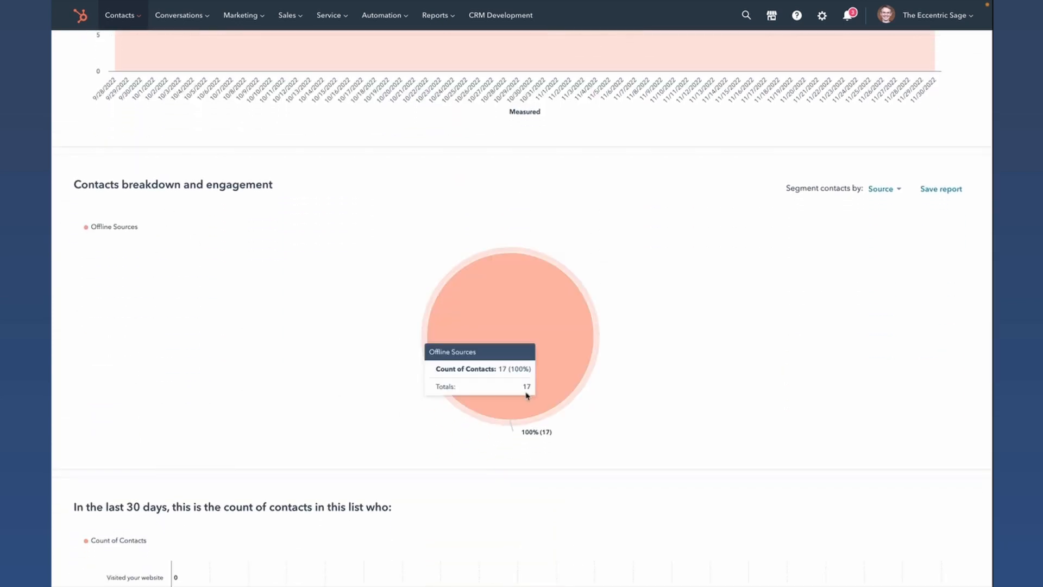
pyautogui.click(886, 190)
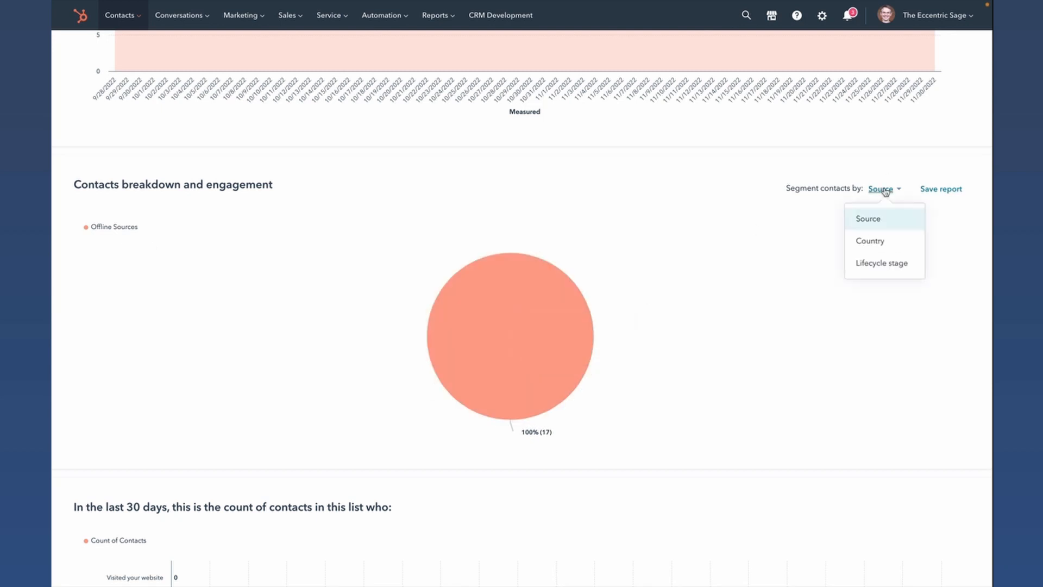
pyautogui.click(903, 269)
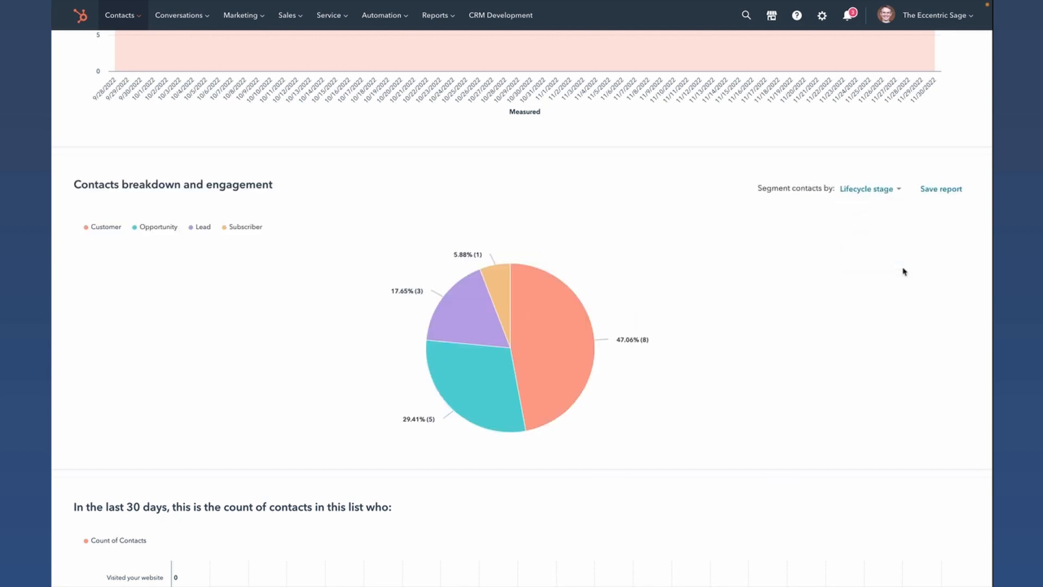
pyautogui.scroll(-5, 674, 429)
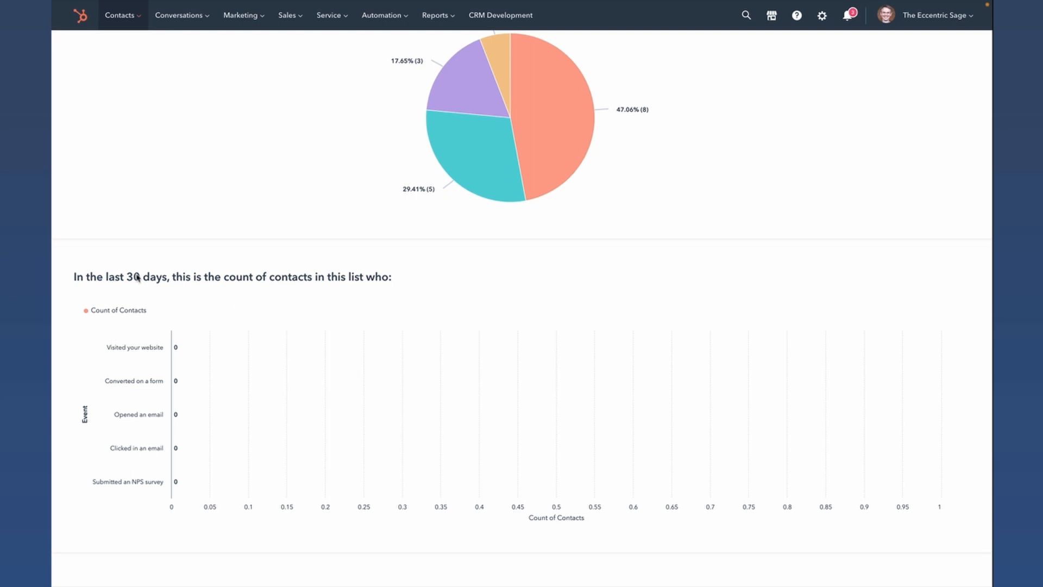
pyautogui.scroll(10, 438, 360)
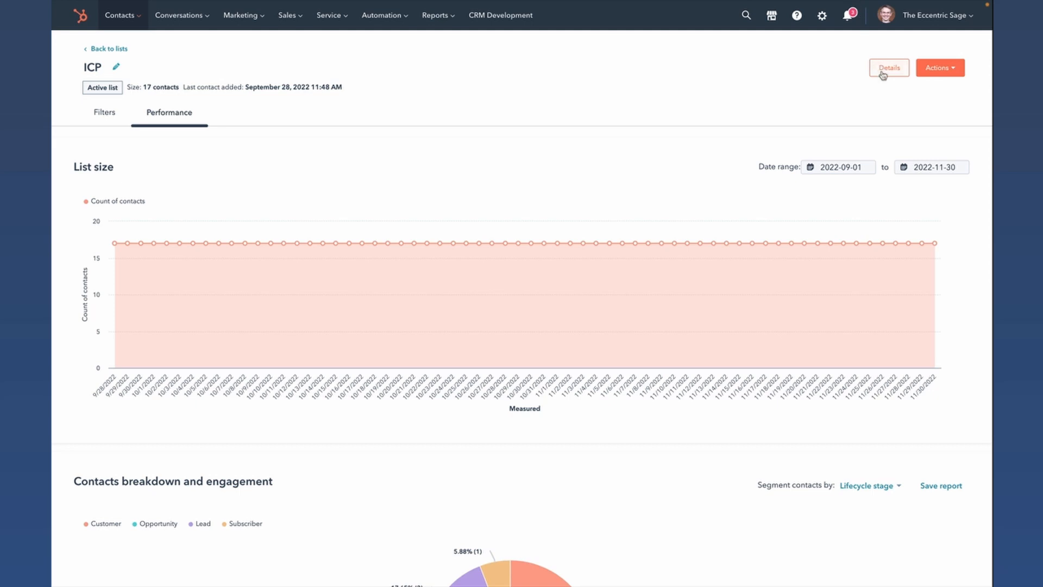
# - Return to the ICP list's filters, open its list details and examine the last contact added, created and last updated dates
pyautogui.click(115, 121)
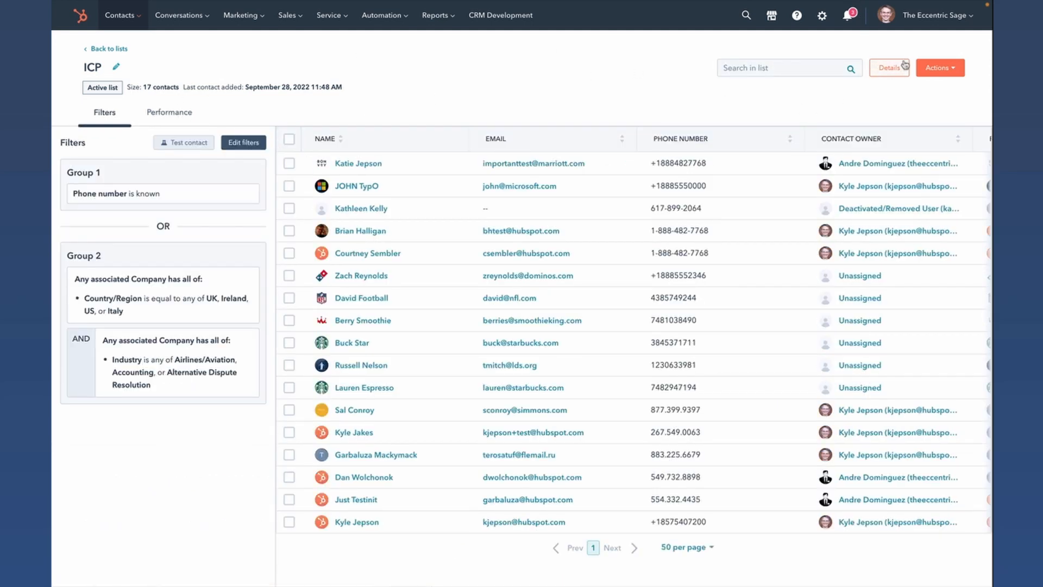
pyautogui.click(890, 69)
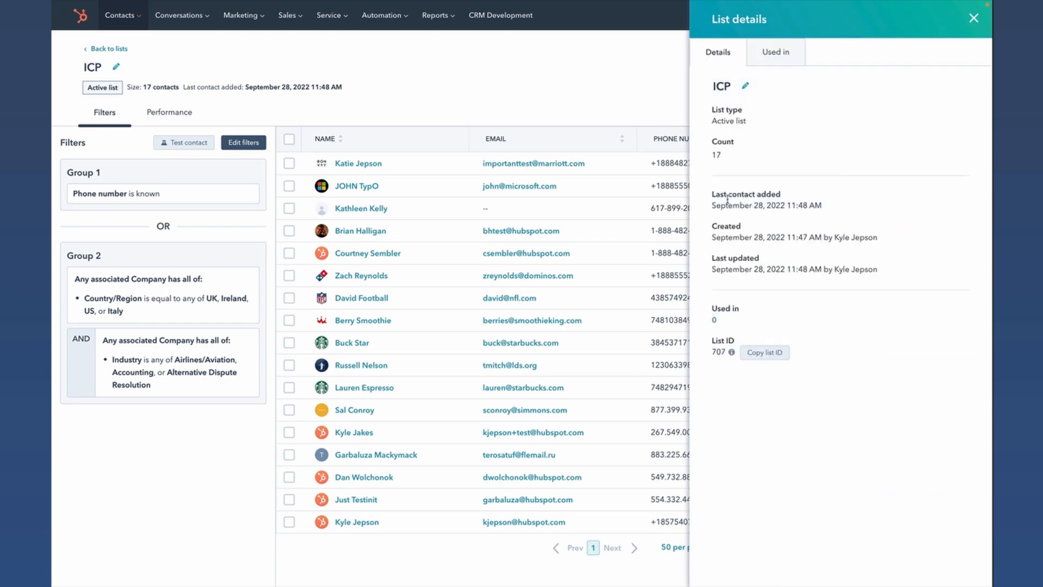
pyautogui.moveTo(743, 197); pyautogui.dragTo(857, 209)
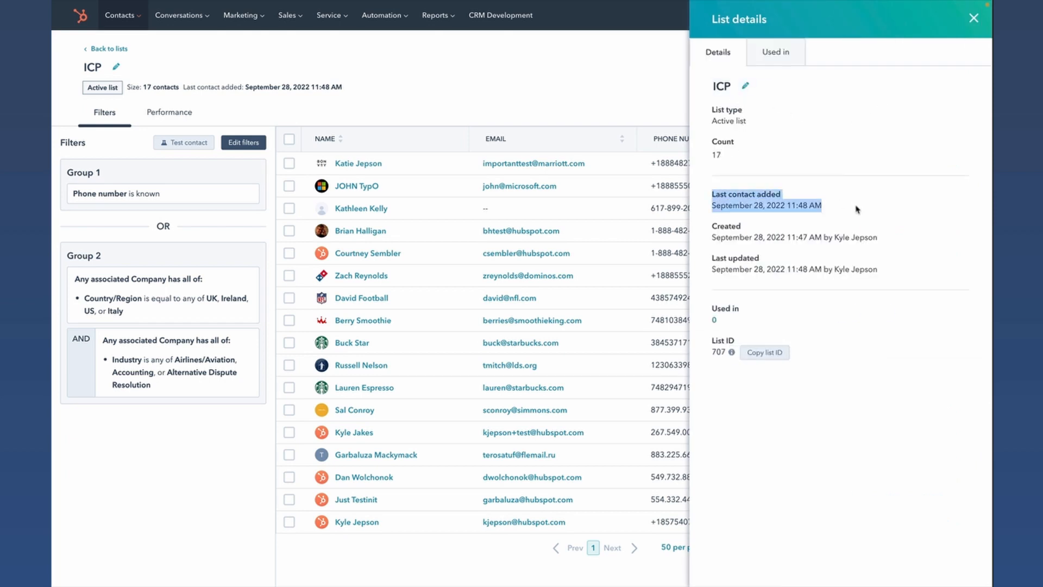
pyautogui.moveTo(712, 223); pyautogui.dragTo(908, 272)
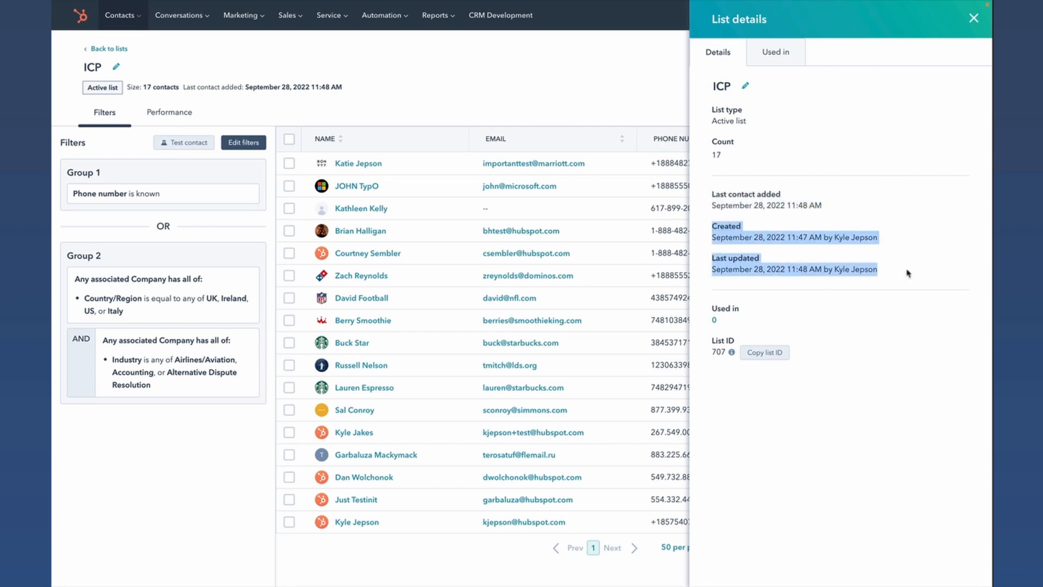
pyautogui.click(908, 272)
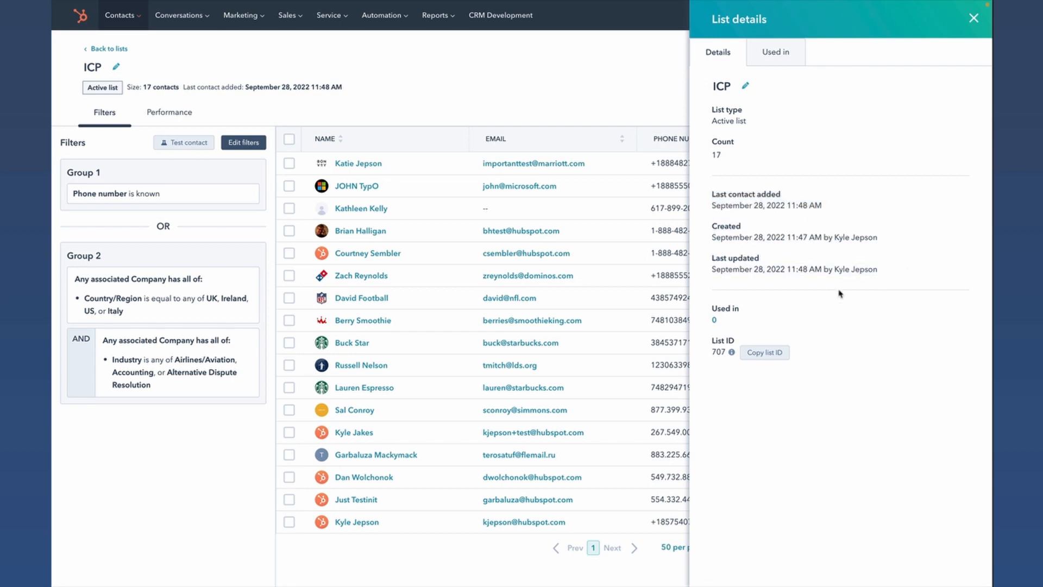
# - Check where the ICP list is used and copy its list ID from the list details
pyautogui.click(784, 60)
pyautogui.click(720, 56)
pyautogui.moveTo(733, 355)
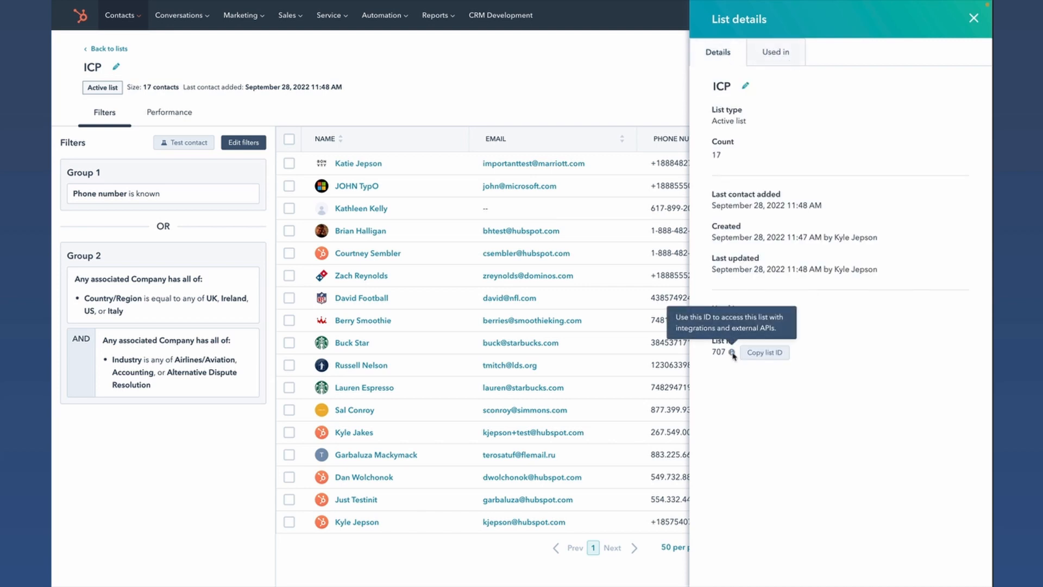
pyautogui.click(770, 353)
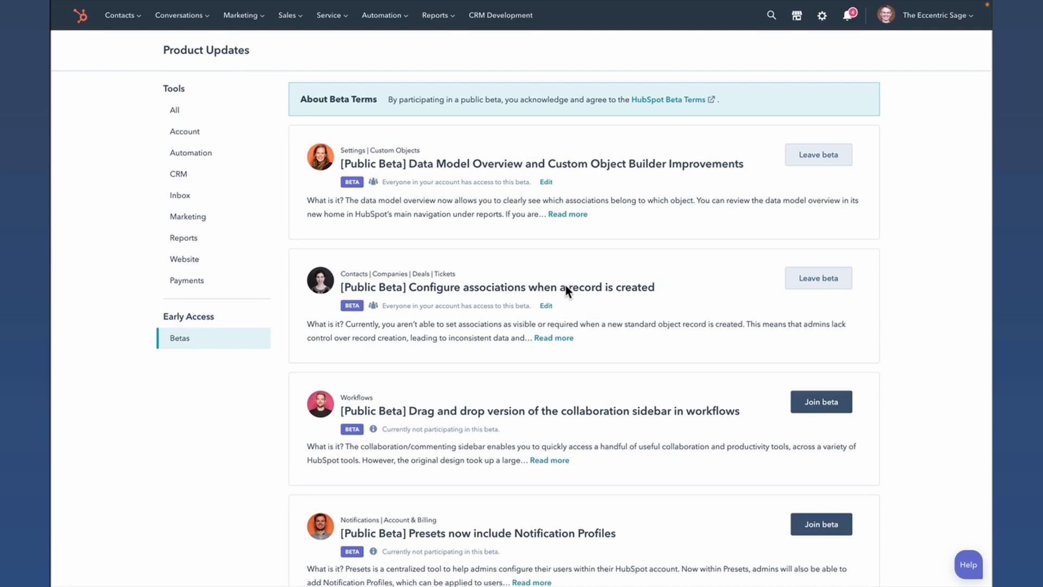
# - Read the beta title on configuring associations at record creation, then open the deal creation form from Deals and review its association fields
pyautogui.moveTo(408, 287); pyautogui.dragTo(652, 284)
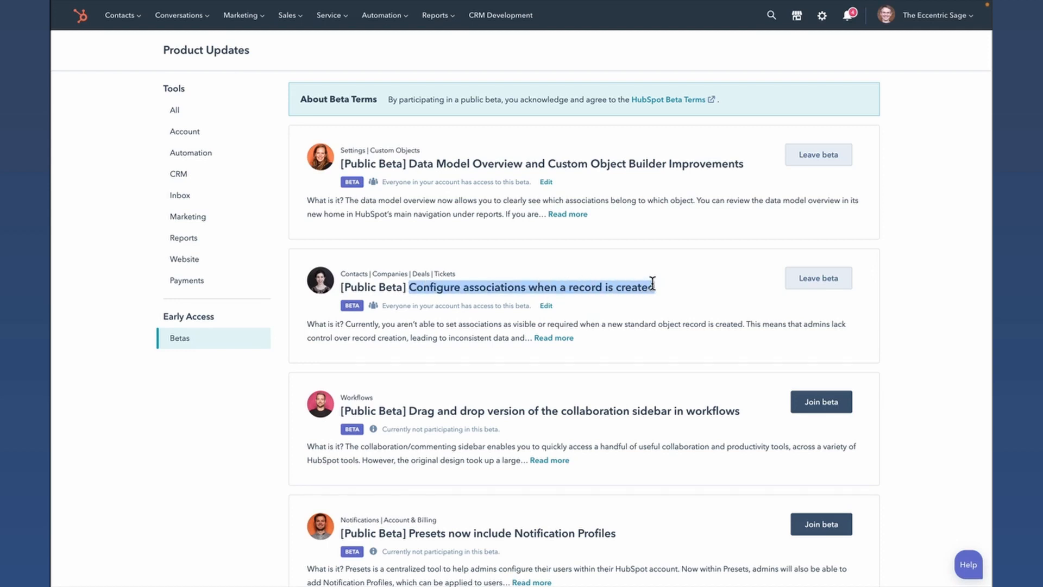
pyautogui.click(653, 283)
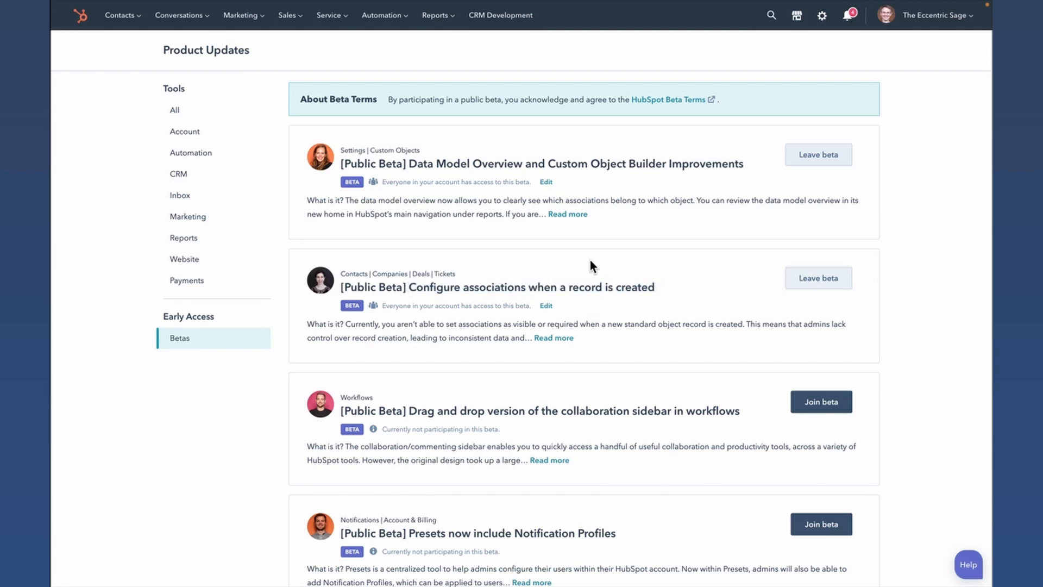
pyautogui.click(288, 19)
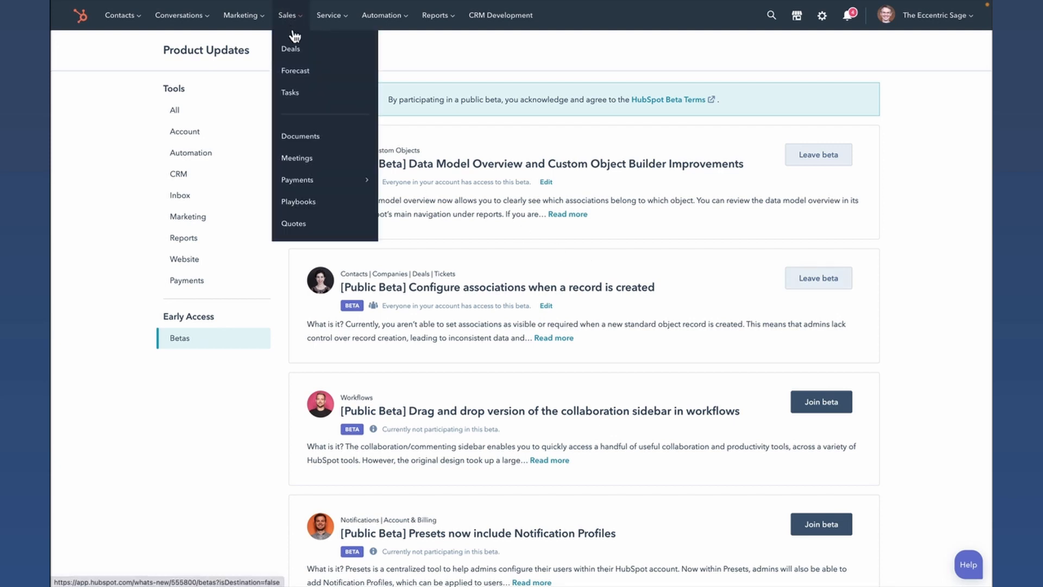
pyautogui.click(302, 48)
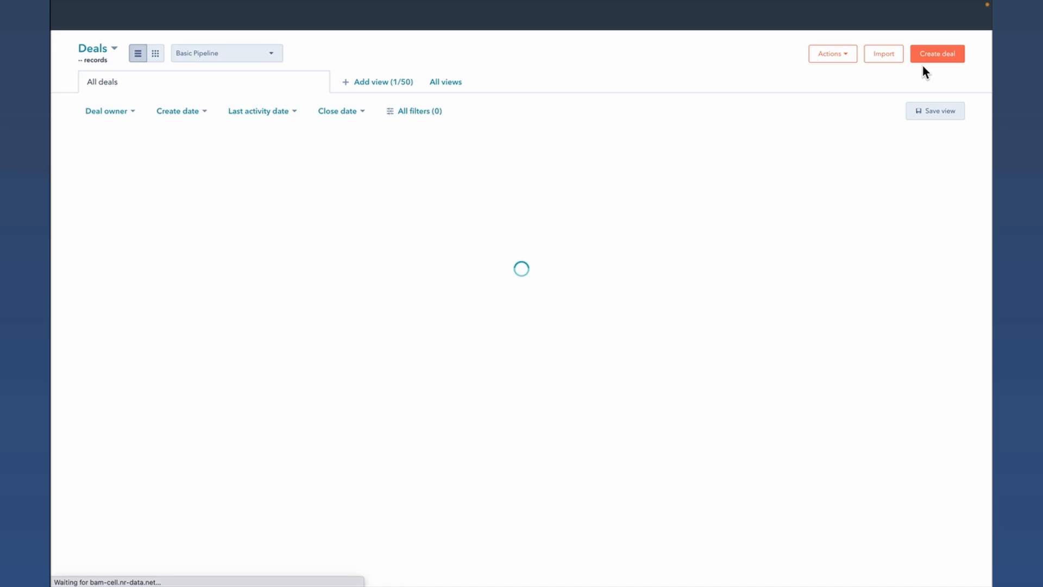
pyautogui.click(933, 57)
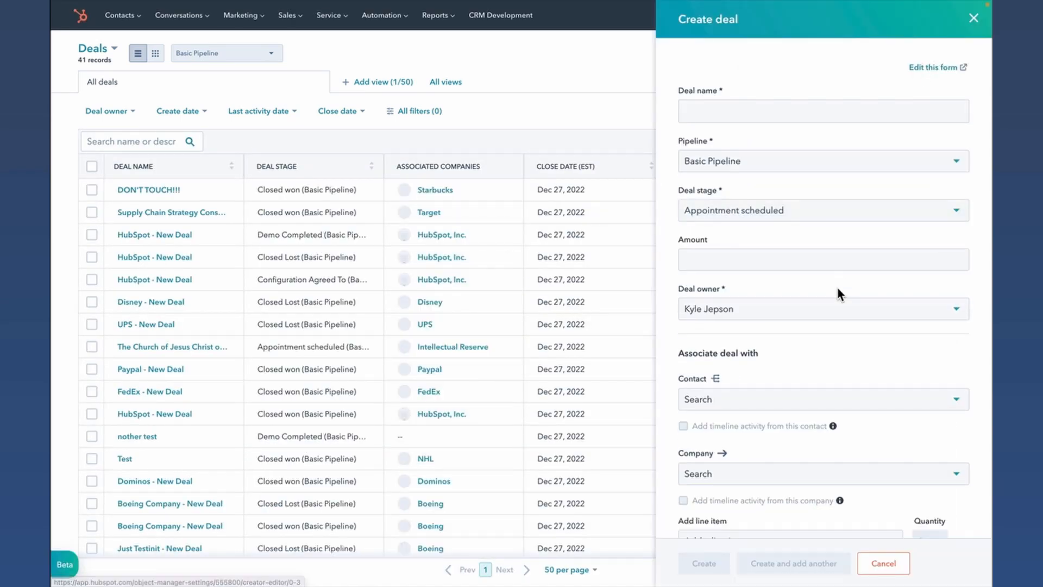
pyautogui.scroll(-1, 838, 291)
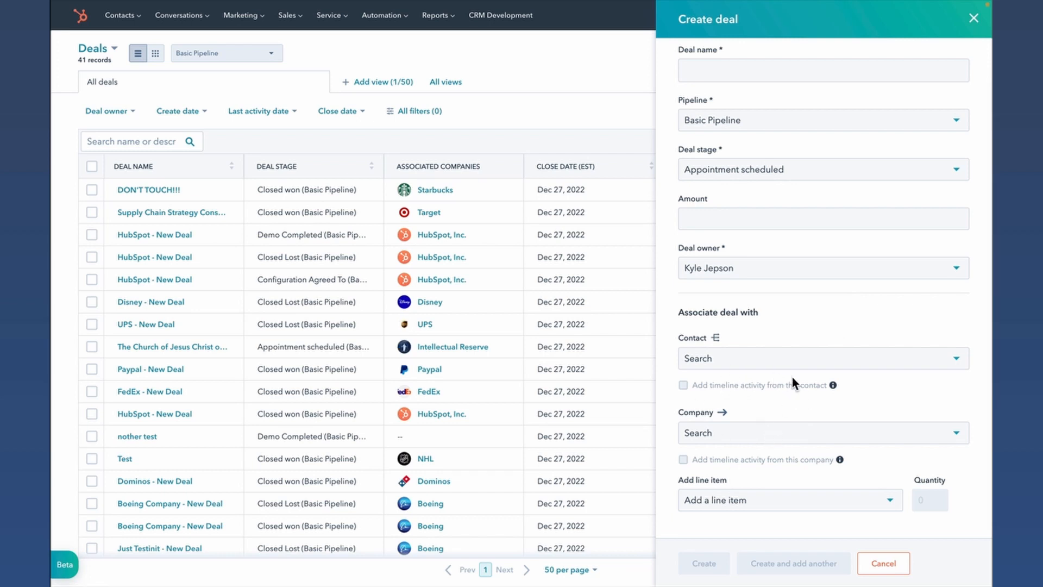
pyautogui.scroll(1, 783, 368)
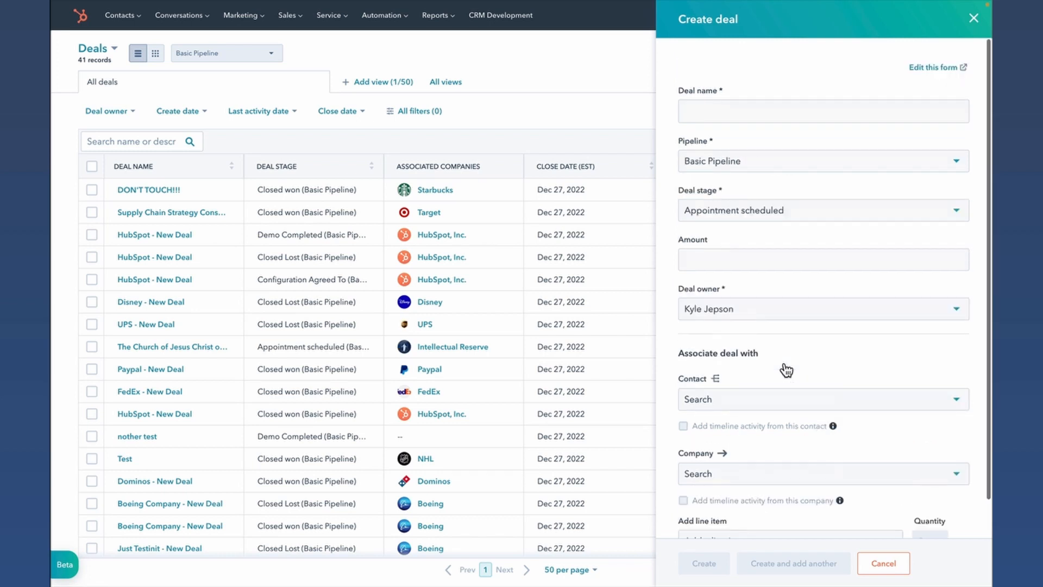
# - Open the deal creation form for editing and make the Contacts and Companies associations required
pyautogui.click(932, 69)
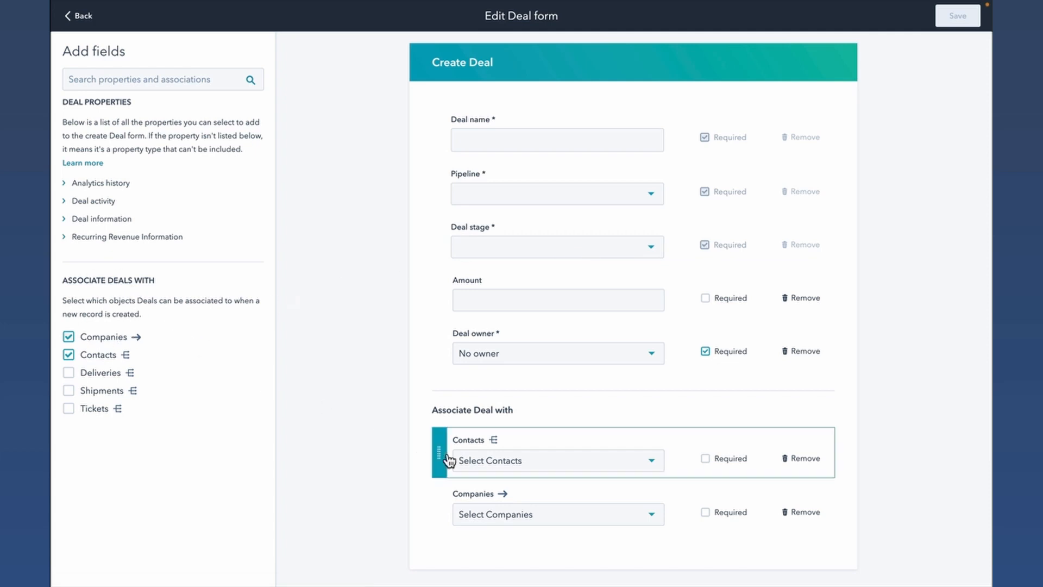
pyautogui.click(69, 372)
pyautogui.click(70, 372)
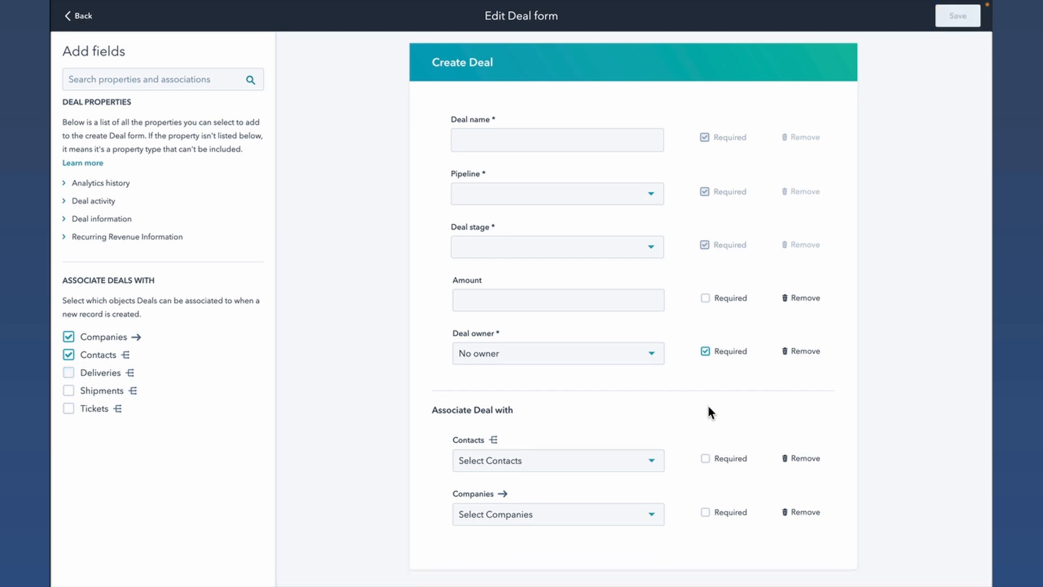
pyautogui.click(705, 459)
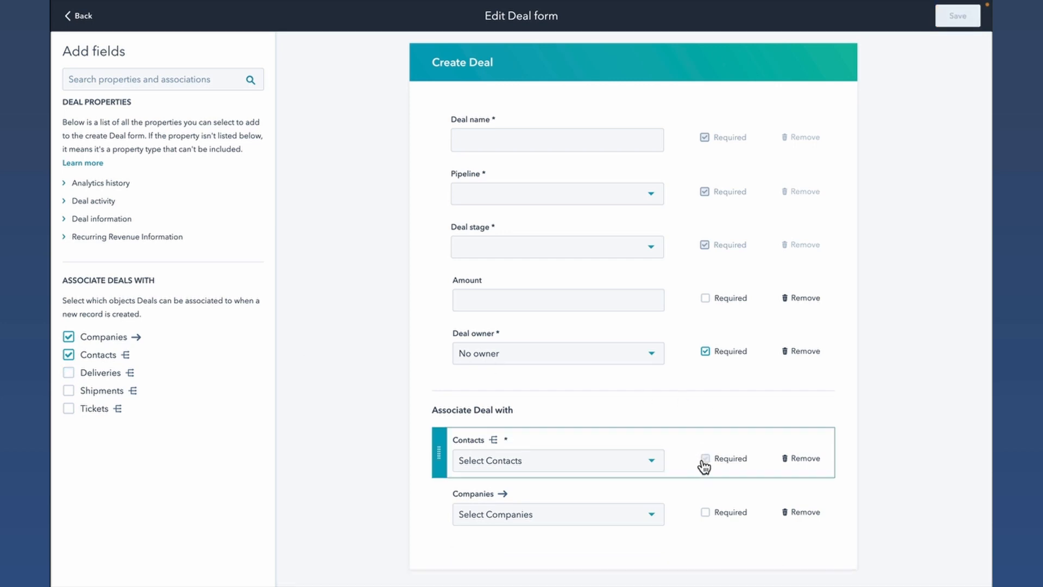
pyautogui.click(705, 515)
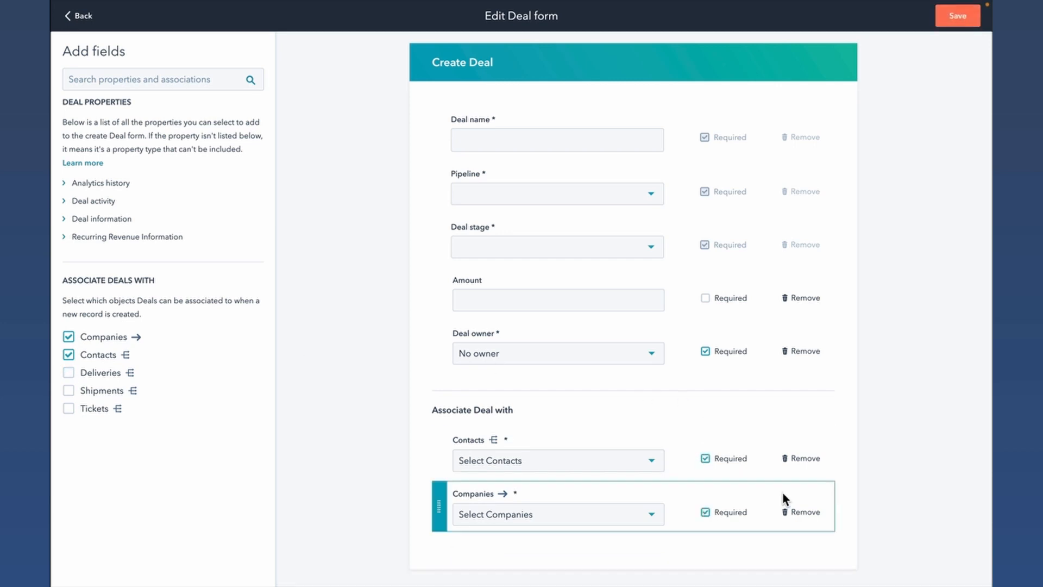
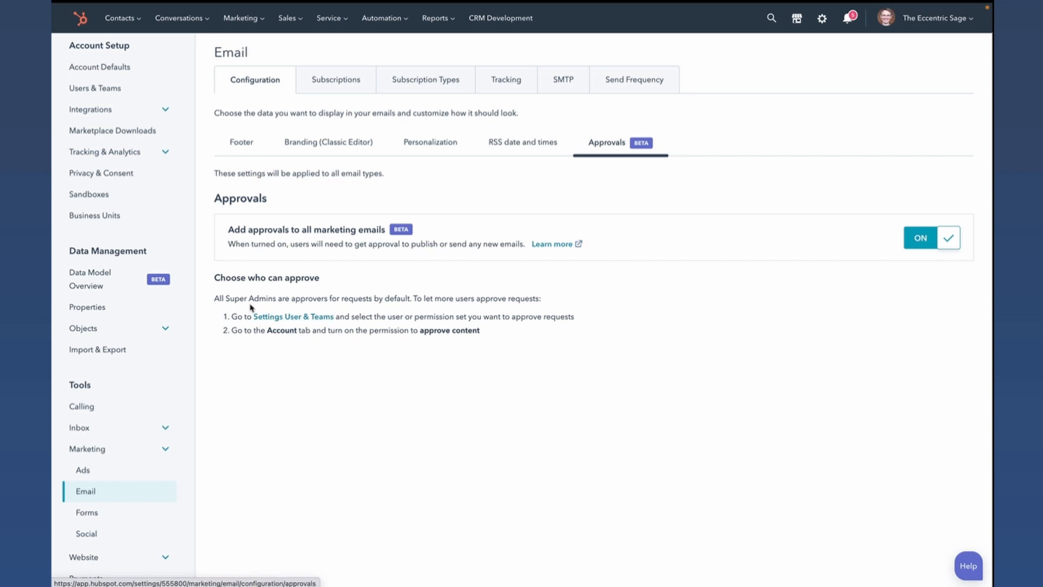
# - Open the first listed user's account permissions from Users & Teams and review the settings access options, including Approve content
pyautogui.click(109, 89)
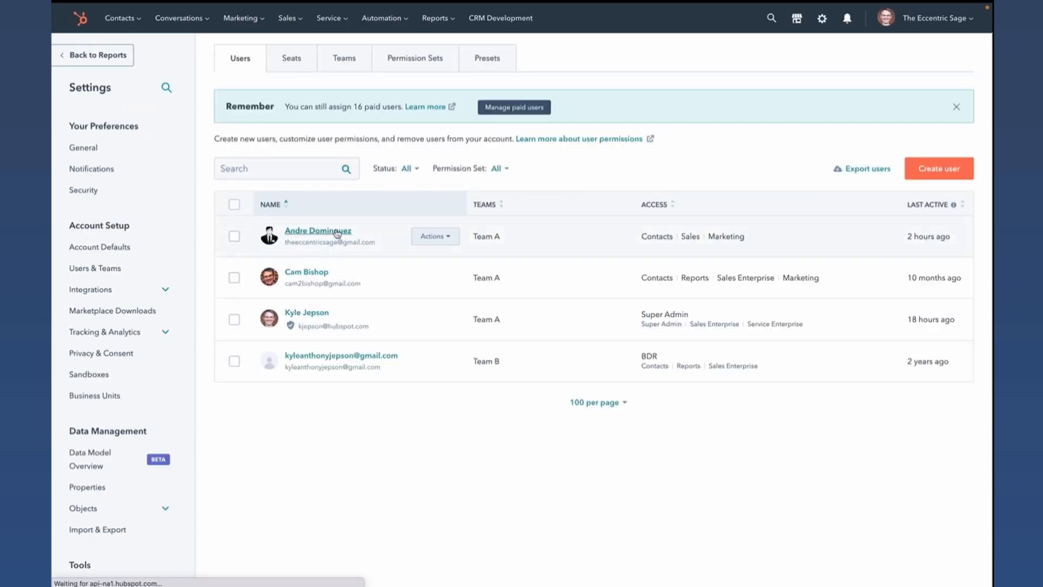
pyautogui.click(334, 231)
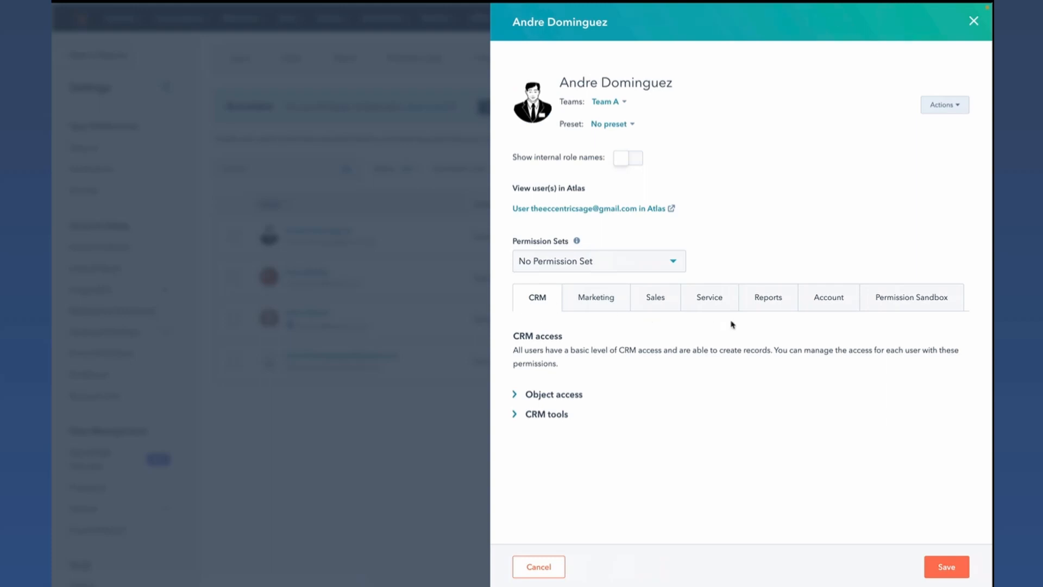
pyautogui.click(819, 300)
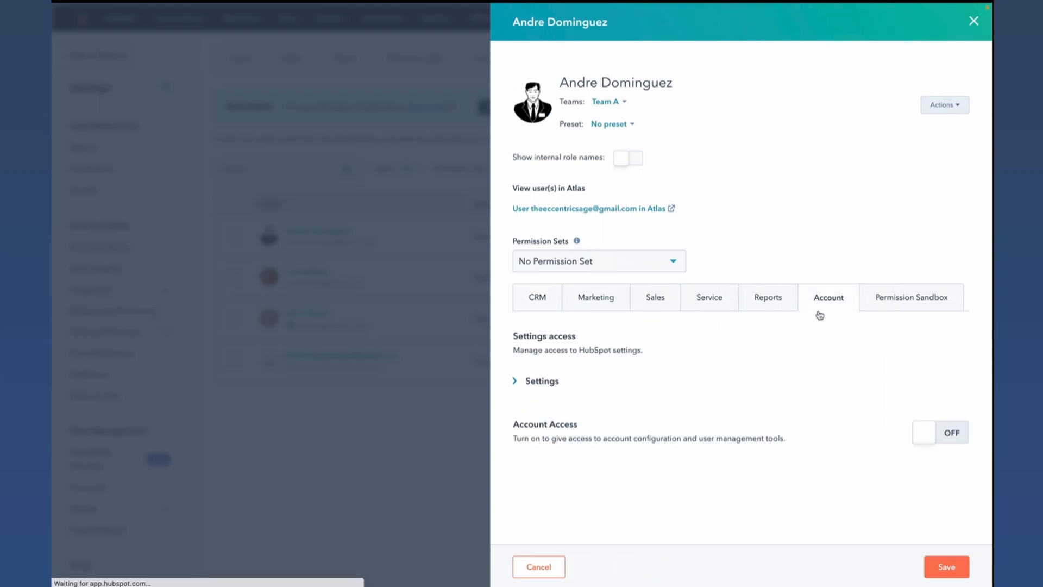
pyautogui.click(542, 382)
pyautogui.scroll(-3, 705, 392)
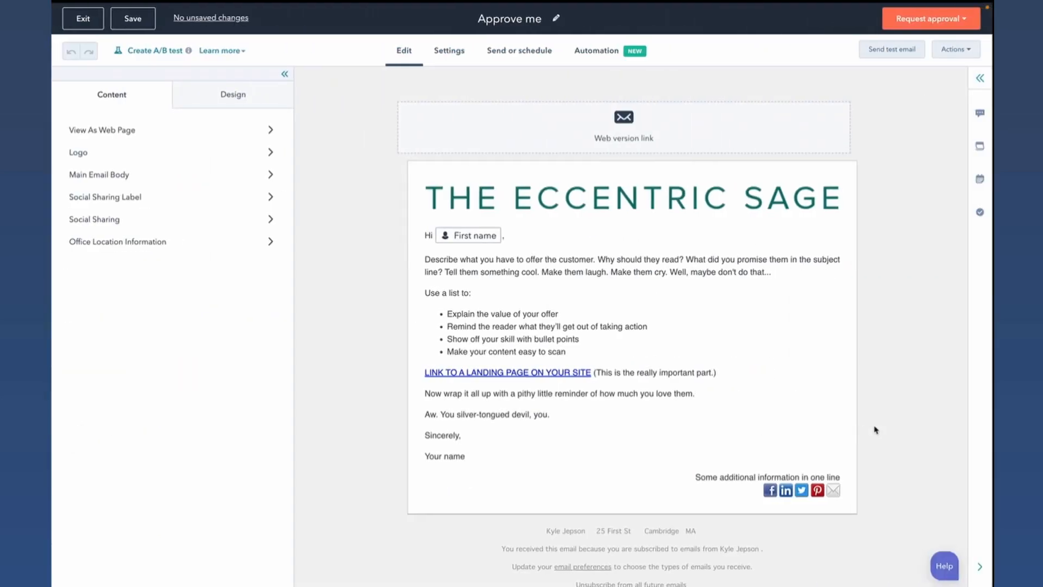
# - Request approval of the "Approve me" email from the available approver with the message "Hey, what do you think of this email?"
pyautogui.click(913, 23)
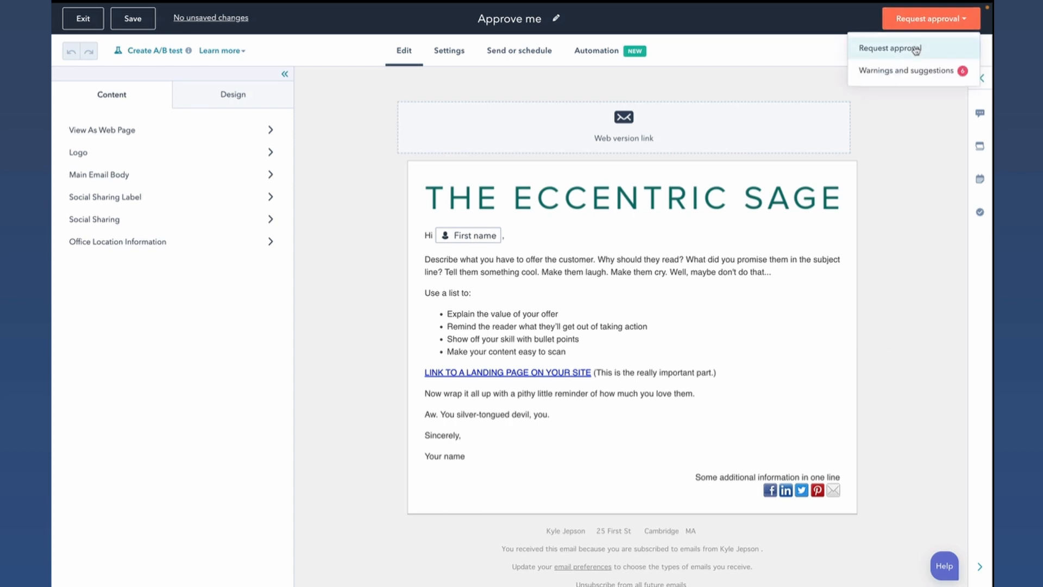
pyautogui.click(917, 48)
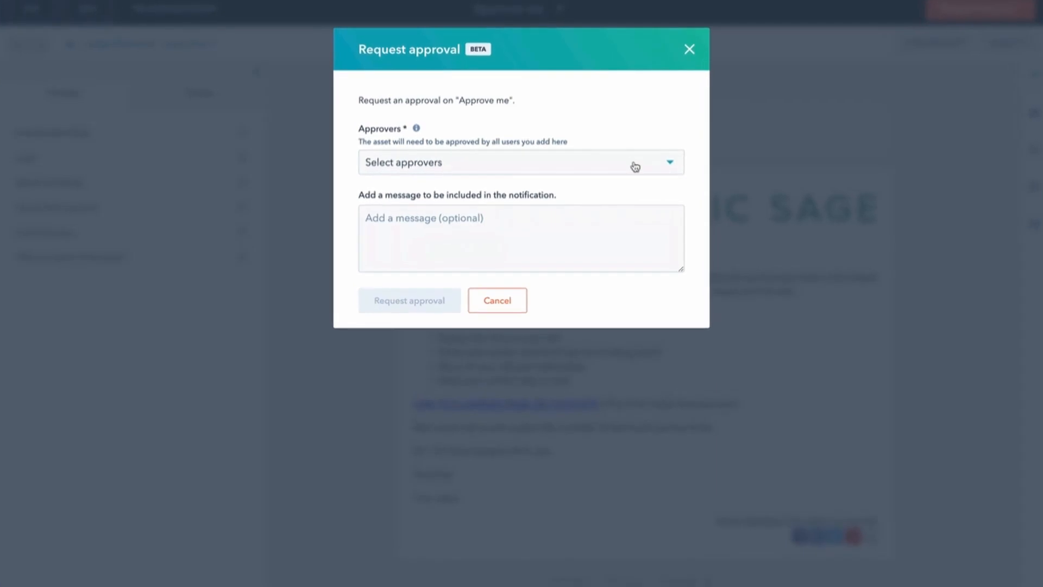
pyautogui.click(630, 165)
pyautogui.click(377, 198)
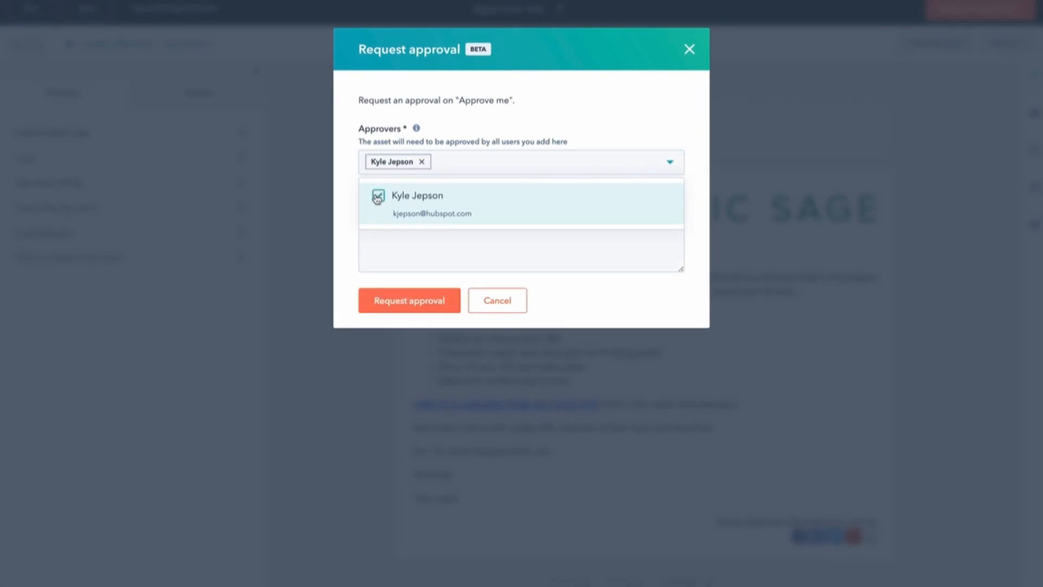
pyautogui.click(423, 252)
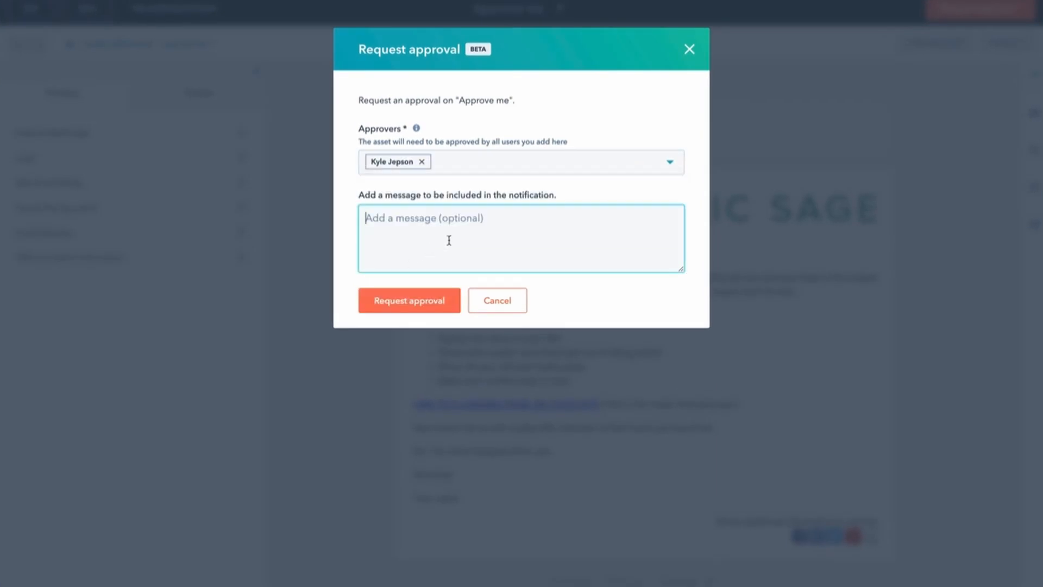
pyautogui.write('Hey, wh')
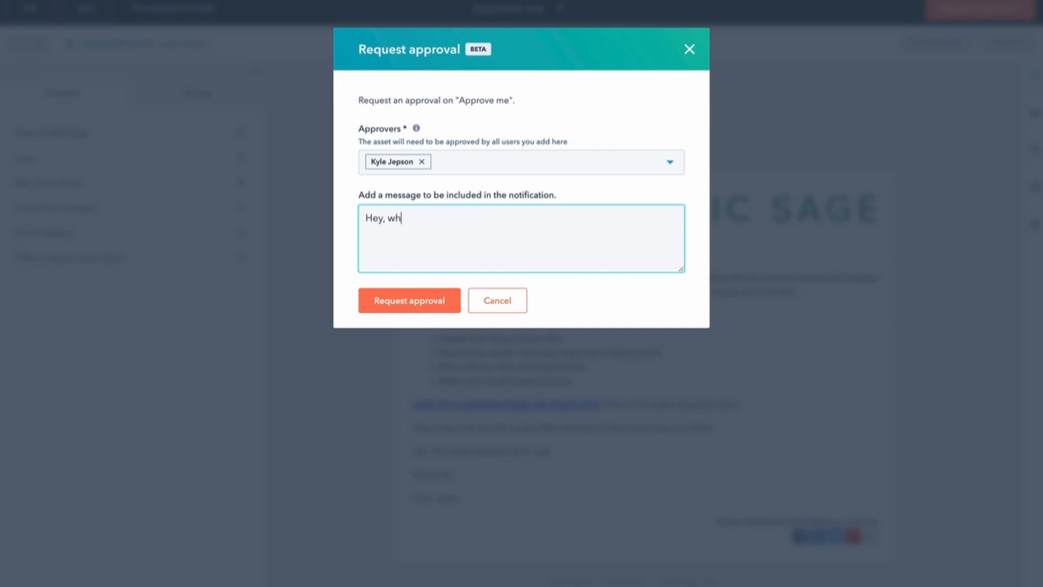
pyautogui.write('at do you think of this email?')
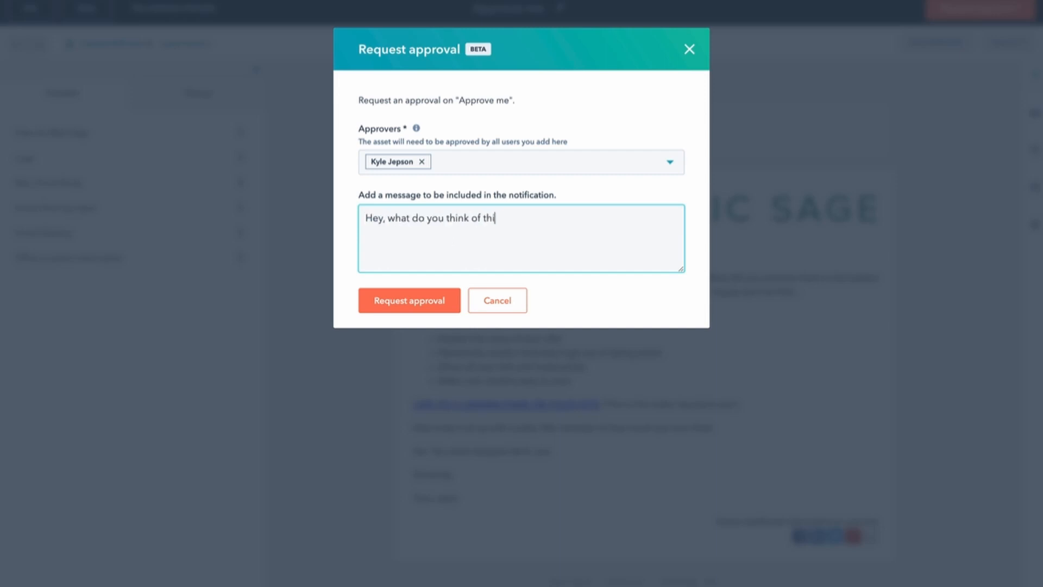
pyautogui.click(394, 309)
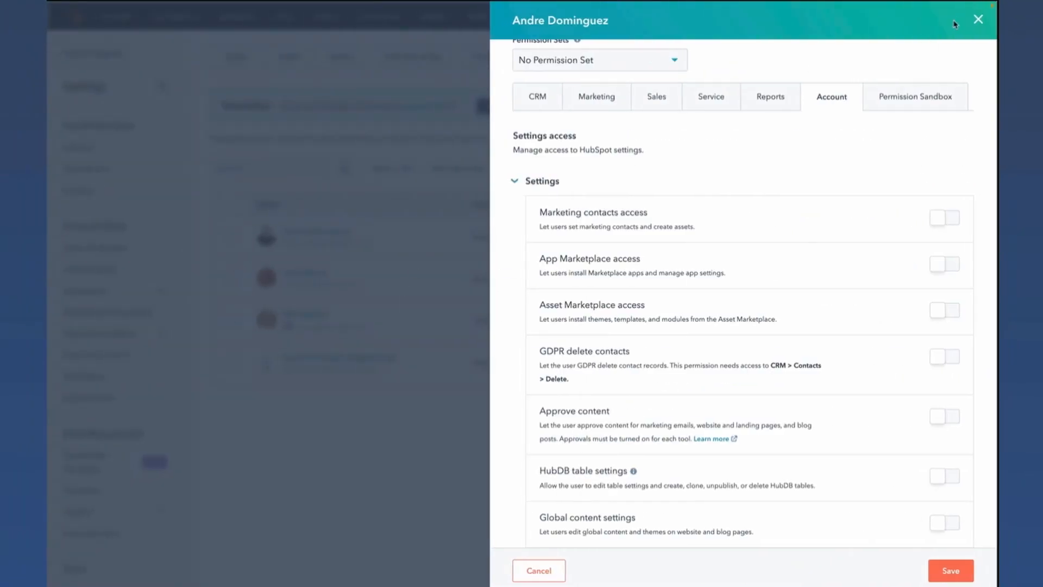
# - Close the user's permissions and add the Approval status column to the Marketing Email list
pyautogui.click(978, 20)
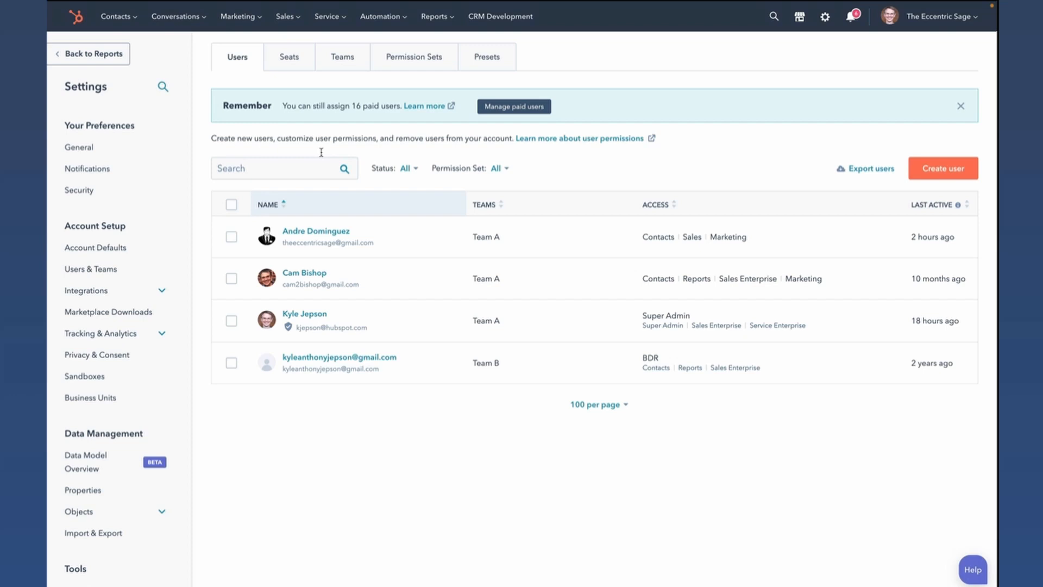
pyautogui.click(251, 17)
pyautogui.click(253, 80)
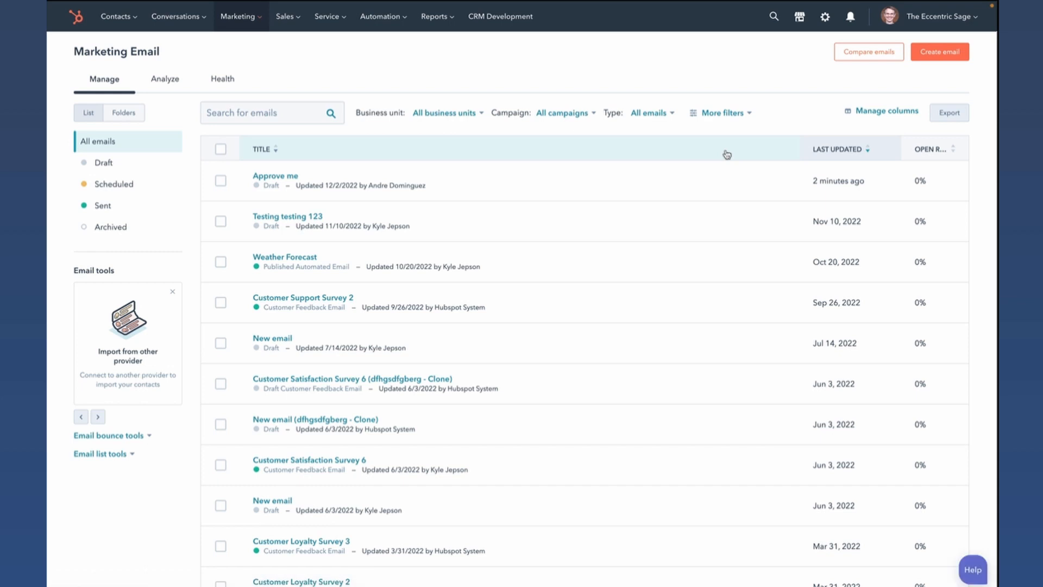
pyautogui.click(882, 111)
pyautogui.click(421, 160)
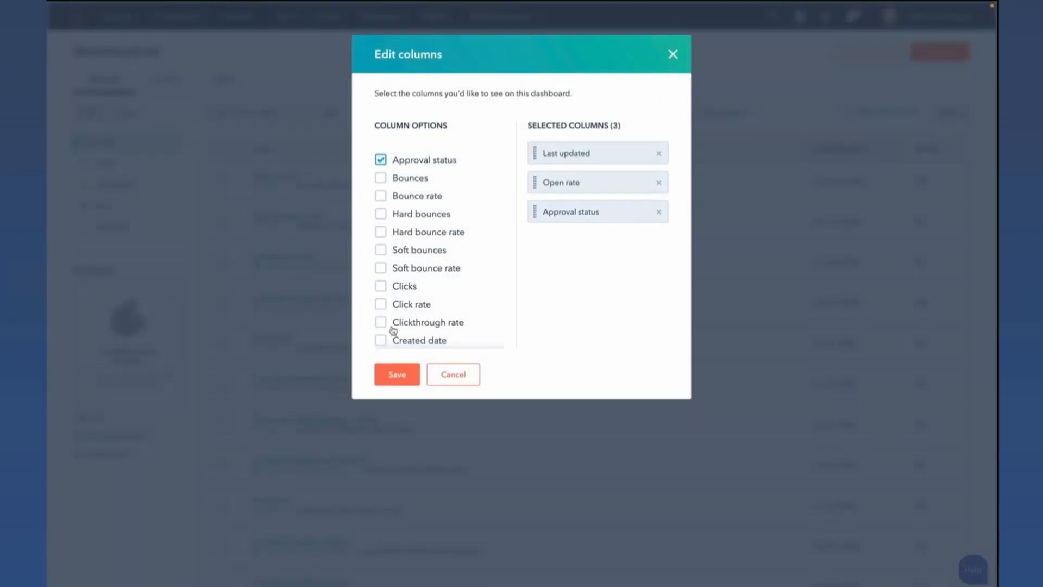
pyautogui.click(397, 374)
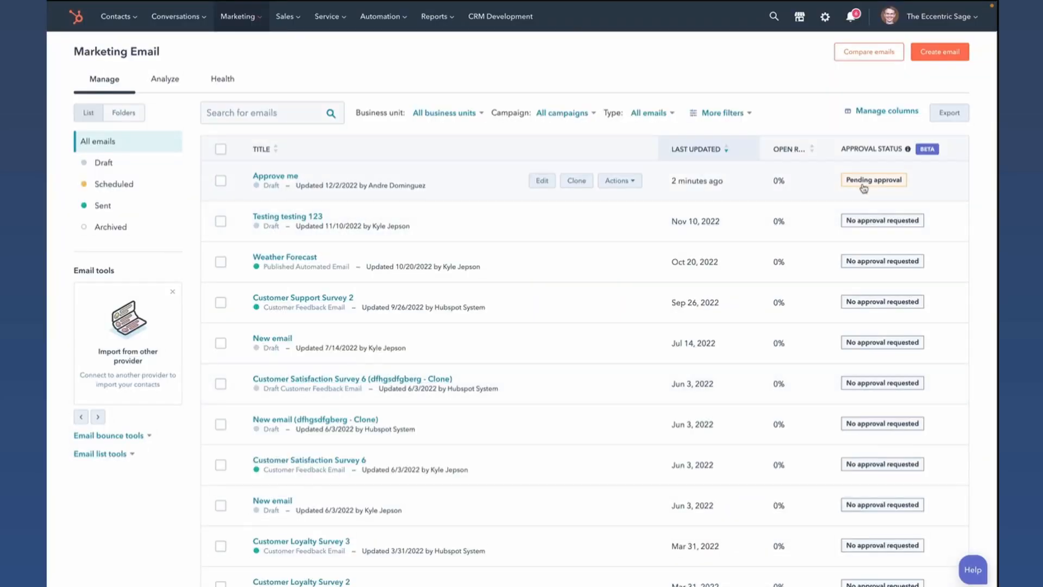
# - Open the "Approve me" email, look at its comments, and enter and exit comment mode
pyautogui.click(281, 177)
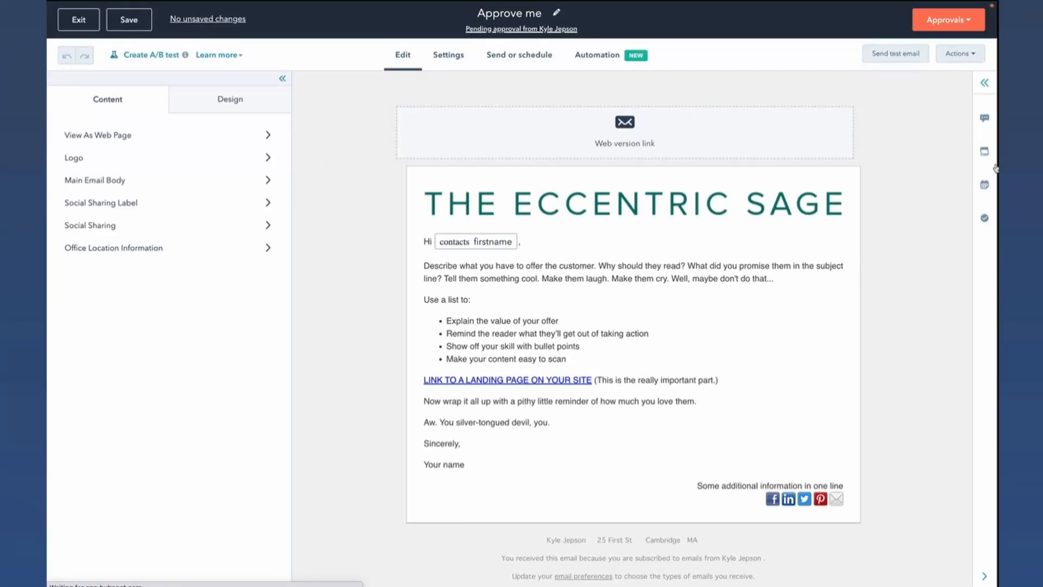
pyautogui.click(985, 118)
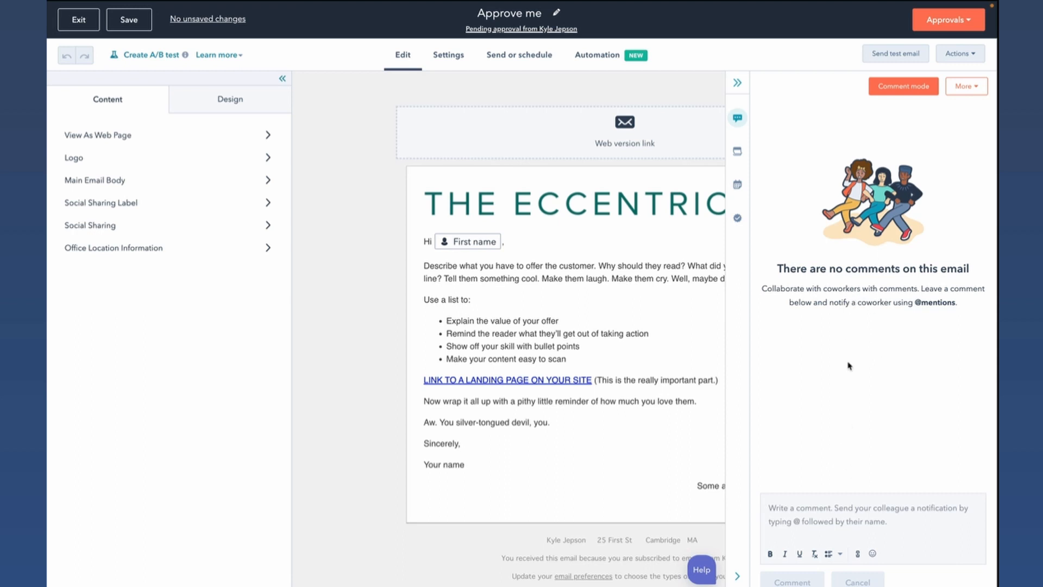
pyautogui.click(907, 87)
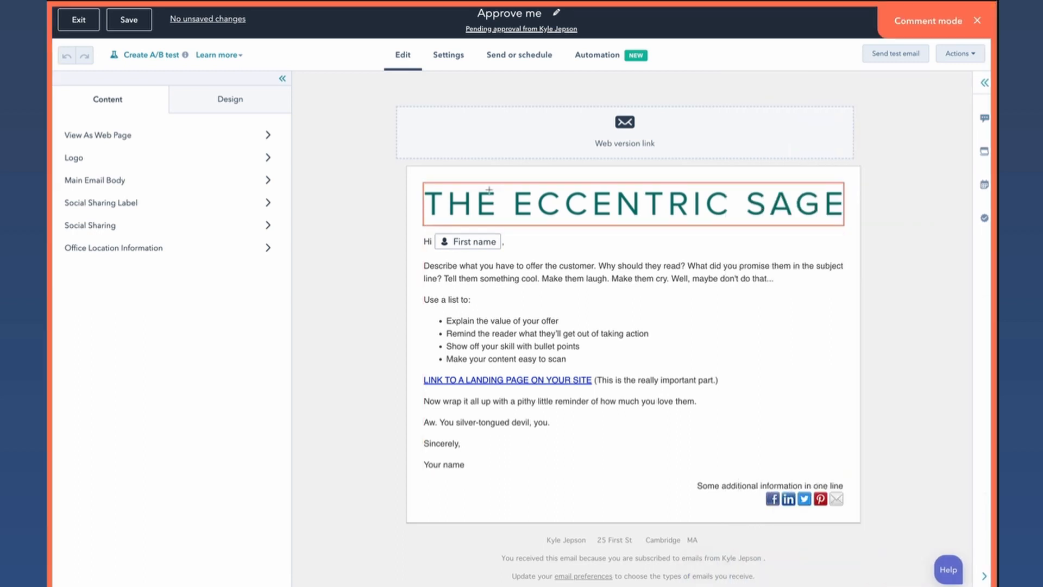
pyautogui.click(976, 22)
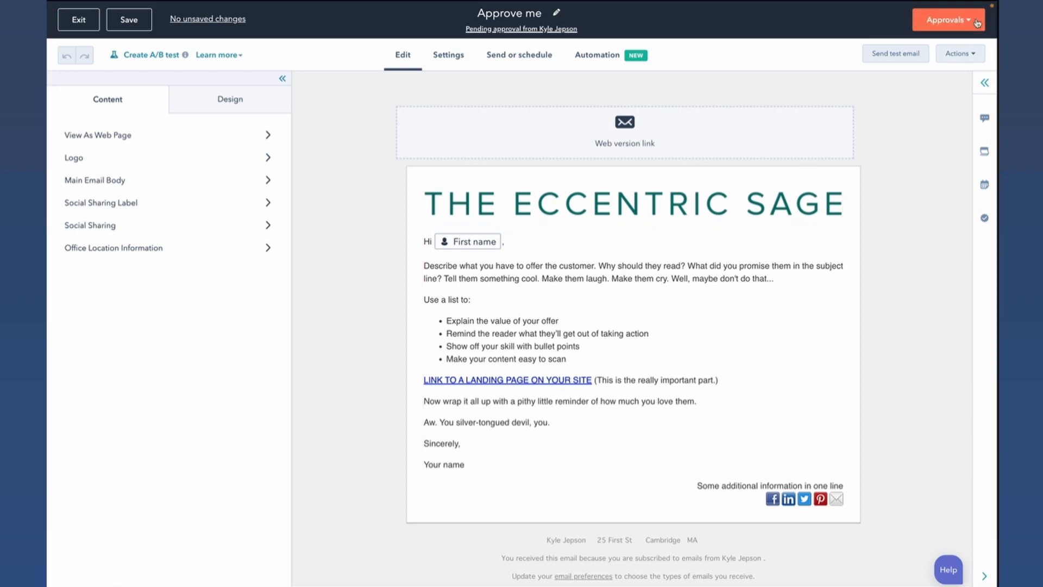
# - Review the pending approval details of the "Approve me" email, including the request note and approvers
pyautogui.click(984, 85)
pyautogui.click(739, 218)
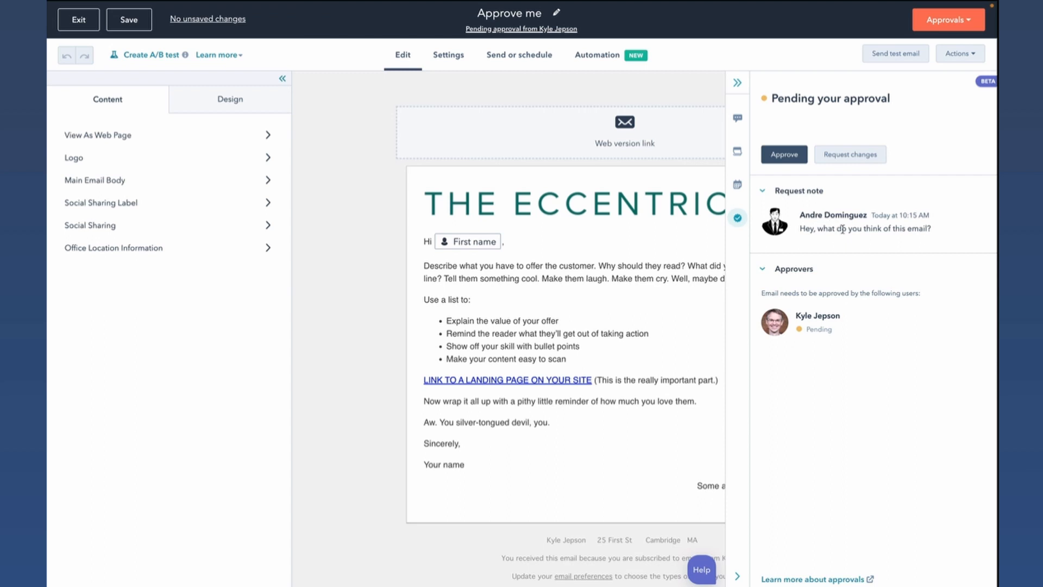
pyautogui.moveTo(800, 230); pyautogui.dragTo(931, 235)
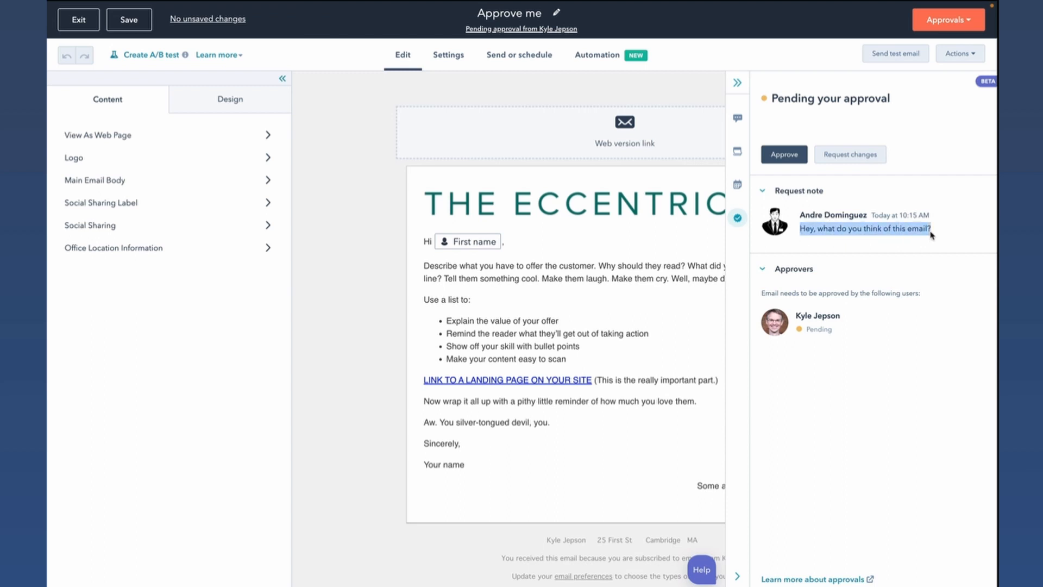
pyautogui.click(936, 235)
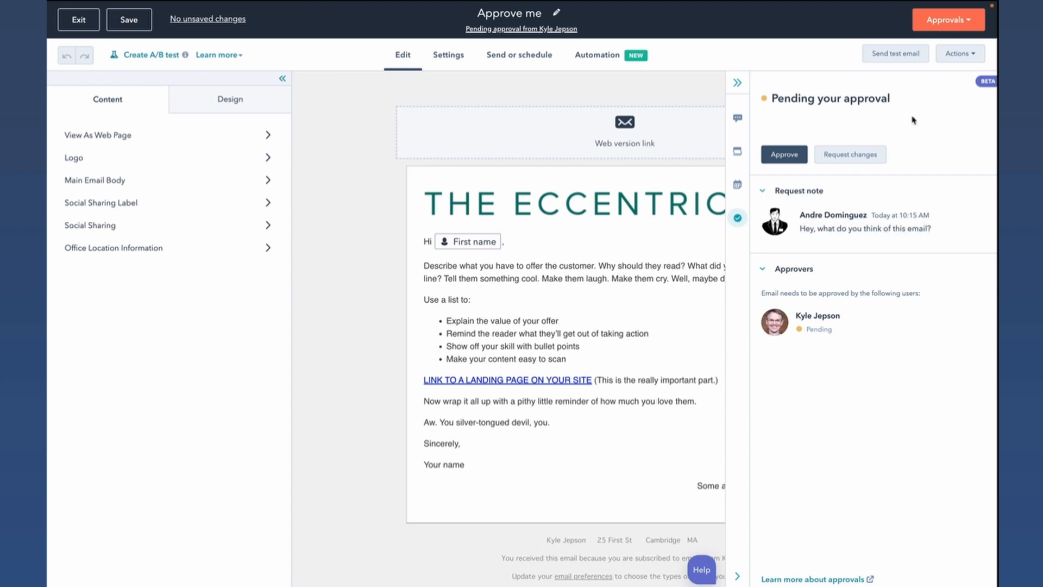
# - Request changes to the "Approve me" email and post a "Hey" comment mentioning the approval requester
pyautogui.click(956, 19)
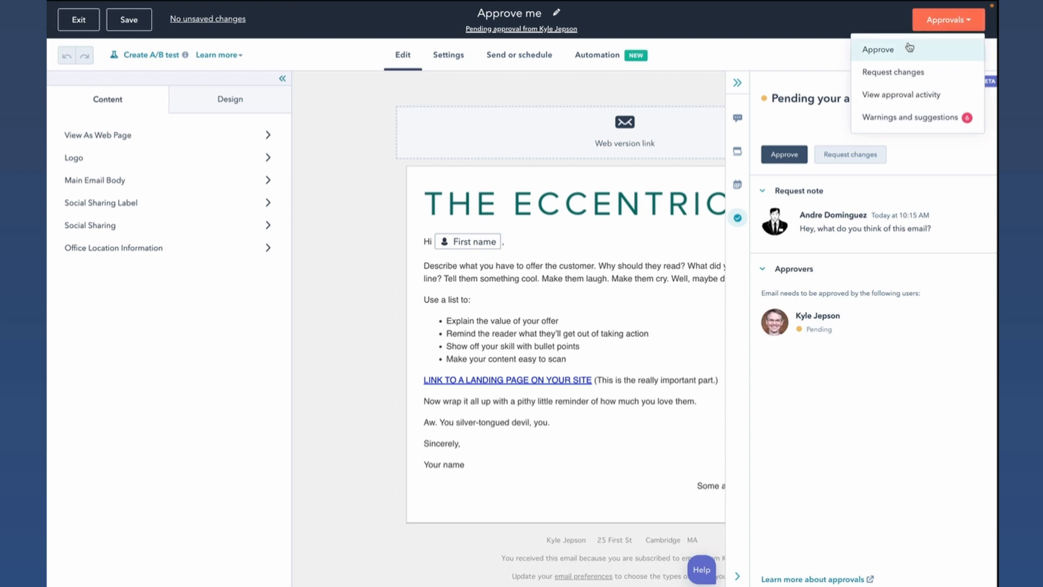
pyautogui.click(916, 79)
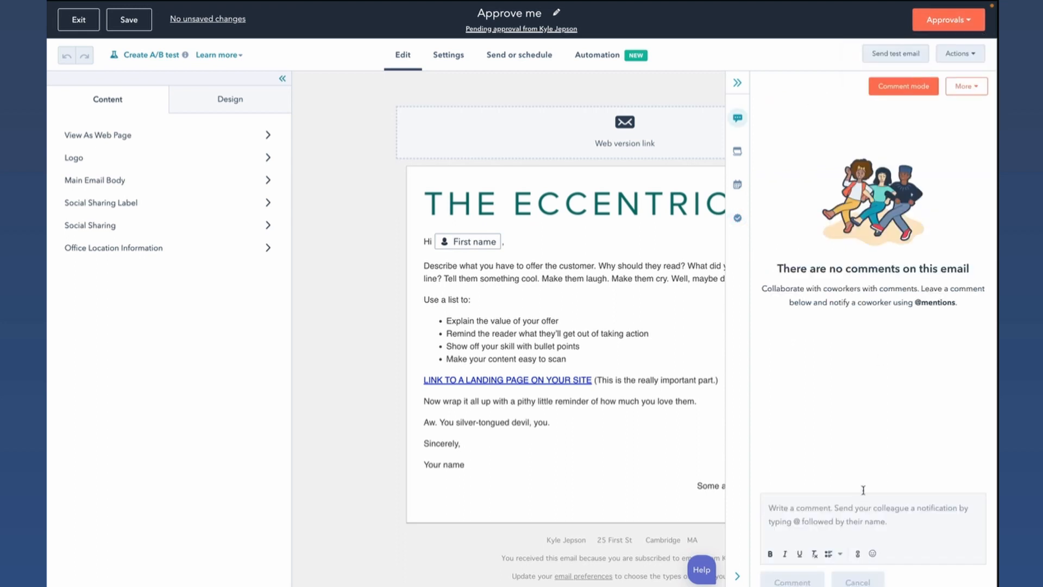
pyautogui.click(856, 508)
pyautogui.write('Hey')
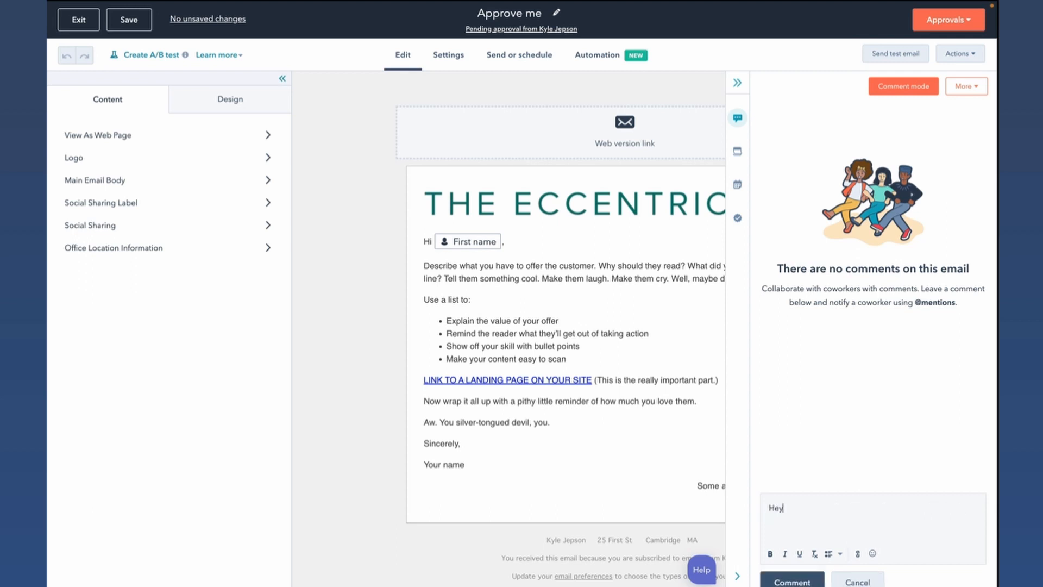
pyautogui.write(' @andrew')
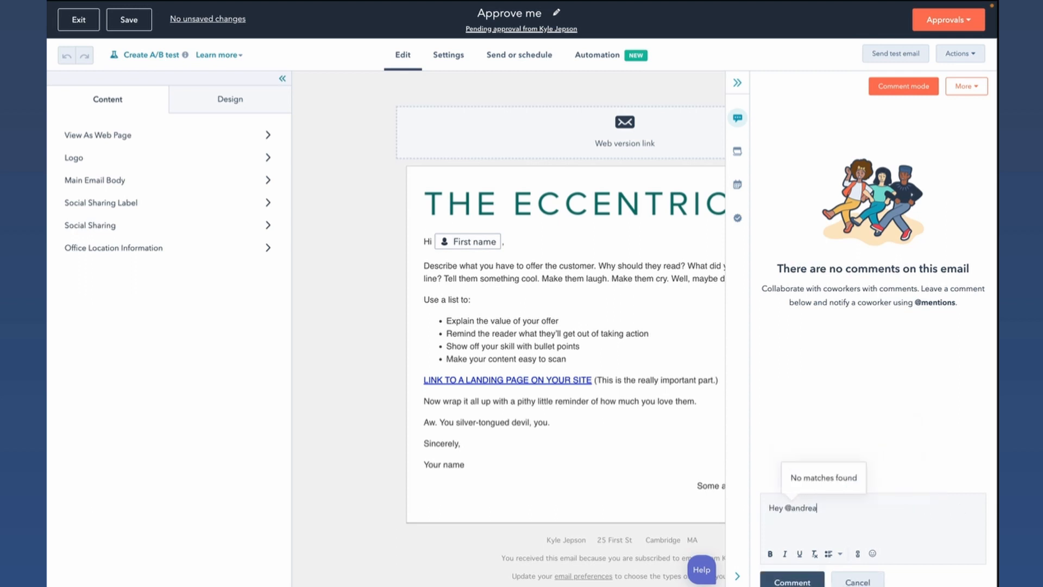
pyautogui.press('BackSpace')
pyautogui.click(872, 471)
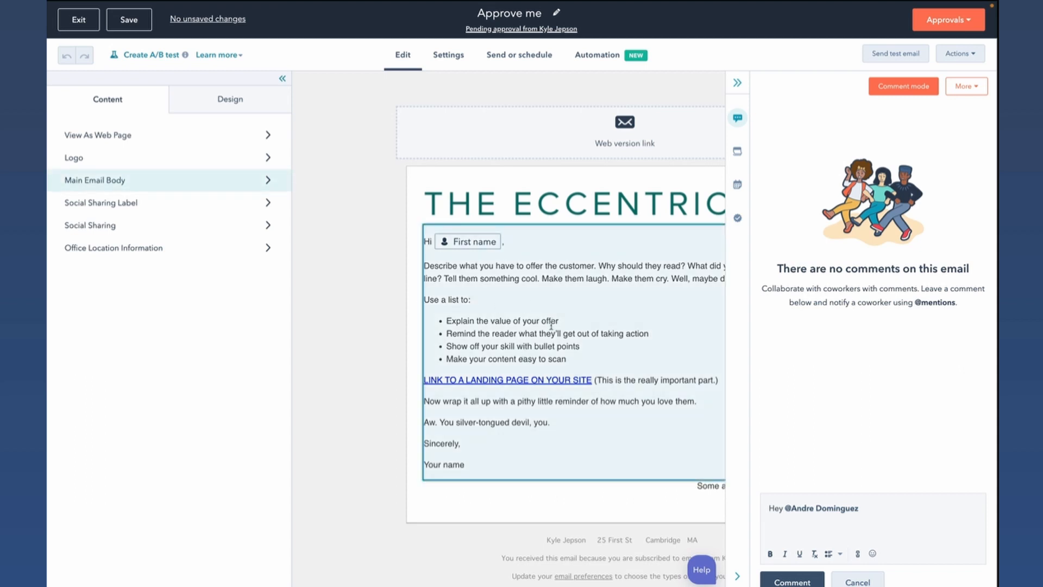
pyautogui.click(810, 583)
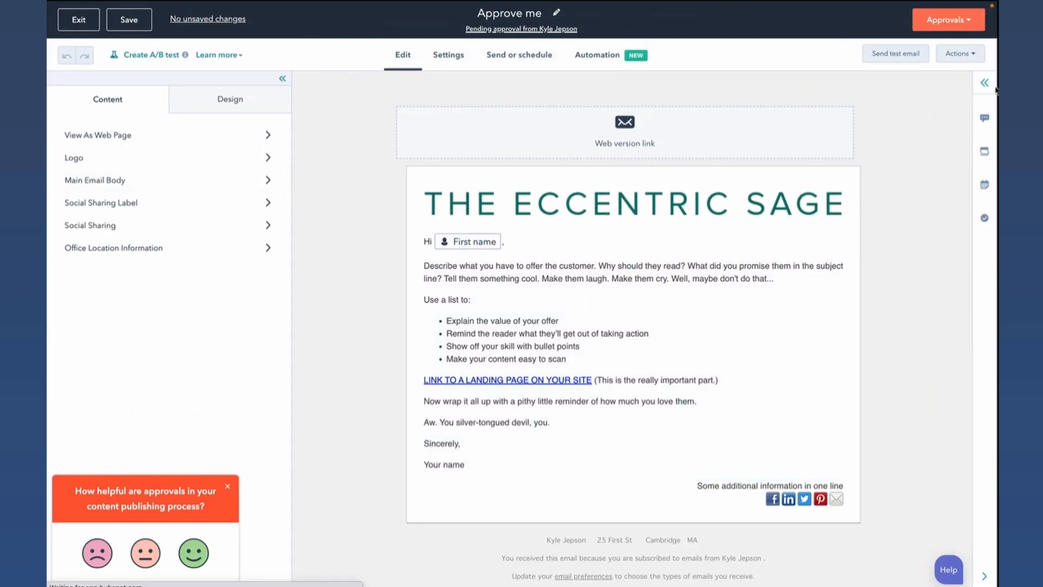
# - Reopen the email's comments and check which approval options are available after requesting changes
pyautogui.click(985, 86)
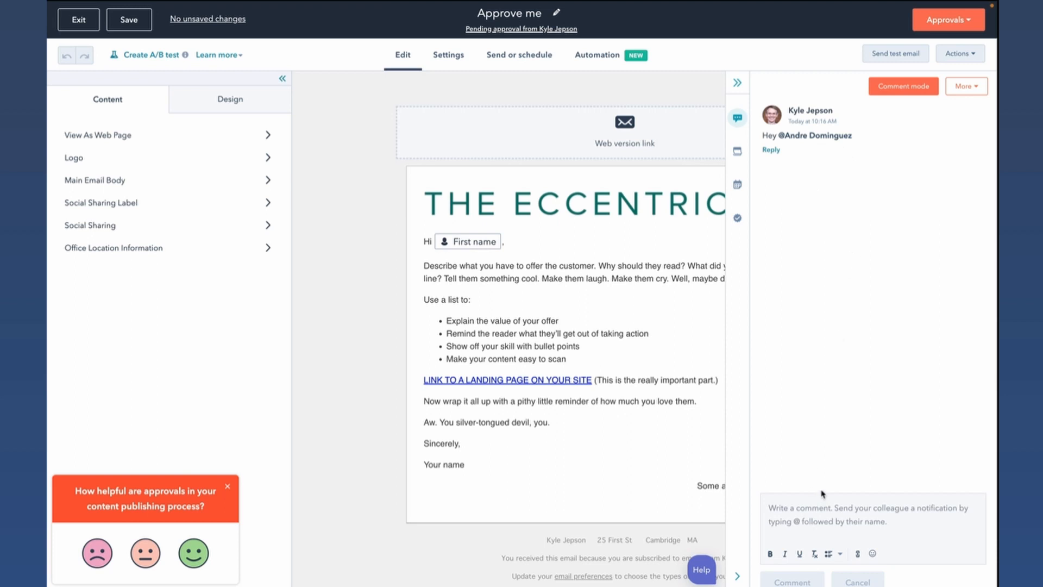
pyautogui.click(948, 20)
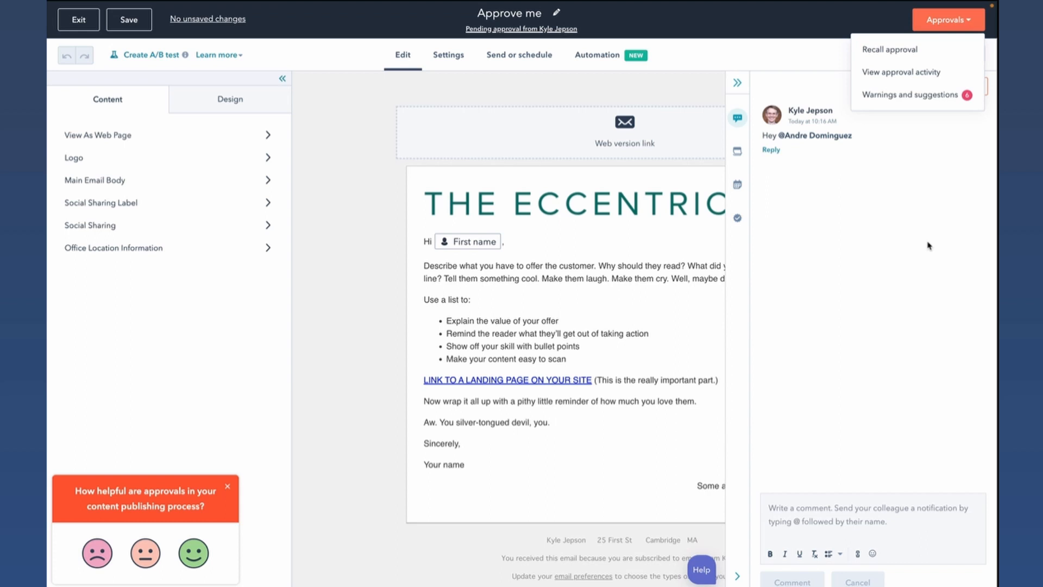
pyautogui.click(920, 165)
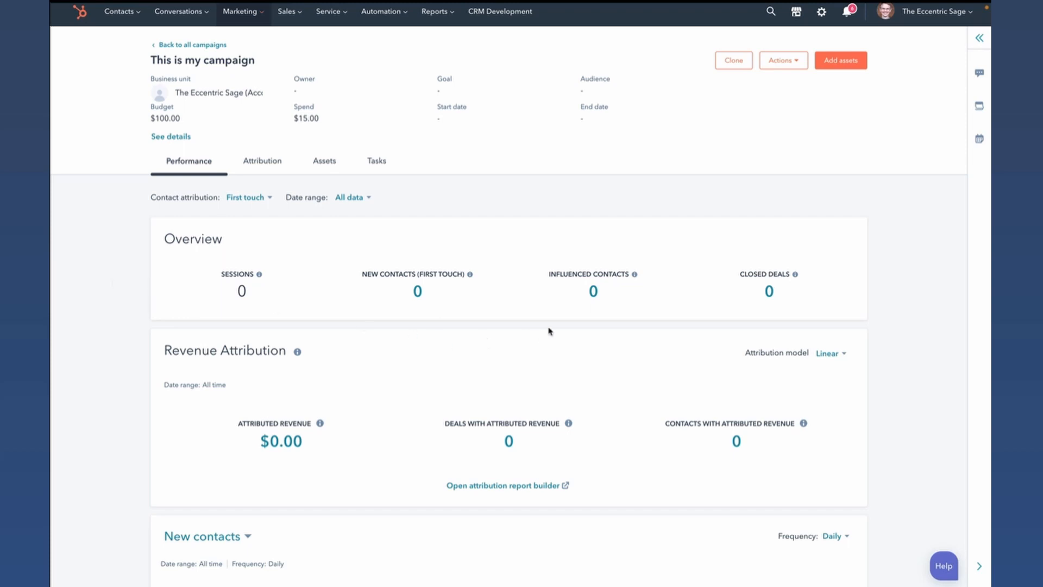
# - Switch the campaign's New contacts chart to Influenced contacts and look at its frequency options, leaving the frequency at Daily
pyautogui.scroll(-5, 510, 331)
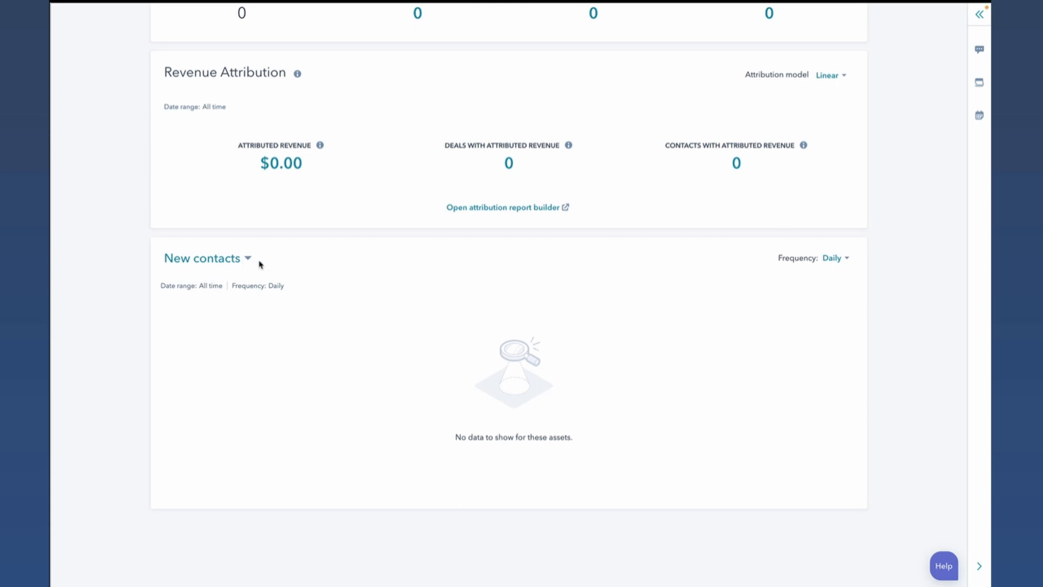
pyautogui.click(223, 258)
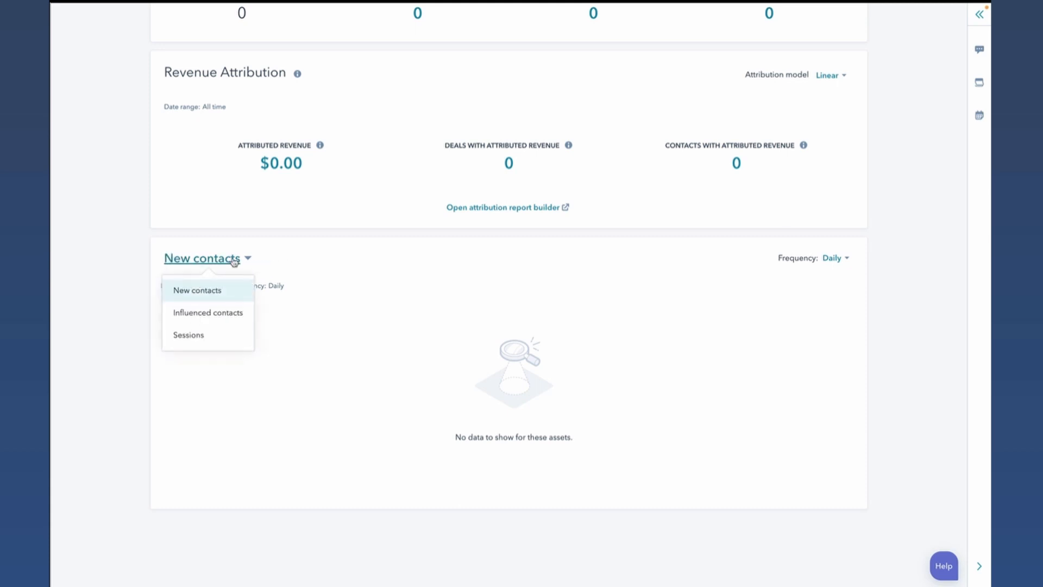
pyautogui.click(222, 318)
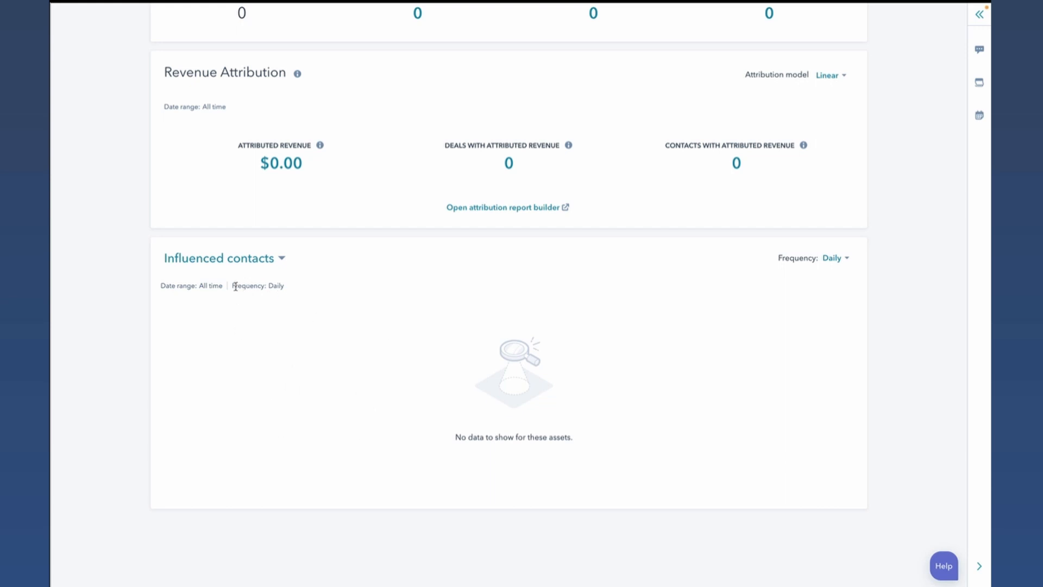
pyautogui.moveTo(236, 287); pyautogui.dragTo(303, 291)
pyautogui.click(304, 292)
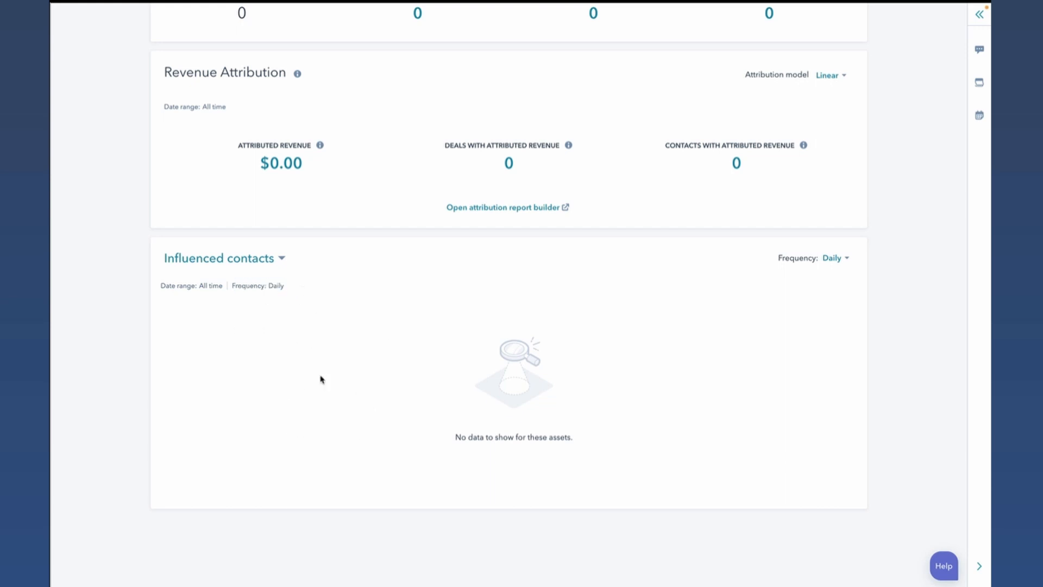
pyautogui.click(831, 258)
pyautogui.click(832, 260)
pyautogui.scroll(5, 391, 389)
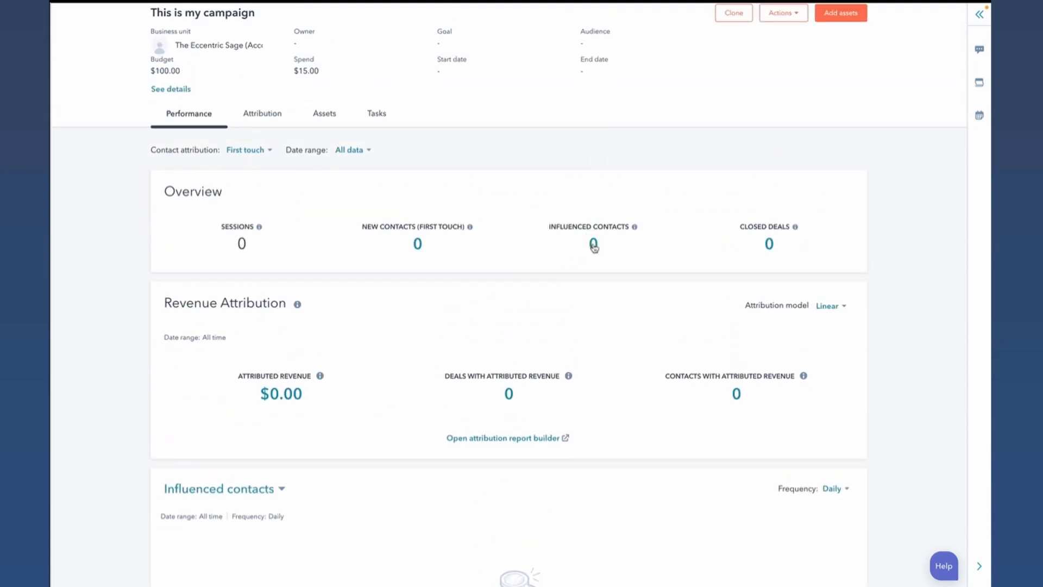
# - Add the campaign's influenced contacts from the overview report to a new list named "Testing 12345"
pyautogui.click(594, 246)
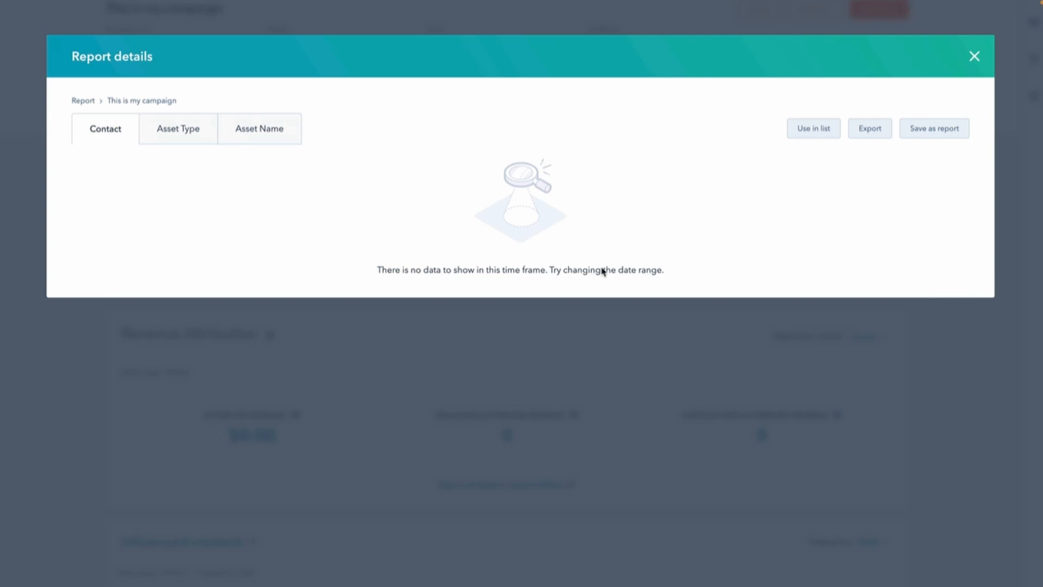
pyautogui.click(818, 141)
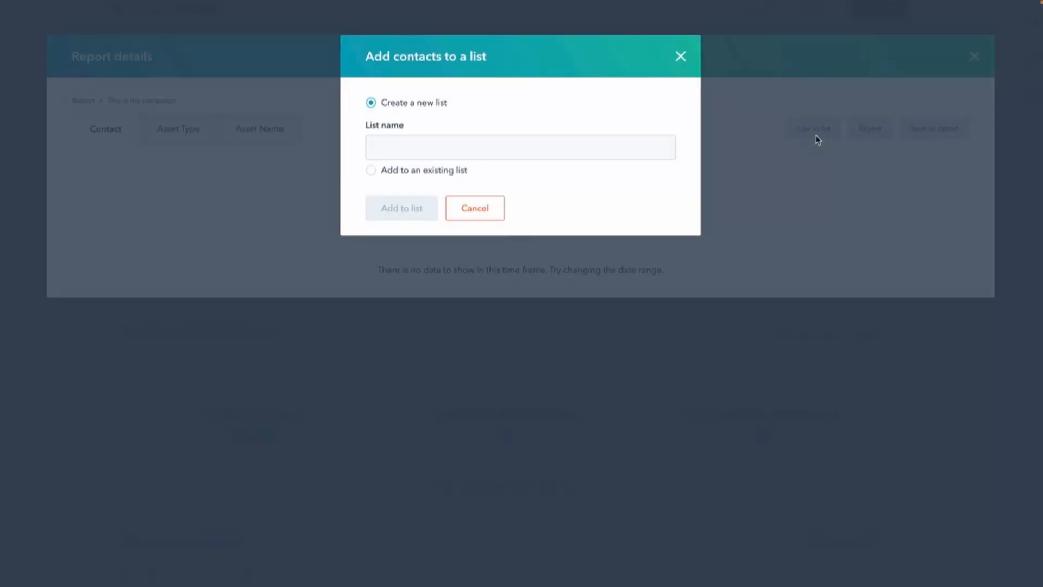
pyautogui.click(375, 170)
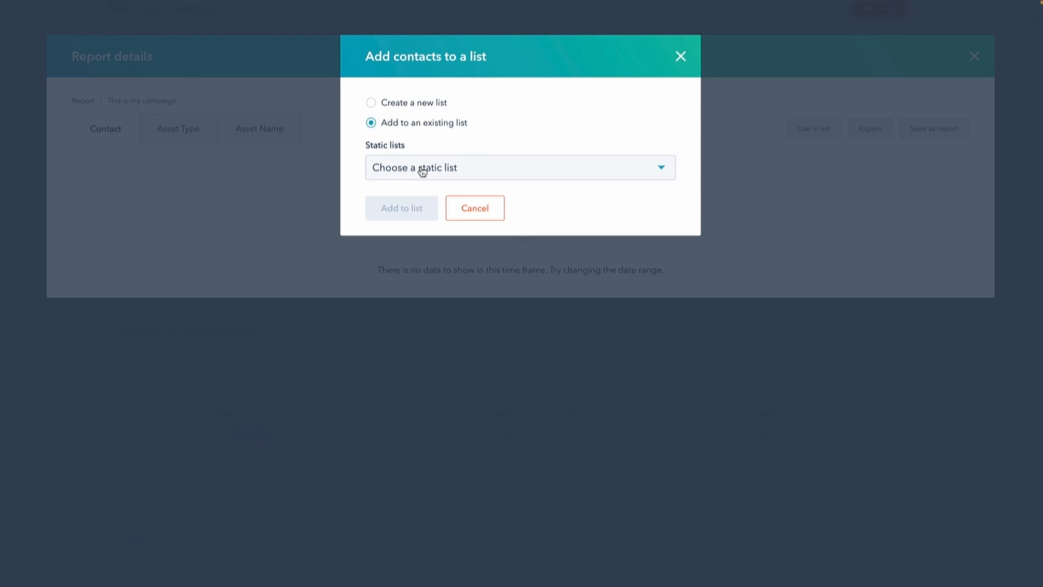
pyautogui.click(371, 102)
pyautogui.click(416, 142)
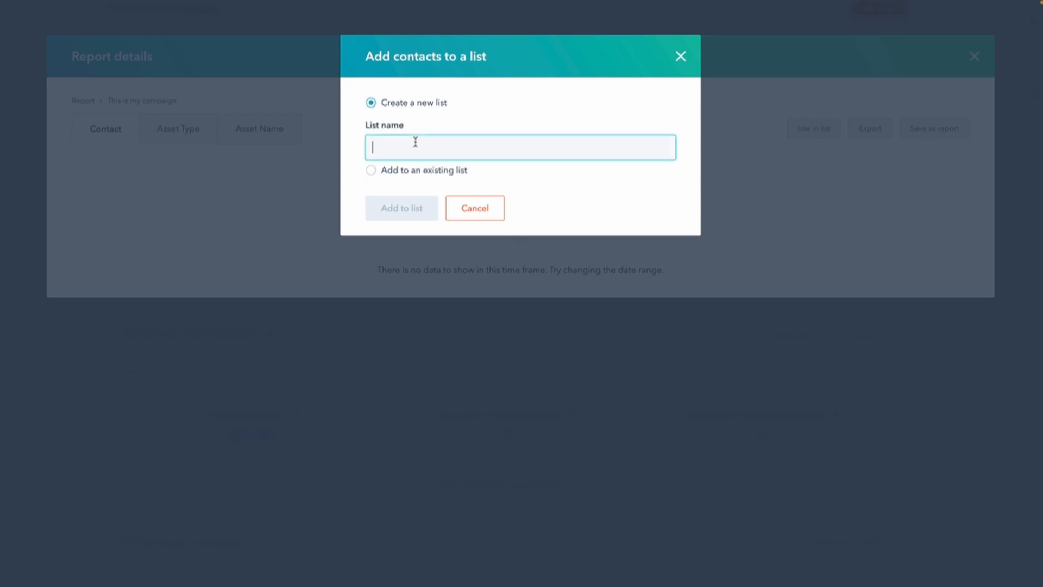
pyautogui.write('Testing 12345')
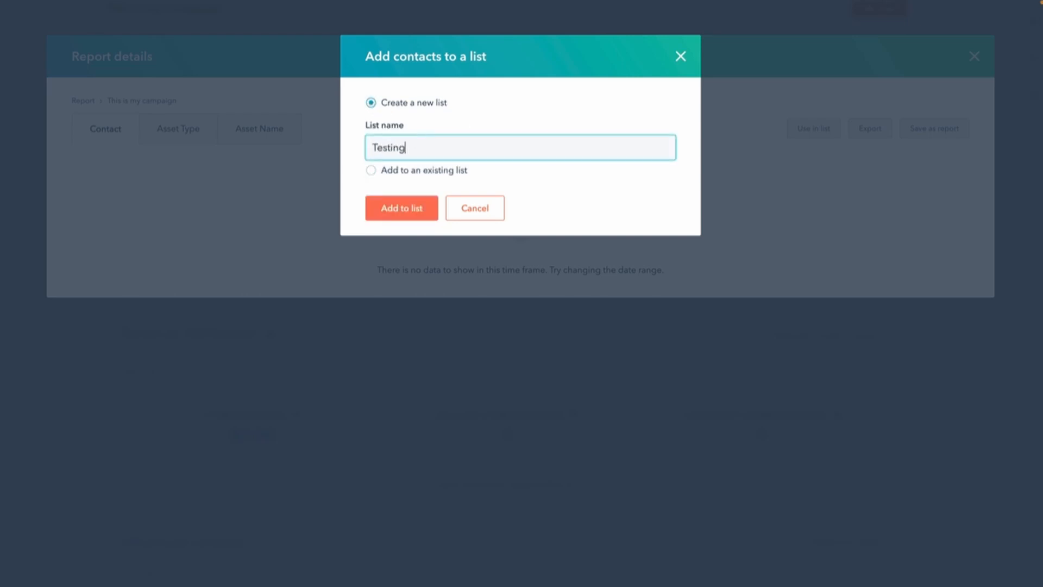
pyautogui.click(403, 212)
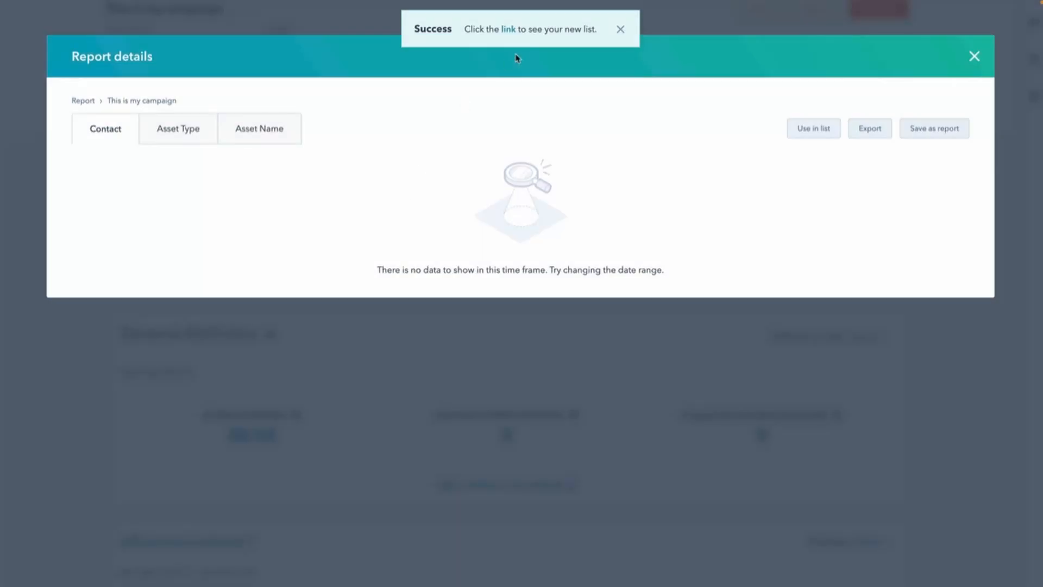
# - Open the new "Testing 12345" list and examine its Marketing Campaign Influence filter
pyautogui.click(508, 30)
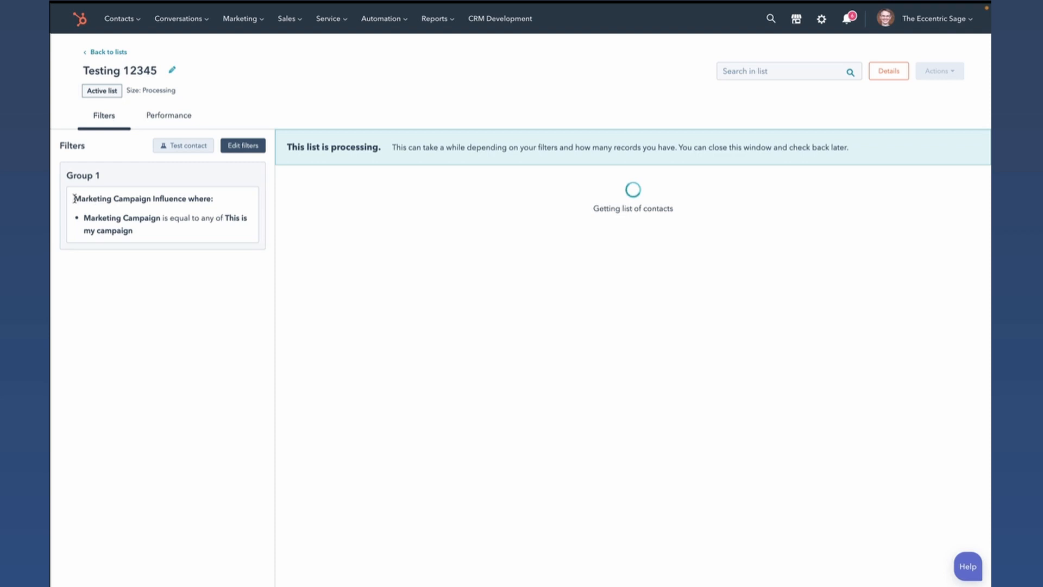
pyautogui.moveTo(73, 198); pyautogui.dragTo(208, 199)
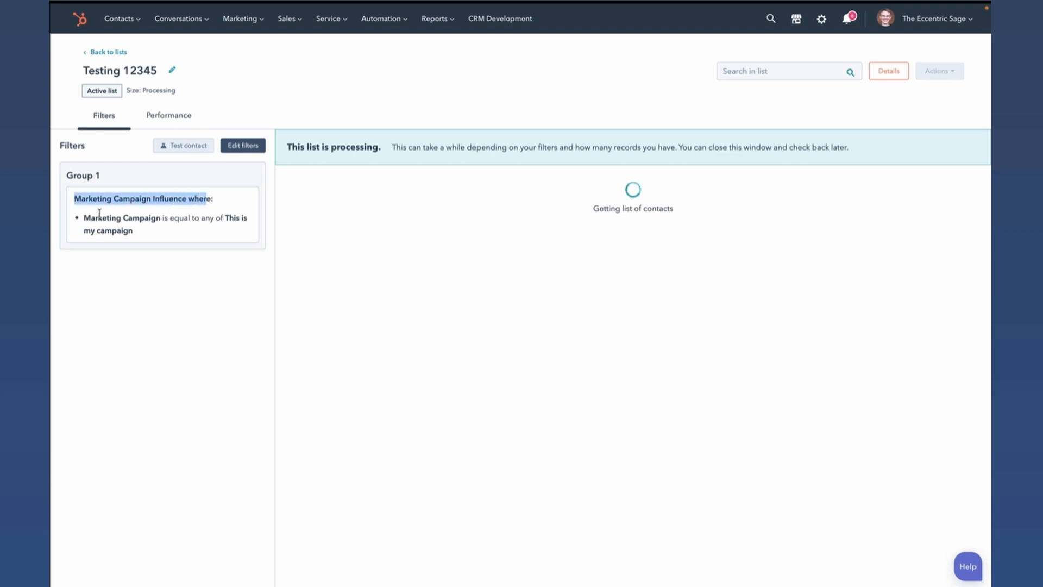
pyautogui.moveTo(84, 217); pyautogui.dragTo(201, 236)
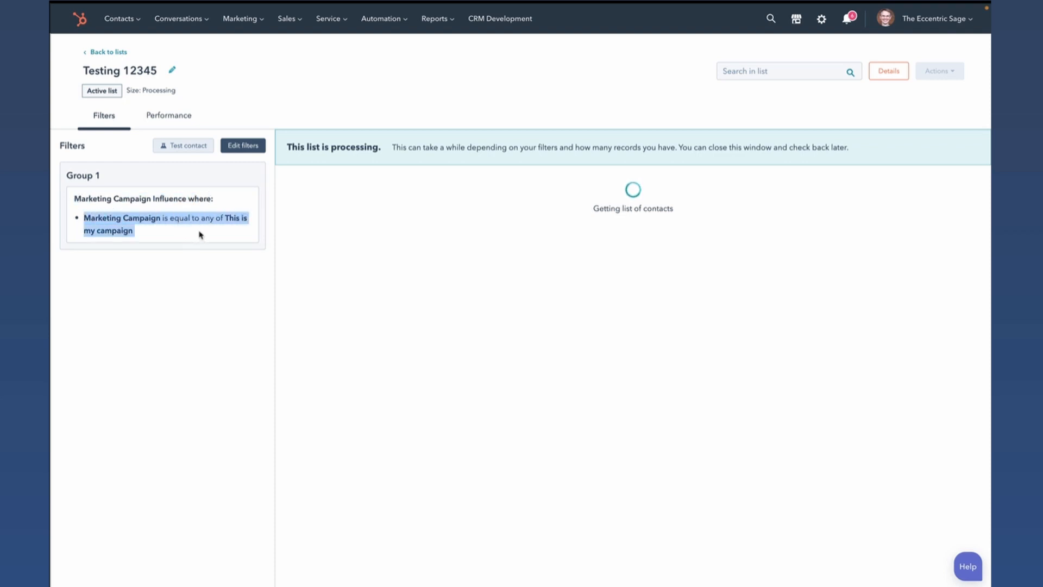
# - Return to the lists overview and start a contact-based active list named "sdfgfdsgs"
pyautogui.click(106, 53)
pyautogui.click(953, 52)
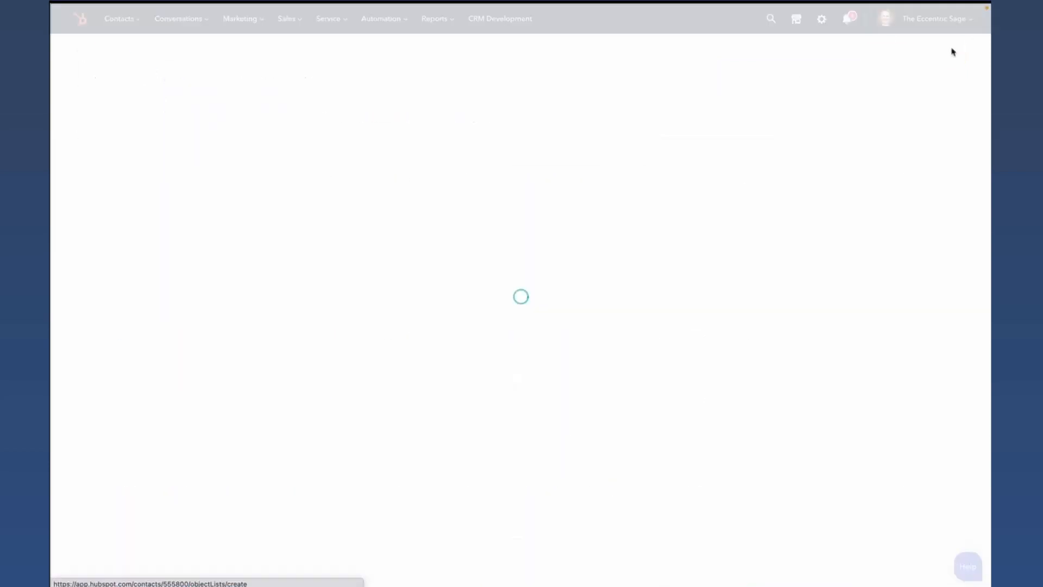
pyautogui.click(486, 140)
pyautogui.write('sdfgfdsgs')
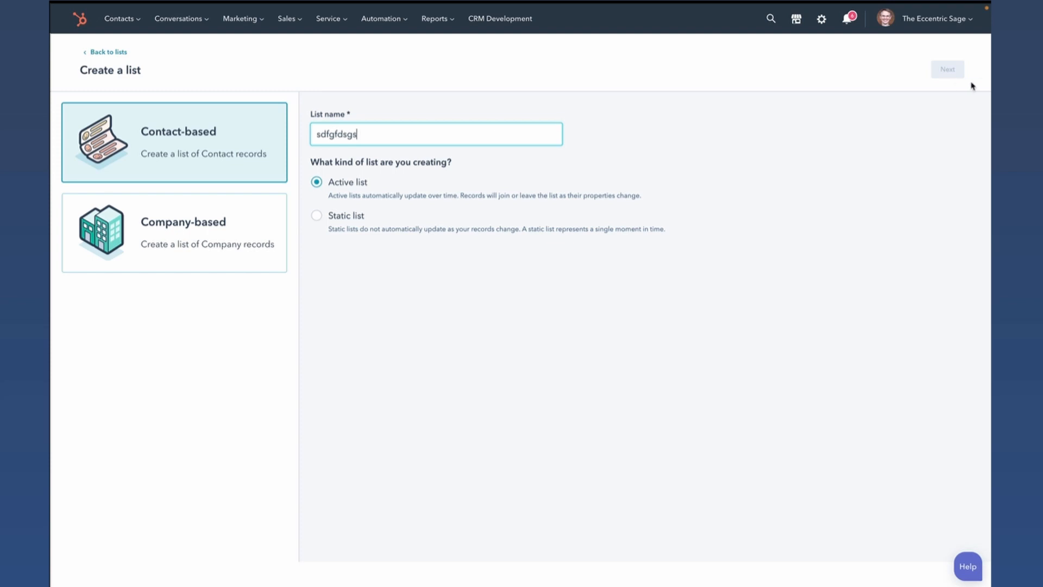
pyautogui.click(949, 69)
# - Add a Marketing Campaign filter from the Marketing campaigns category and check its operators, leaving it at "is equal to any of"
pyautogui.click(165, 194)
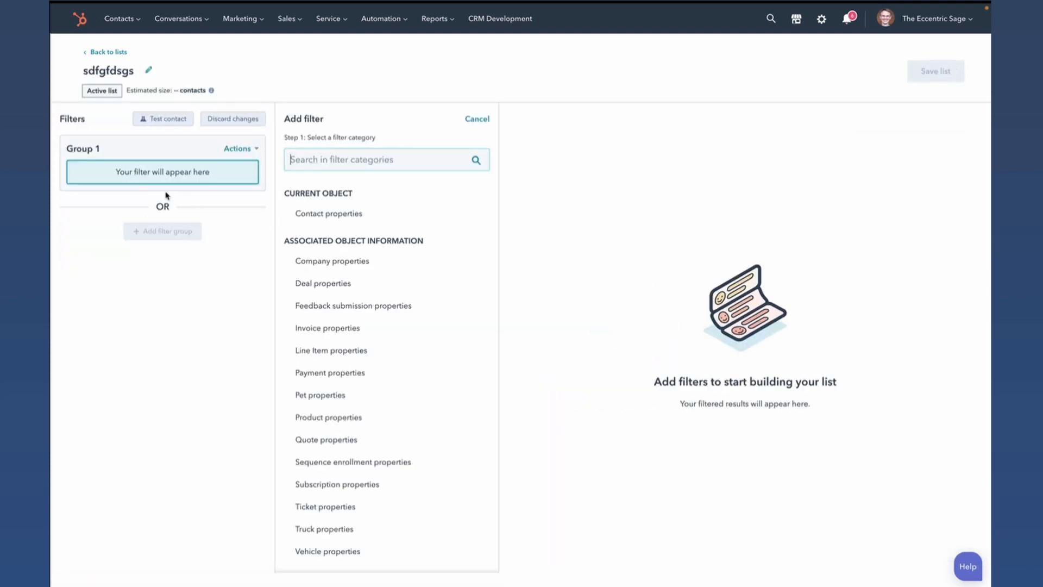
pyautogui.write('campa')
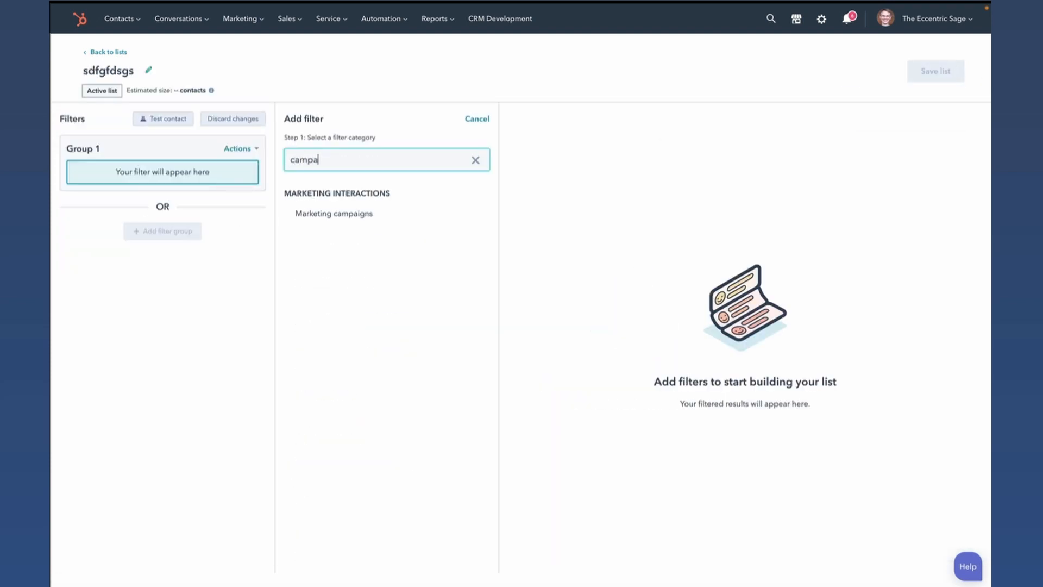
pyautogui.click(361, 216)
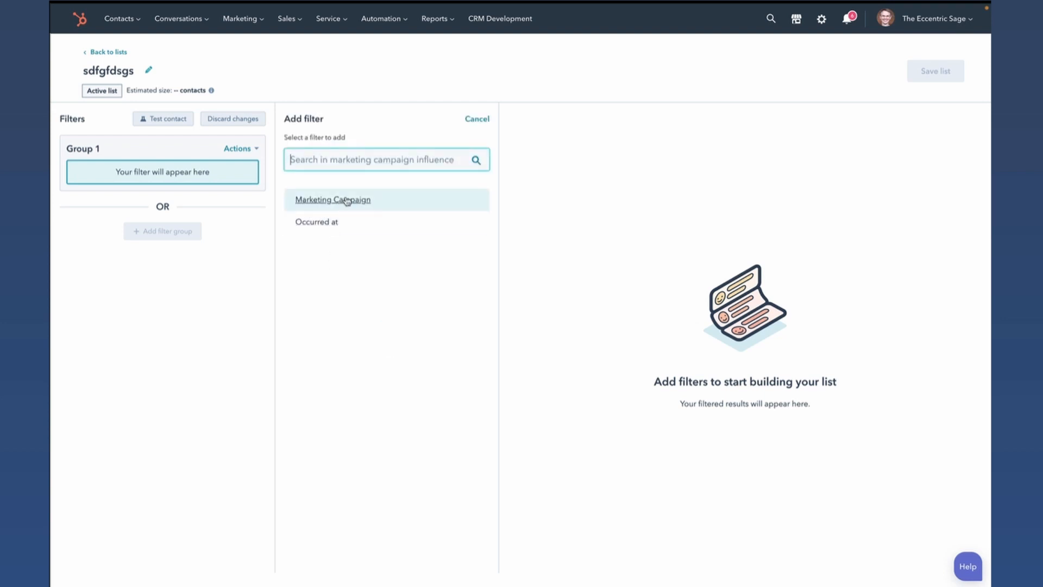
pyautogui.click(342, 201)
pyautogui.click(363, 235)
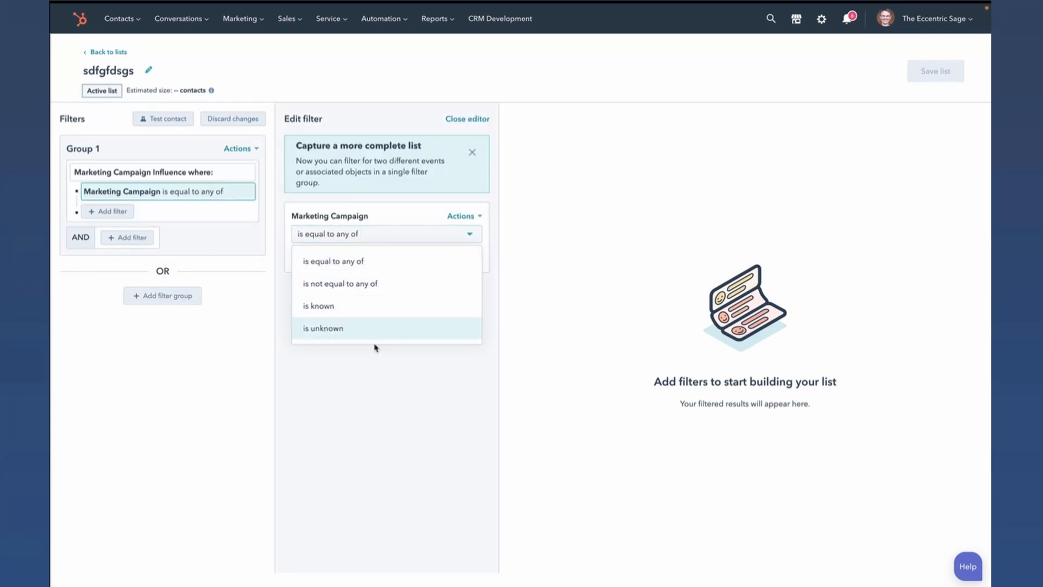
pyautogui.click(375, 367)
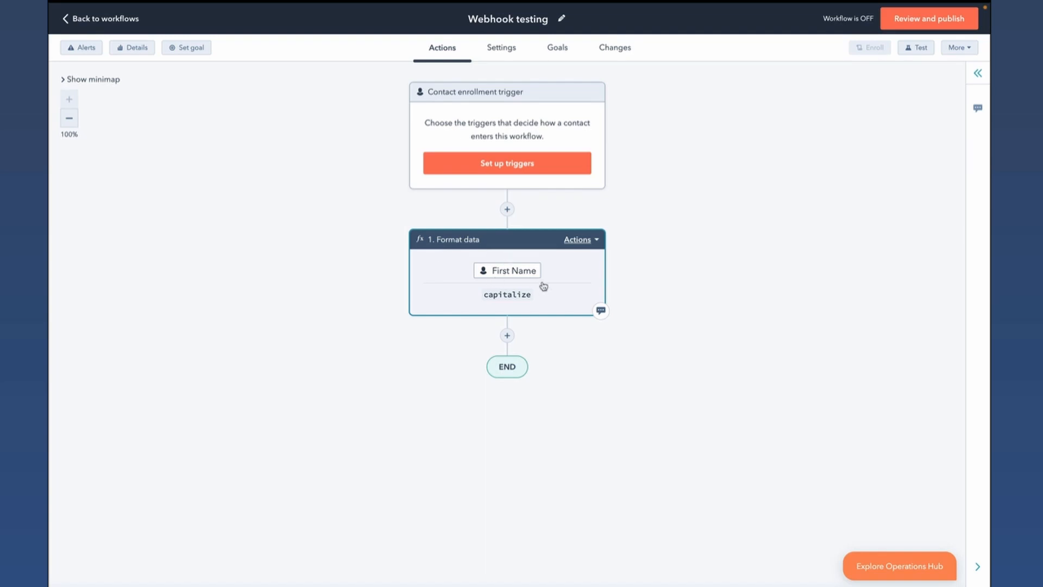
# - Add a Send a webhook action after the Format data action, using the POST method and a customized request body
pyautogui.click(507, 335)
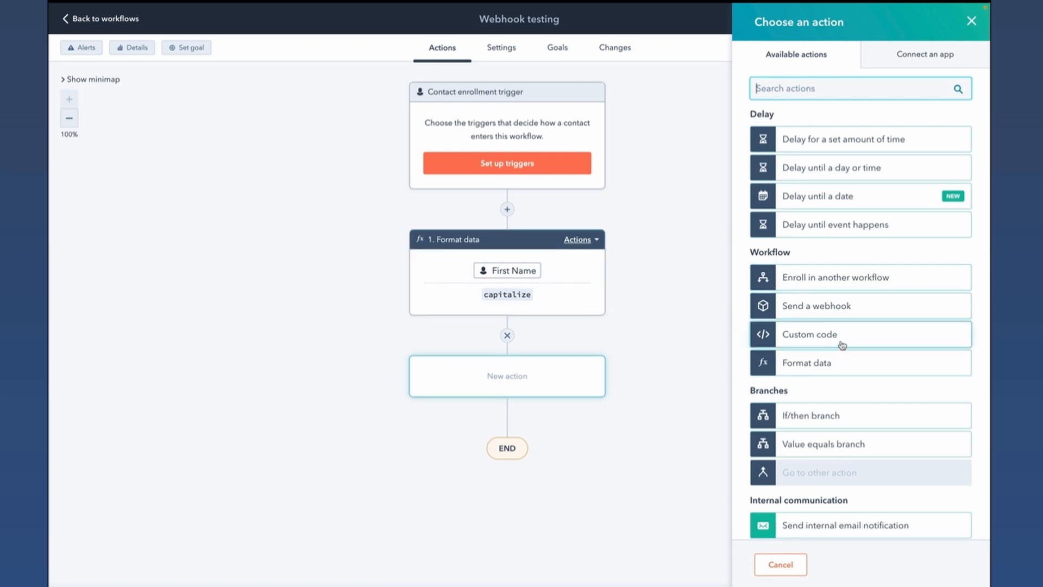
pyautogui.click(868, 311)
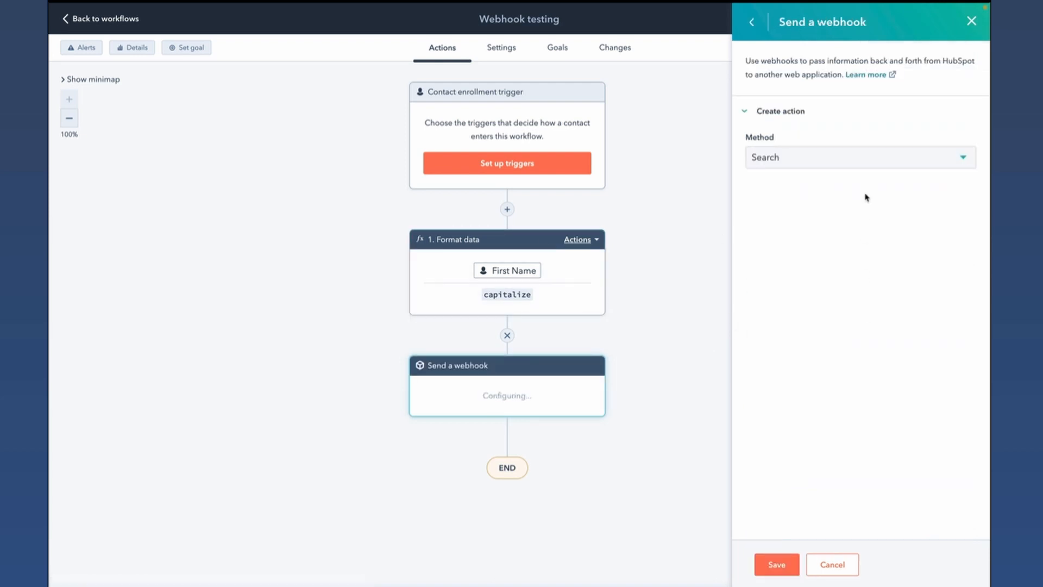
pyautogui.click(886, 158)
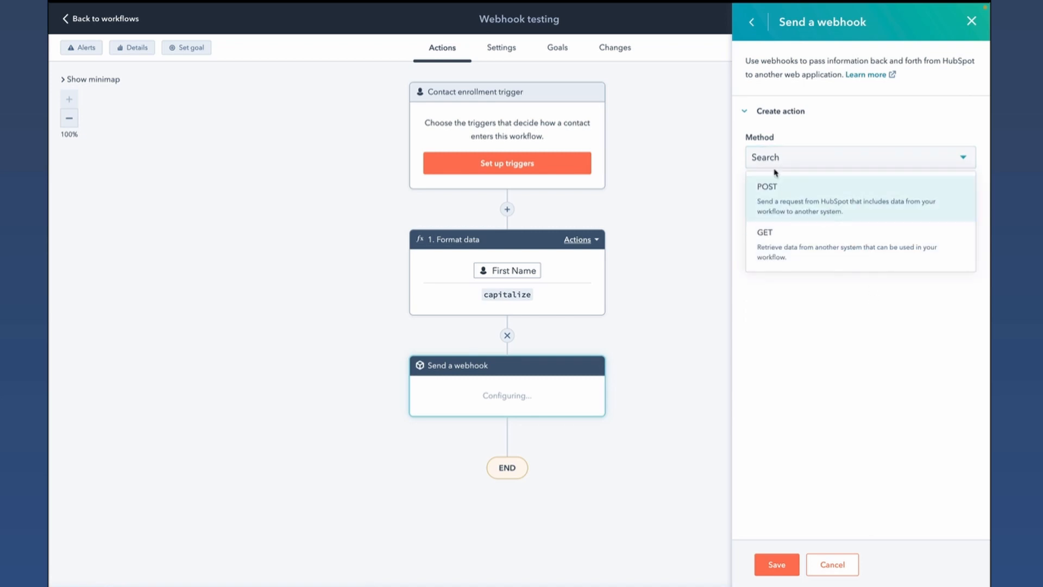
pyautogui.click(825, 209)
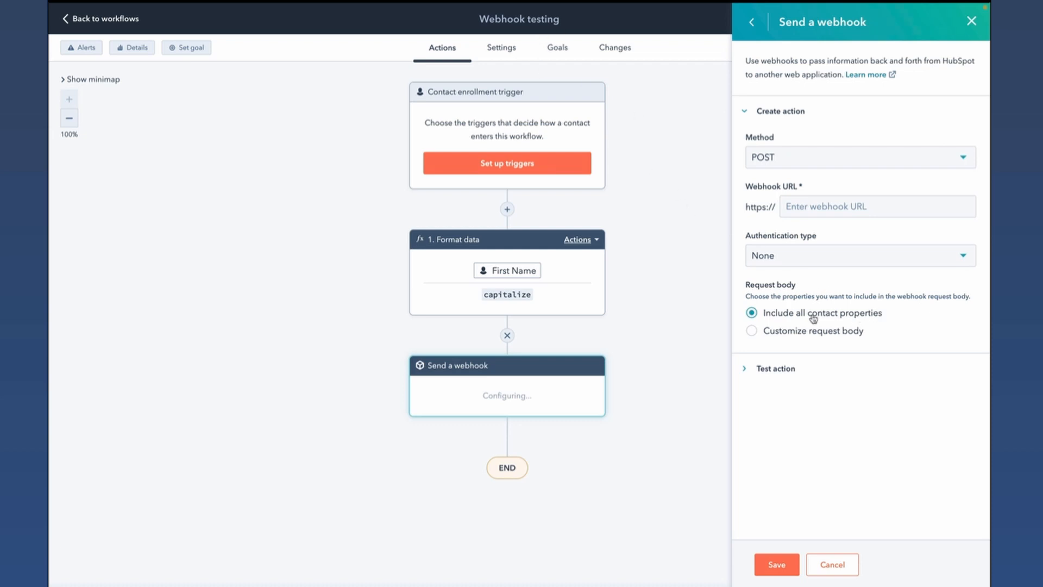
pyautogui.click(752, 330)
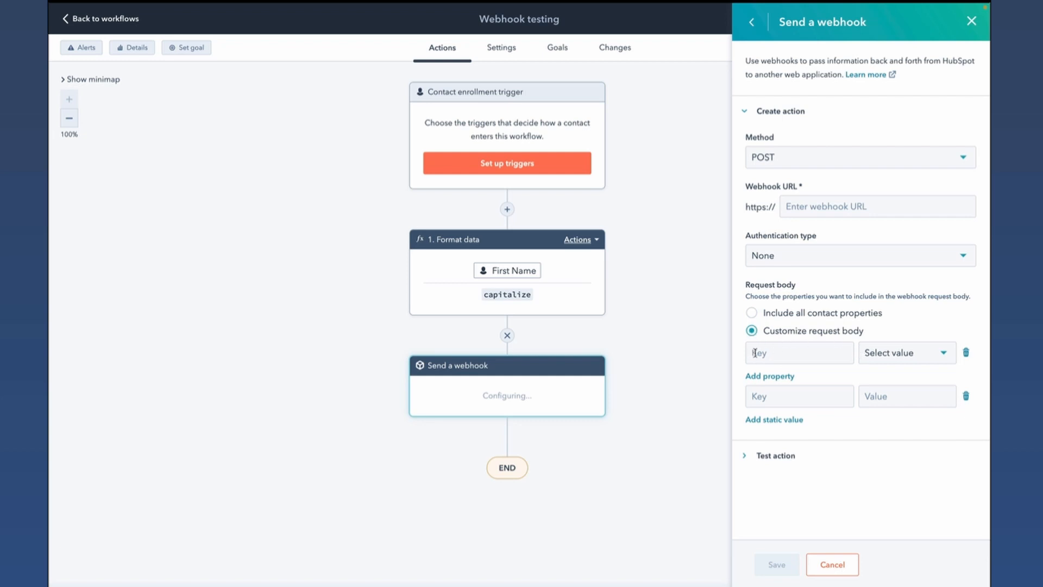
# - Look through the value sources available for the request body property, including the Format data action's outputs
pyautogui.click(938, 354)
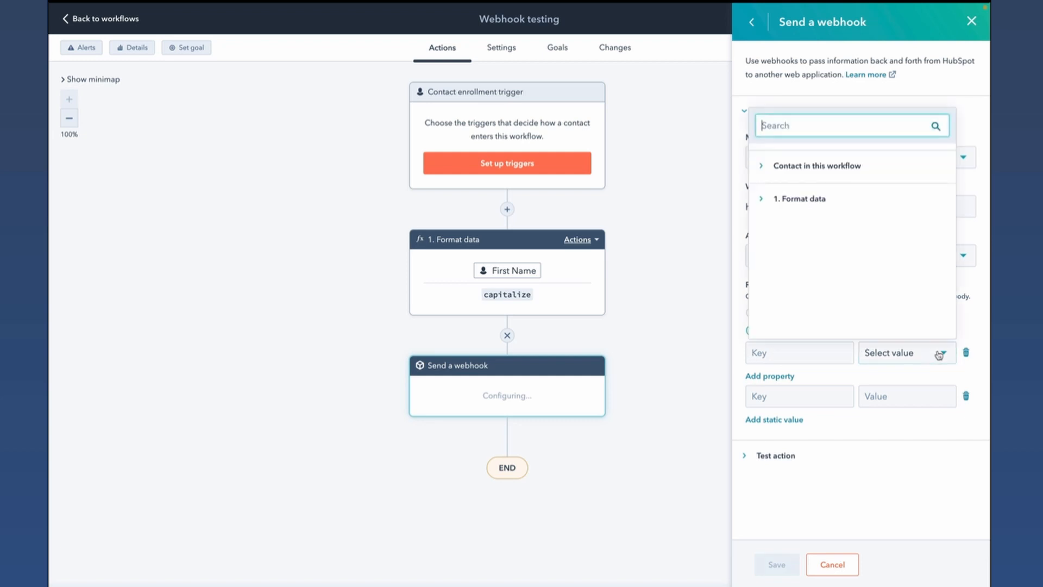
pyautogui.click(764, 162)
pyautogui.click(761, 167)
pyautogui.click(763, 200)
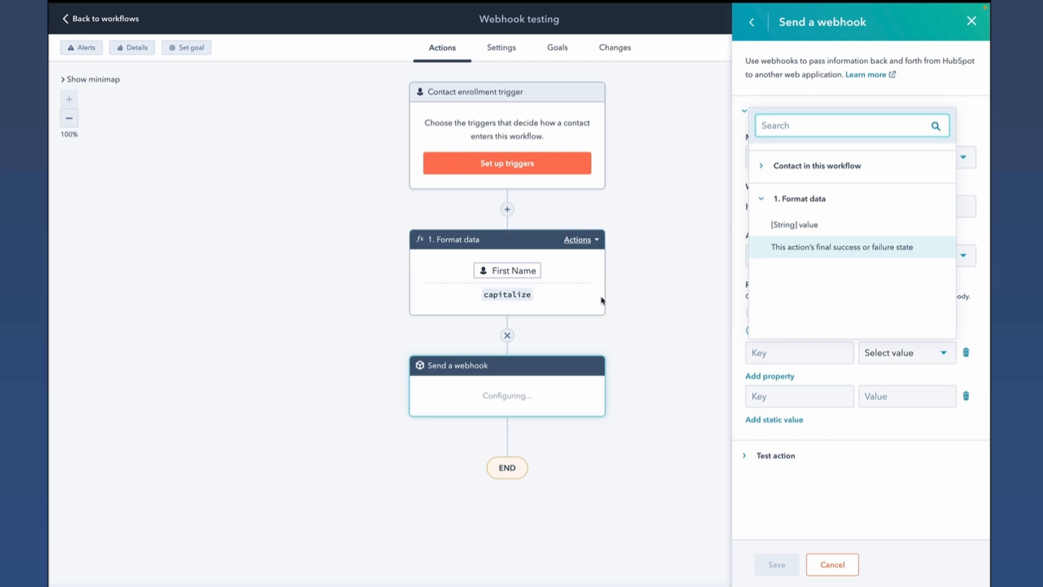
pyautogui.click(761, 201)
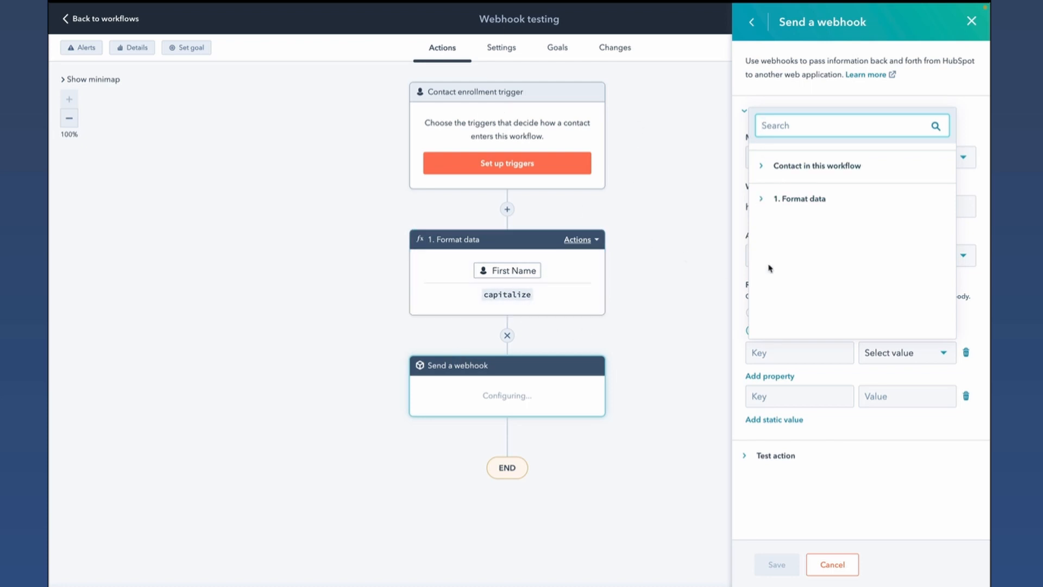
pyautogui.click(973, 337)
# - Add a second property row to the request body and map the first row's key "firstName" to the contact's First name property
pyautogui.click(777, 376)
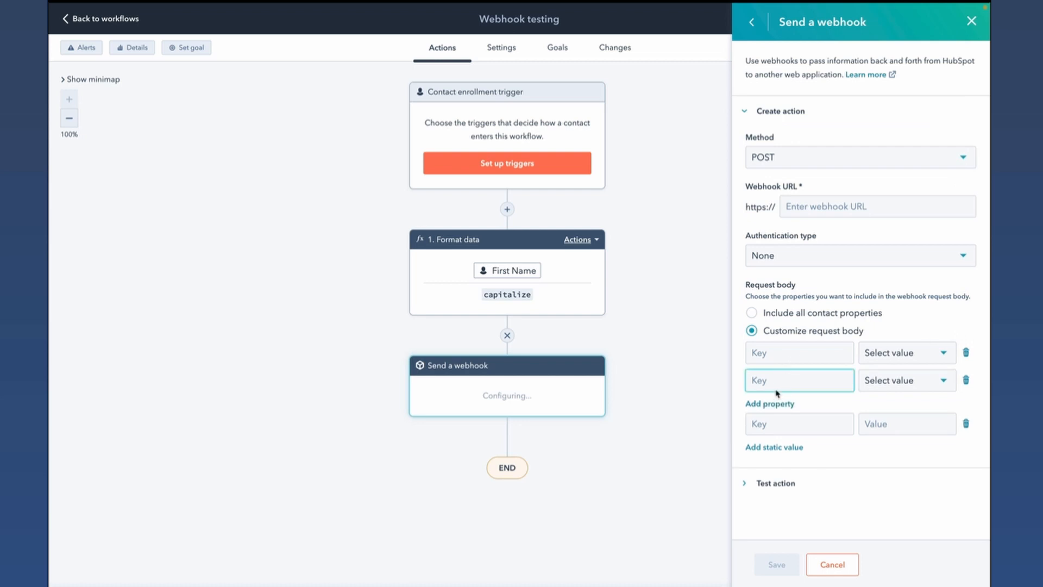
pyautogui.click(783, 351)
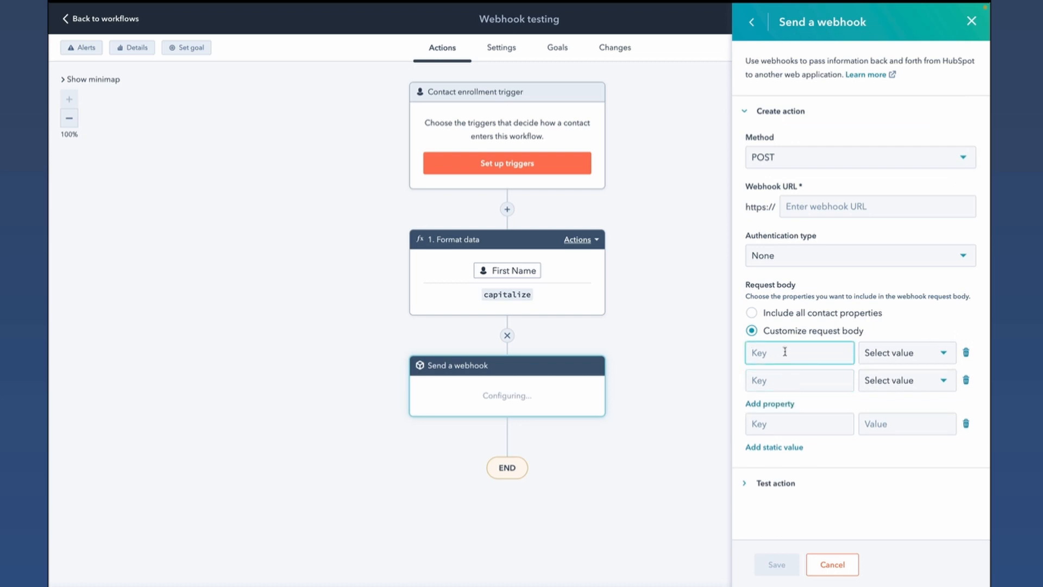
pyautogui.write('firstName')
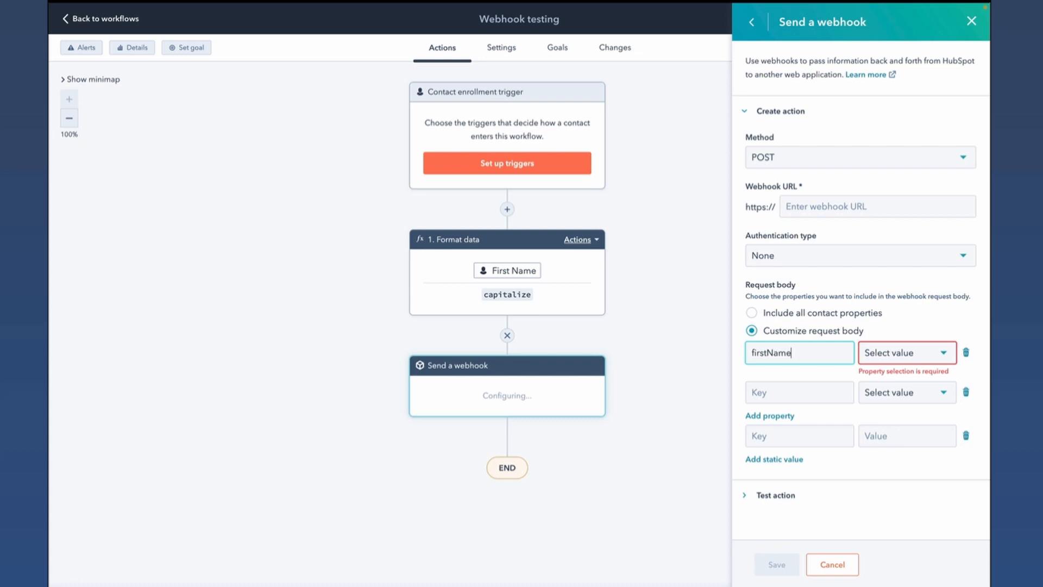
pyautogui.click(936, 357)
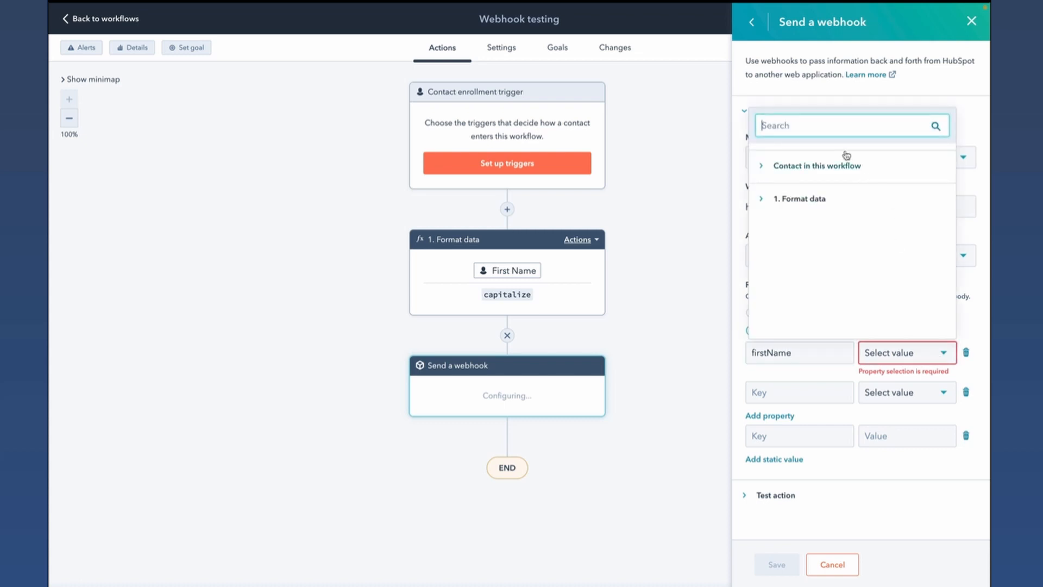
pyautogui.write('first name')
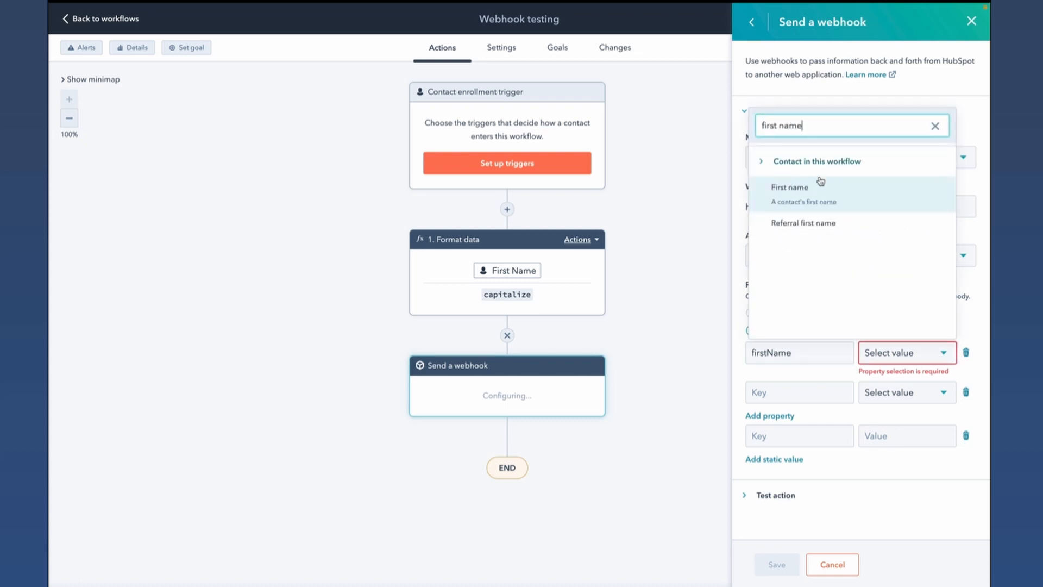
pyautogui.click(816, 196)
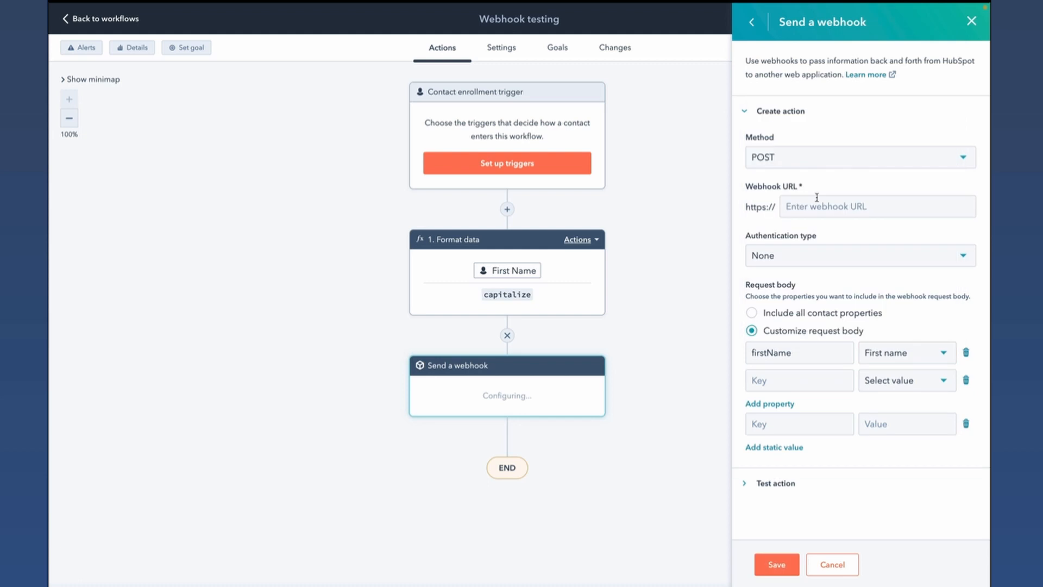
# - Set the static value "colorCode" to "red" in the request body and add another static value row
pyautogui.click(796, 424)
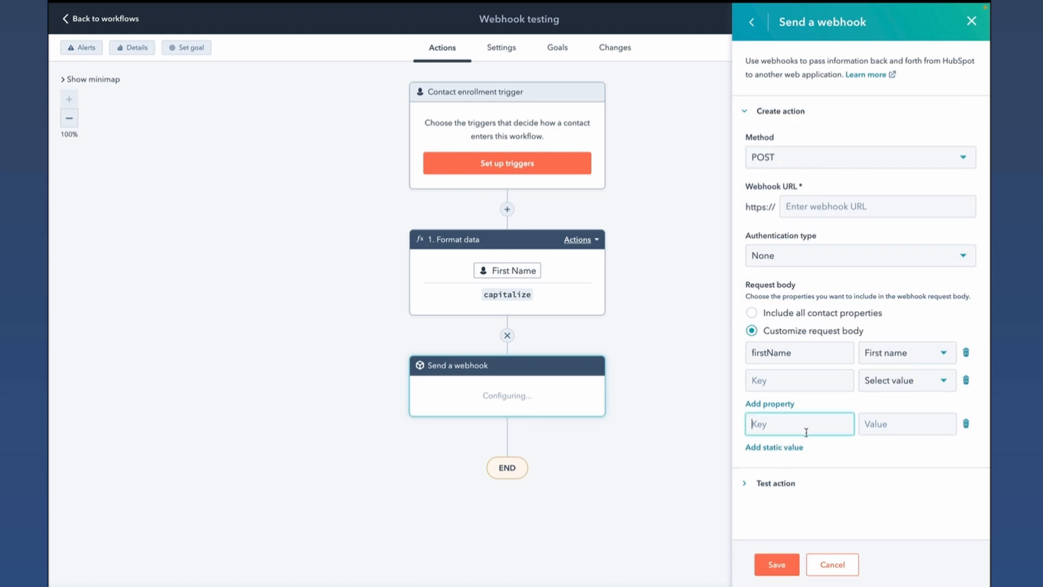
pyautogui.write('color')
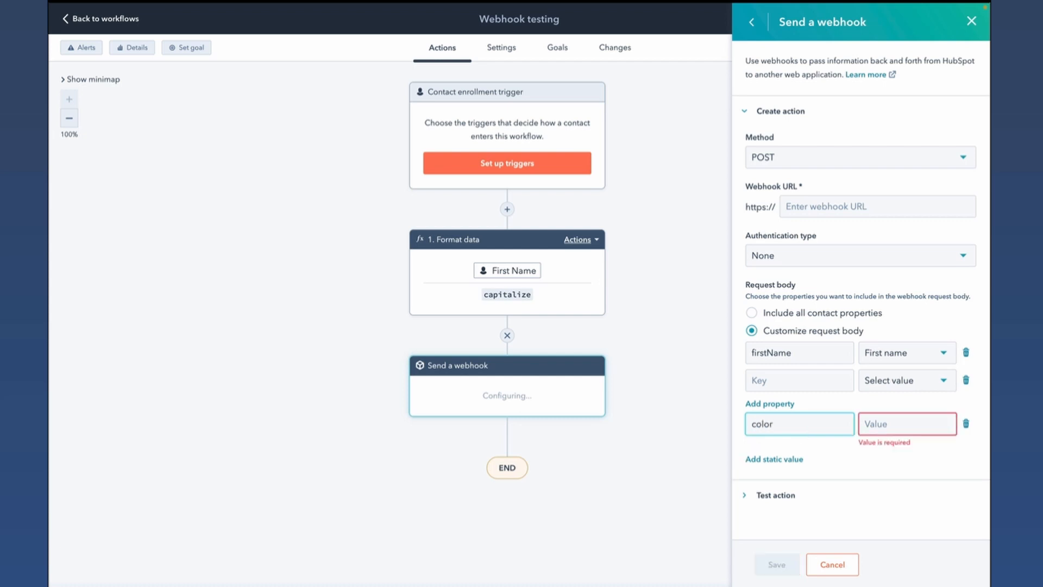
pyautogui.write('Code')
pyautogui.click(909, 425)
pyautogui.write('red')
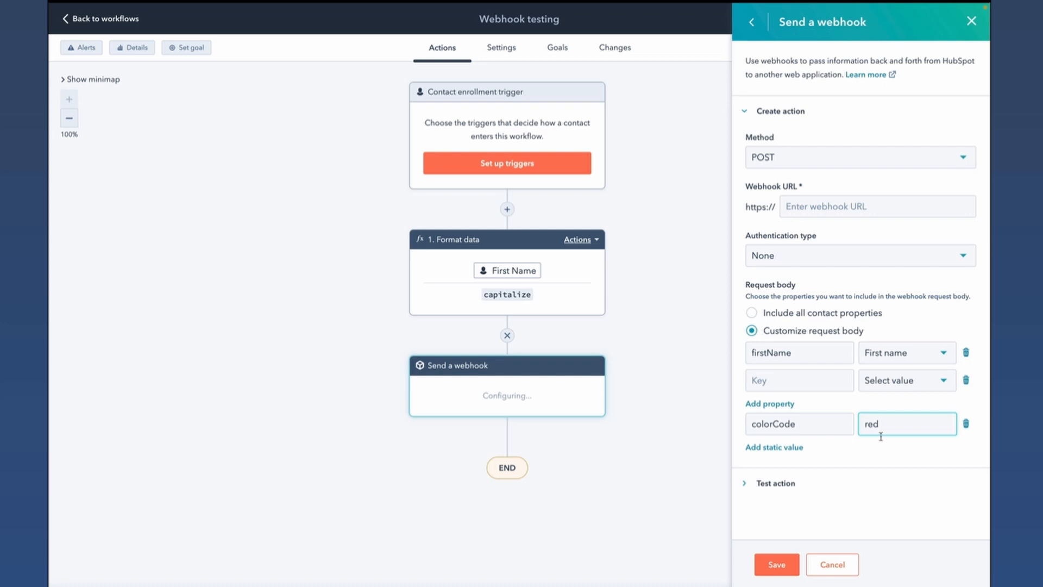
pyautogui.click(793, 448)
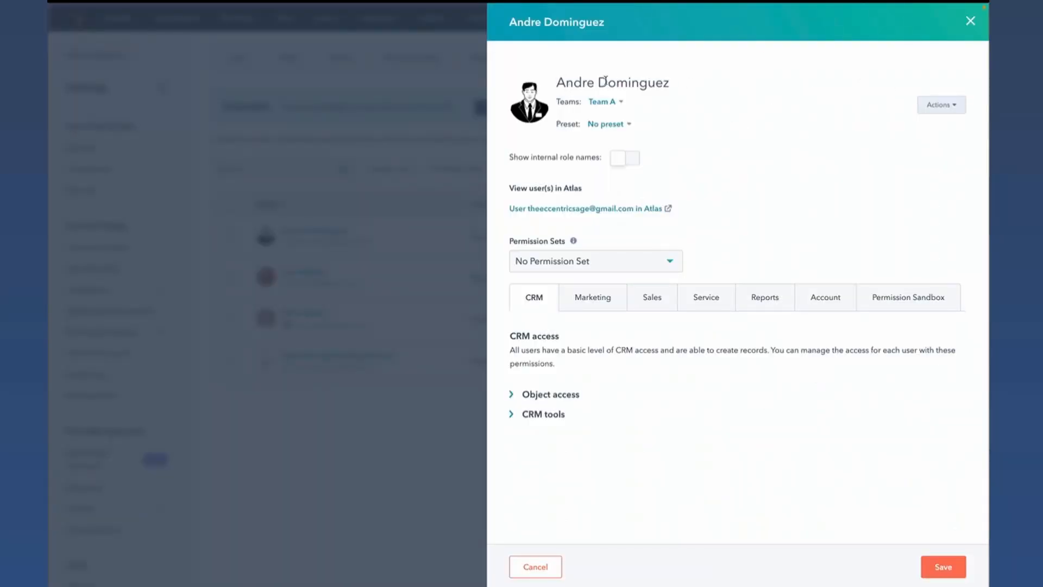
# - Expand the user's CRM object access permissions and review the view, edit and delete rights for each object, including Companies and Notes
pyautogui.click(560, 399)
pyautogui.scroll(-5, 670, 408)
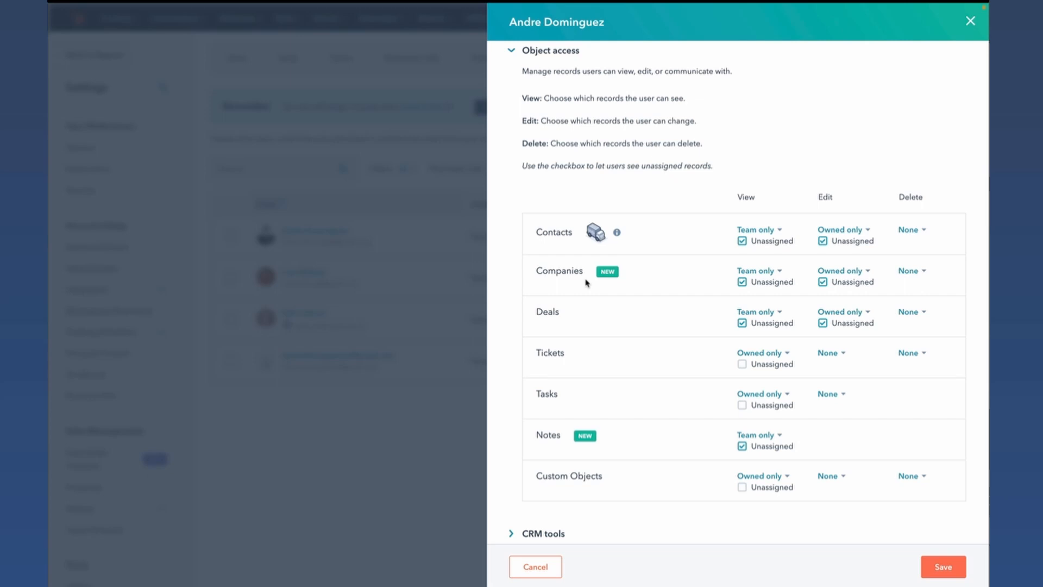
pyautogui.scroll(-2, 690, 273)
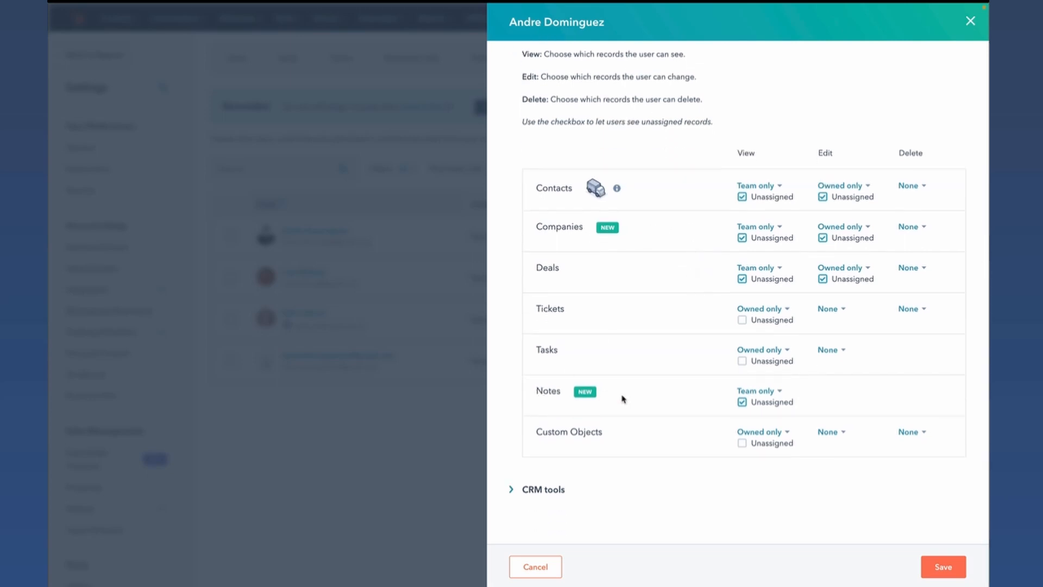
# - Check the view access options available for Notes records in the user's object permissions, keeping Team only
pyautogui.click(765, 392)
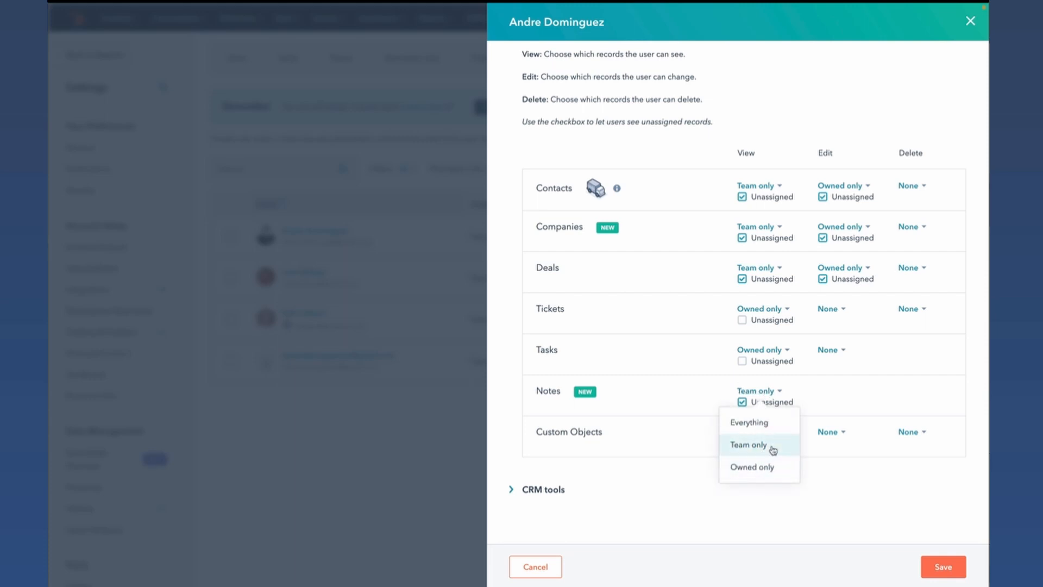
pyautogui.click(678, 407)
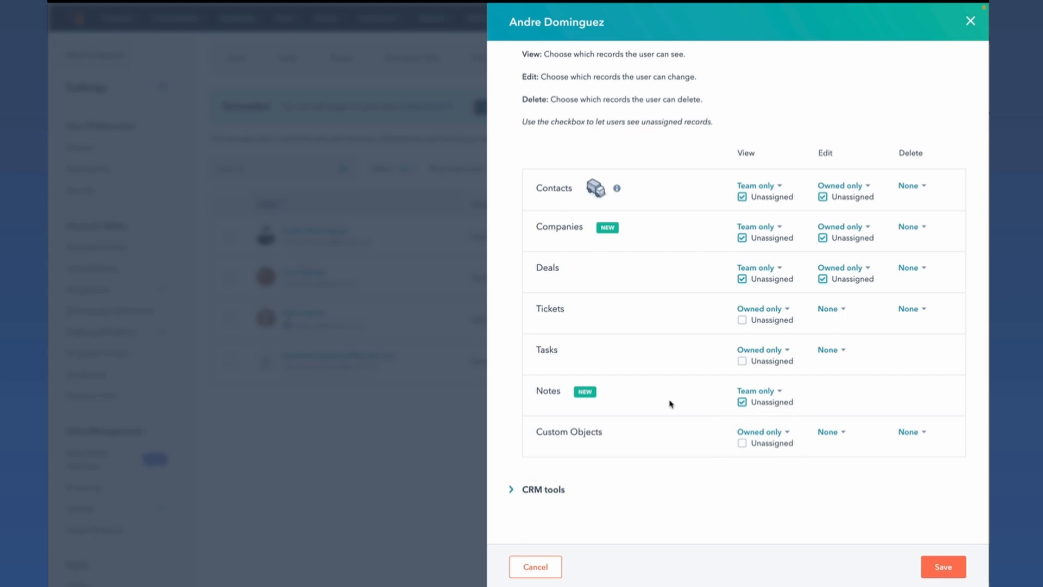
# - Review the user's Reports permissions, reading the descriptions of Data quality tools access and Reports Access
pyautogui.scroll(5, 671, 404)
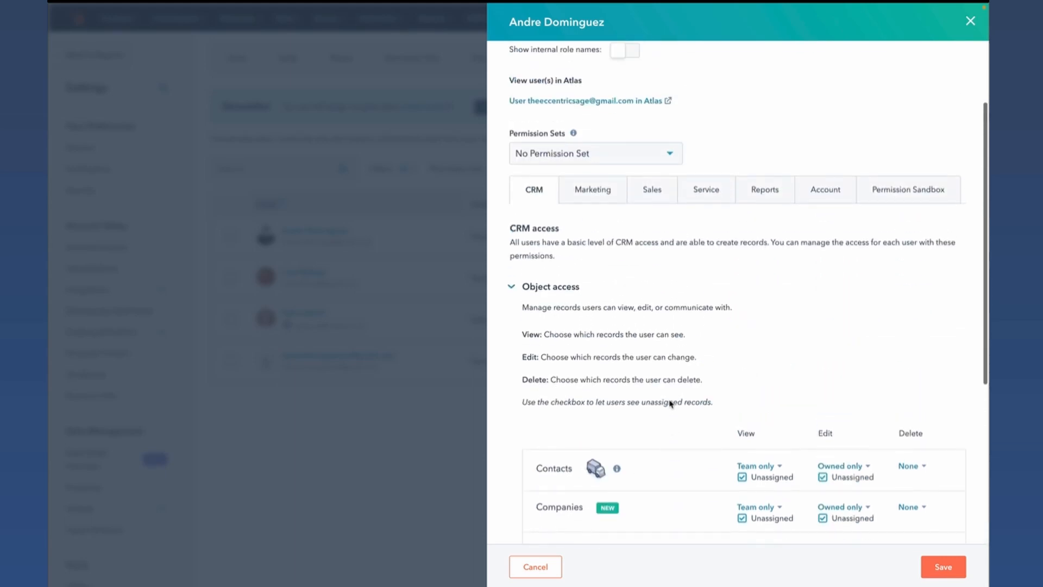
pyautogui.click(767, 199)
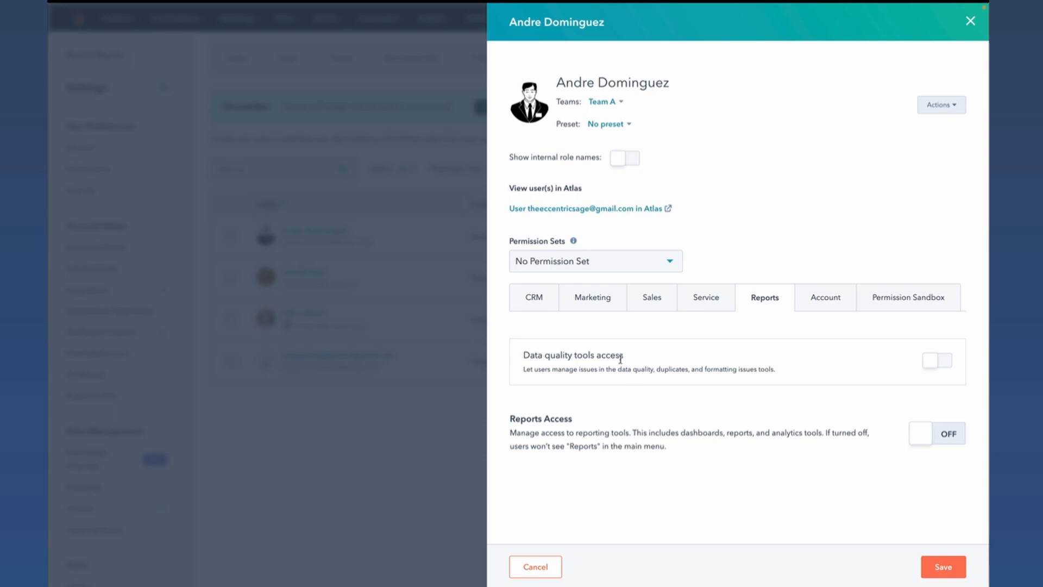
pyautogui.moveTo(529, 356); pyautogui.dragTo(628, 357)
pyautogui.click(627, 357)
pyautogui.doubleClick(668, 369)
pyautogui.tripleClick(721, 367)
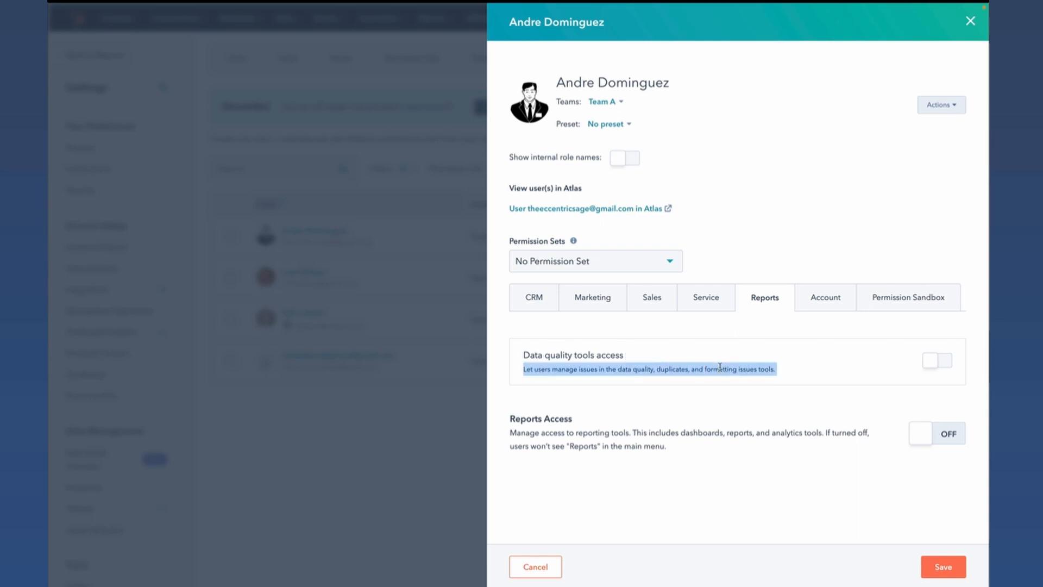
pyautogui.click(706, 357)
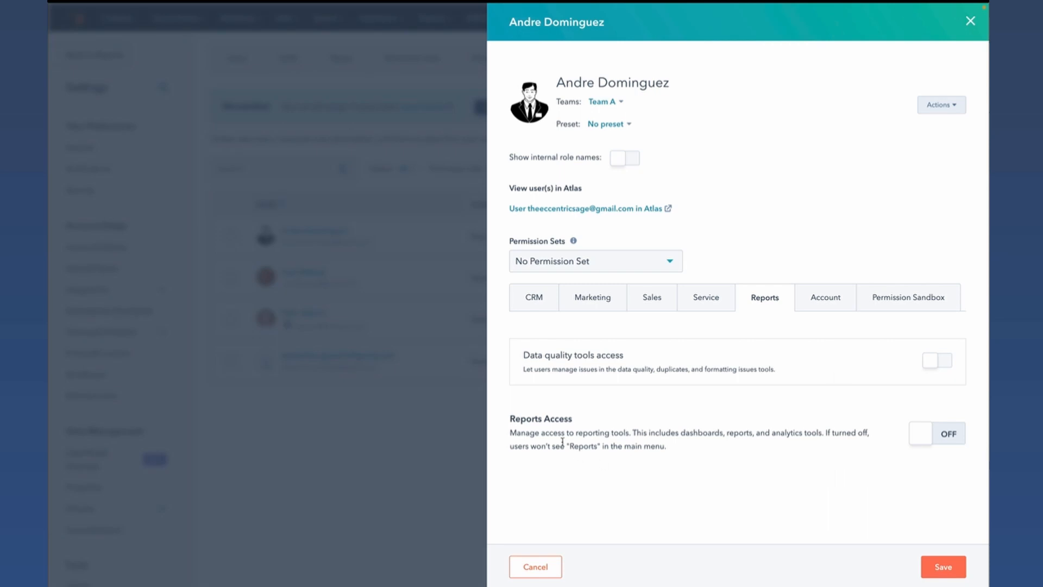
pyautogui.moveTo(606, 435); pyautogui.dragTo(677, 450)
pyautogui.click(678, 448)
# - Look through the user's Marketing permissions, expanding the Marketing tools section
pyautogui.click(598, 299)
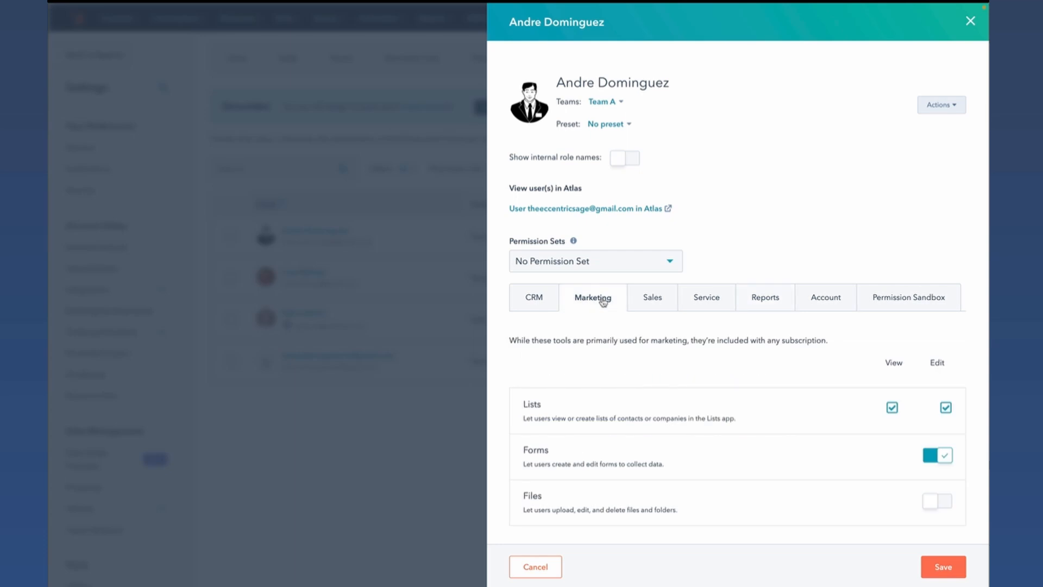
pyautogui.scroll(-1, 721, 412)
pyautogui.scroll(-4, 701, 419)
pyautogui.click(570, 475)
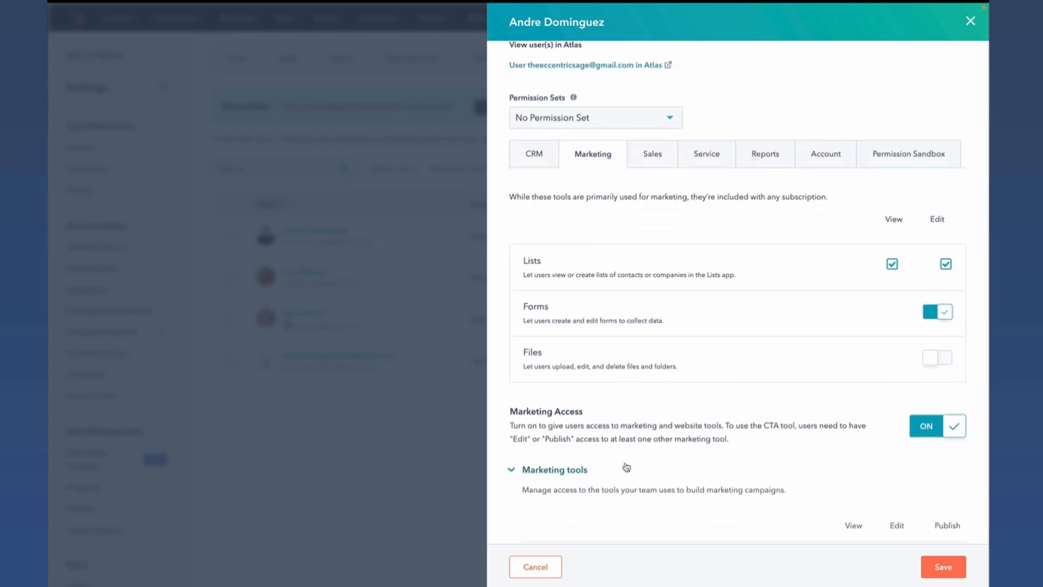
pyautogui.scroll(-3, 651, 466)
pyautogui.scroll(-3, 668, 463)
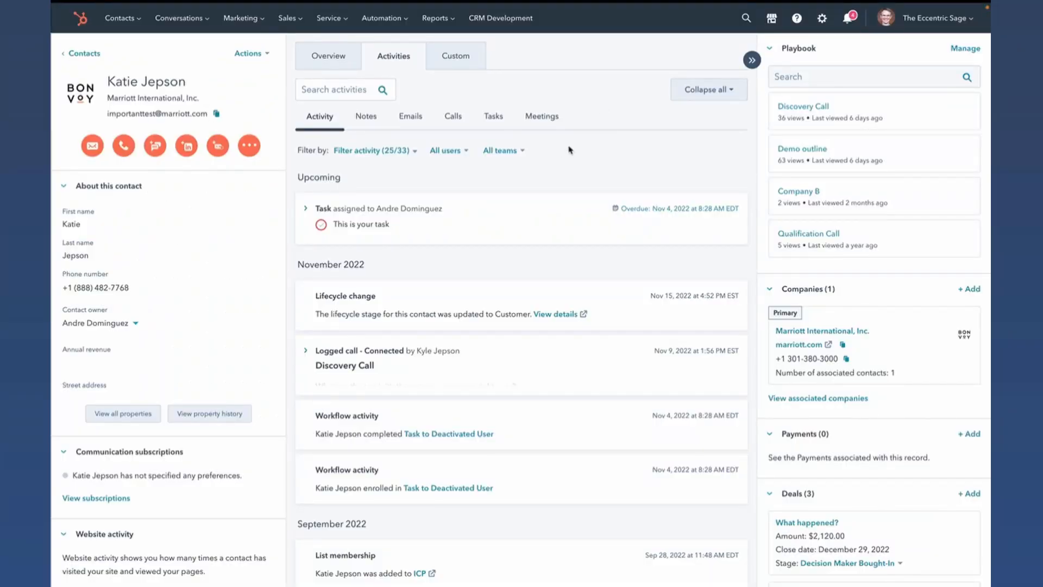
# - Open the Demo outline playbook on the contact record and choose "This is the deal's name" as the deal for the demo date question
pyautogui.click(813, 155)
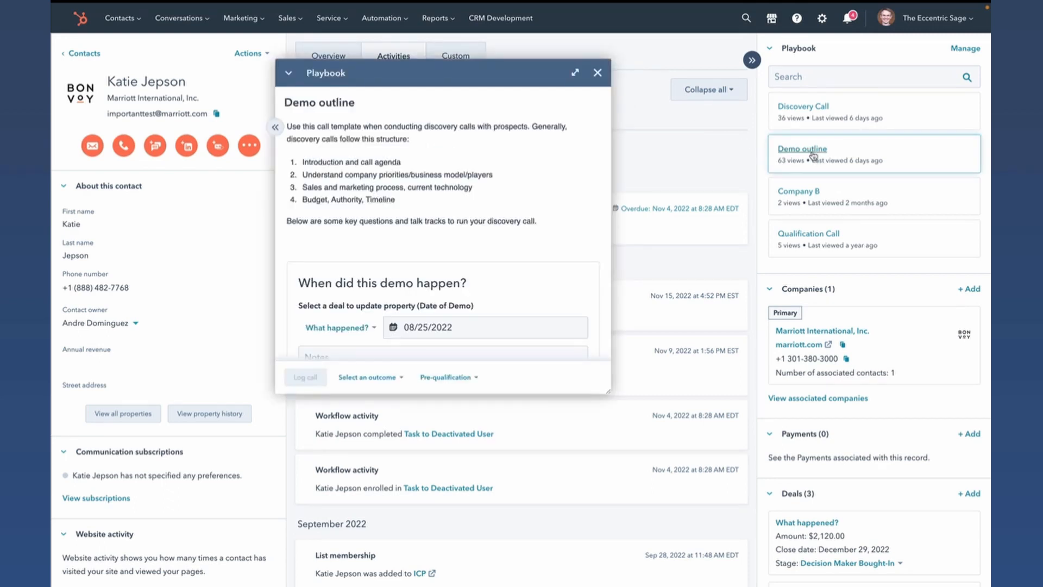
pyautogui.scroll(-2, 469, 263)
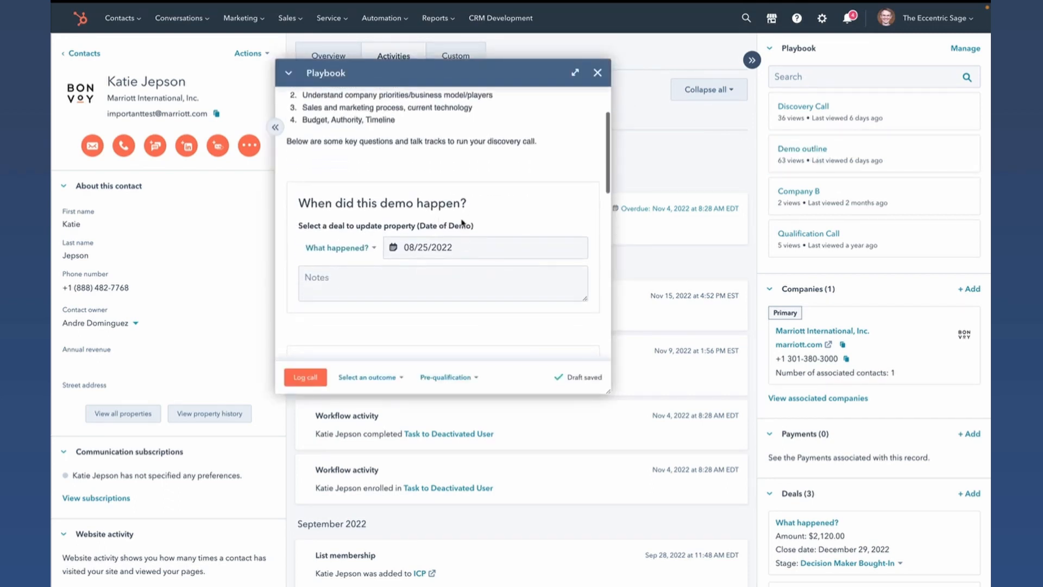
pyautogui.scroll(-1, 461, 223)
pyautogui.scroll(-3, 902, 396)
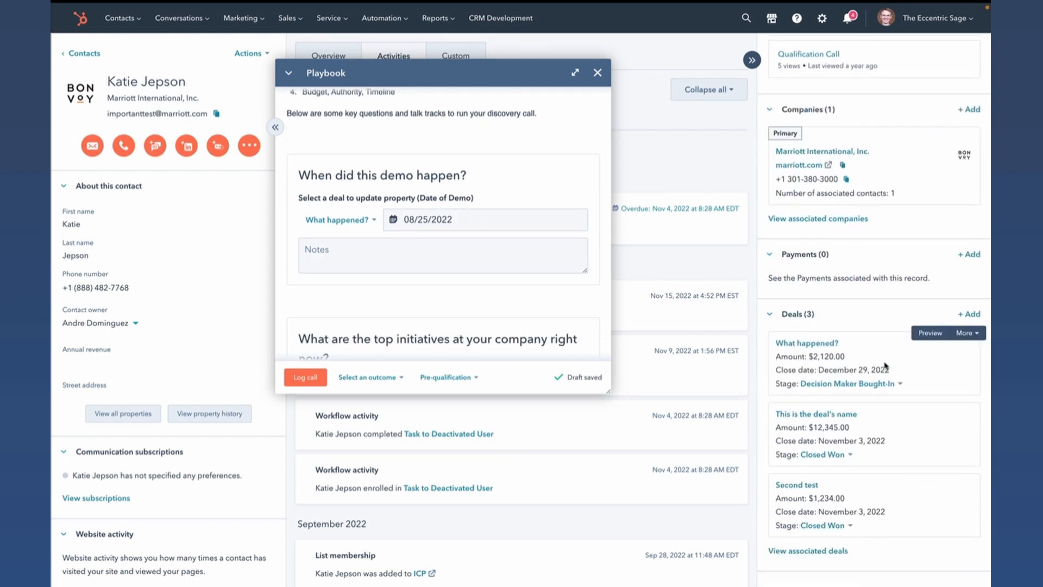
pyautogui.click(359, 222)
pyautogui.click(352, 272)
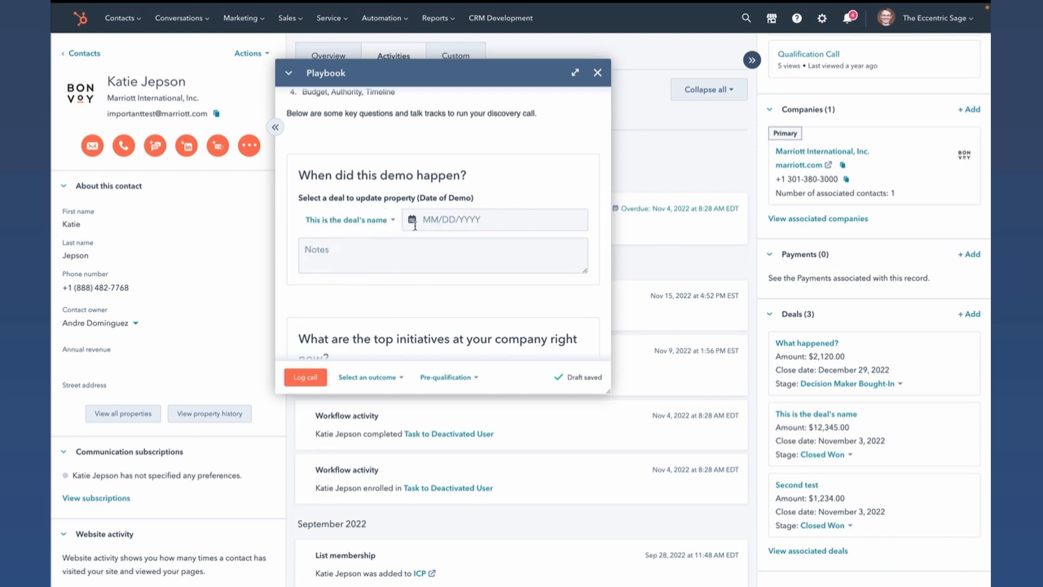
# - Associate the top initiatives question with "This is the deal's name" and select Increasing revenue and Employee retention
pyautogui.scroll(-4, 435, 218)
pyautogui.click(358, 204)
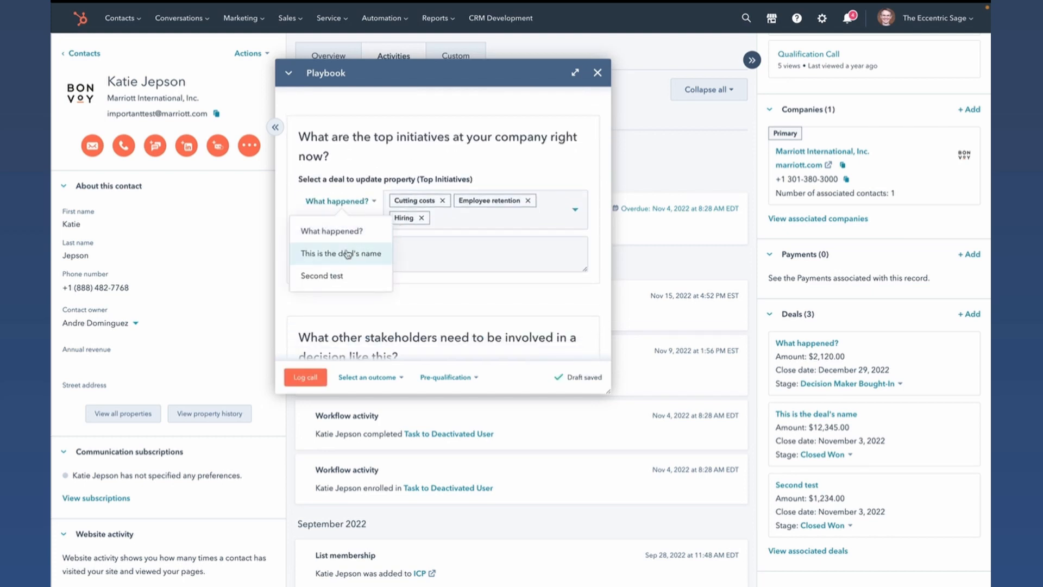
pyautogui.click(348, 252)
pyautogui.click(484, 207)
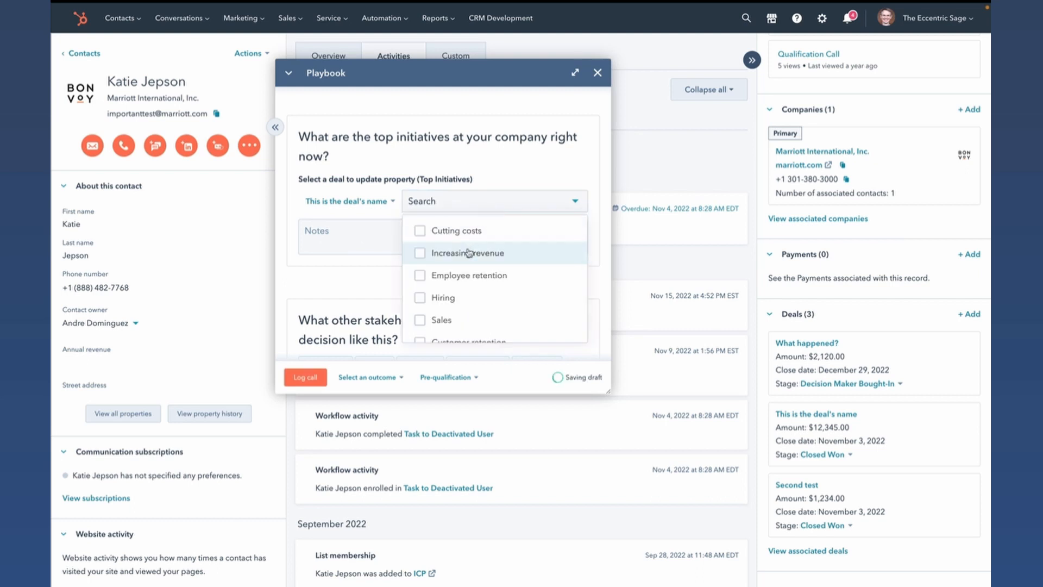
pyautogui.click(433, 253)
pyautogui.click(463, 275)
pyautogui.click(547, 174)
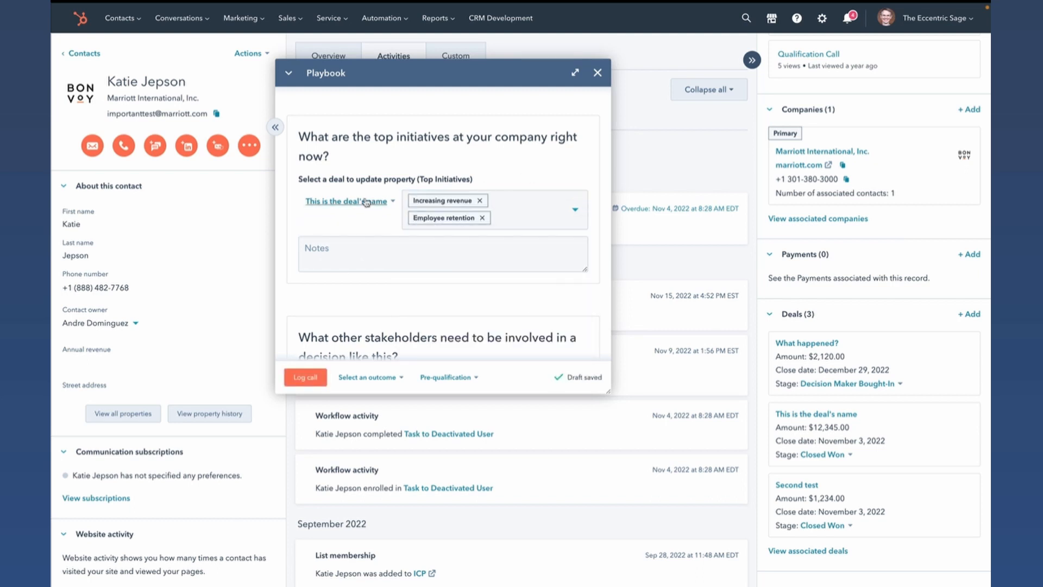
pyautogui.scroll(-5, 366, 204)
pyautogui.scroll(1, 365, 205)
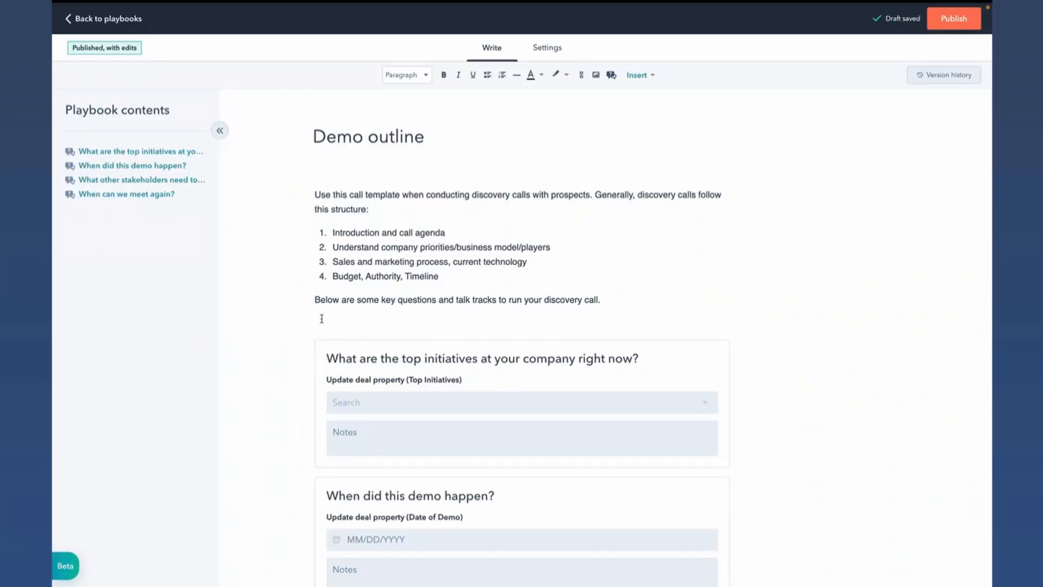
# - Check the insert options in the Demo outline playbook editor and try to reorder the first two question blocks
pyautogui.click(644, 77)
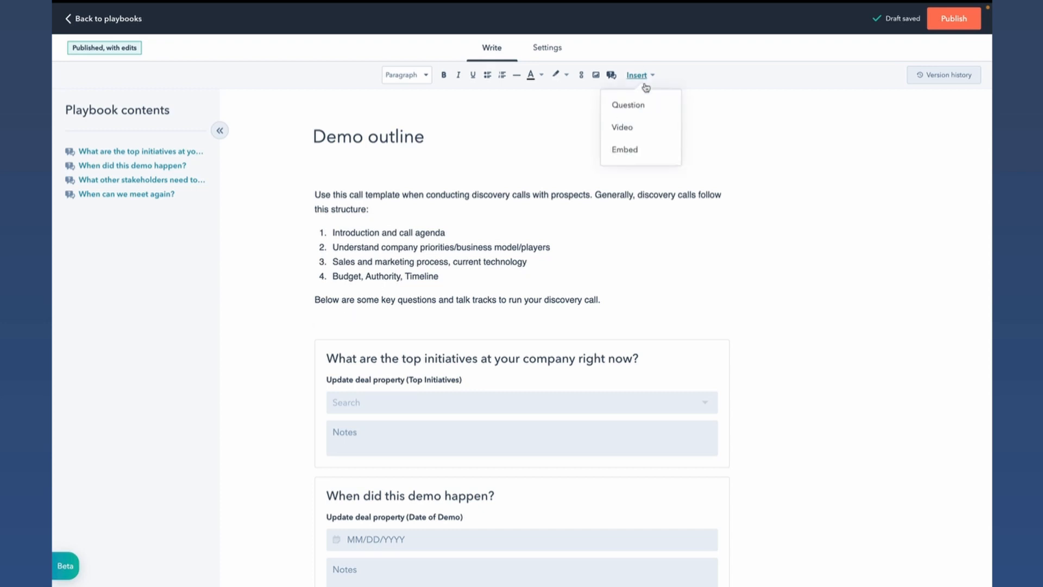
pyautogui.click(409, 327)
pyautogui.scroll(-2, 388, 308)
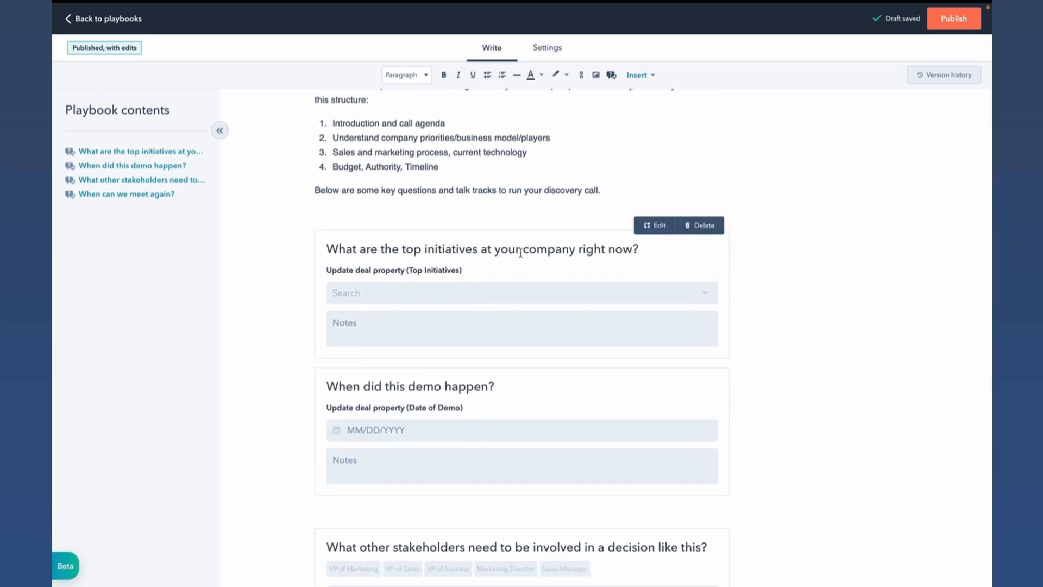
pyautogui.moveTo(520, 252); pyautogui.dragTo(543, 320)
pyautogui.moveTo(466, 387); pyautogui.dragTo(515, 311)
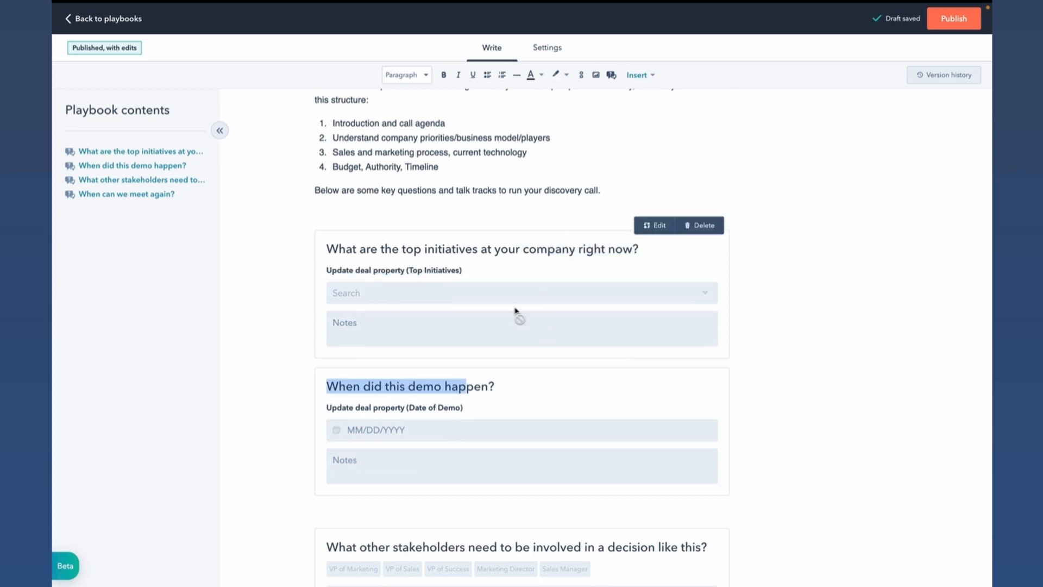
pyautogui.click(523, 253)
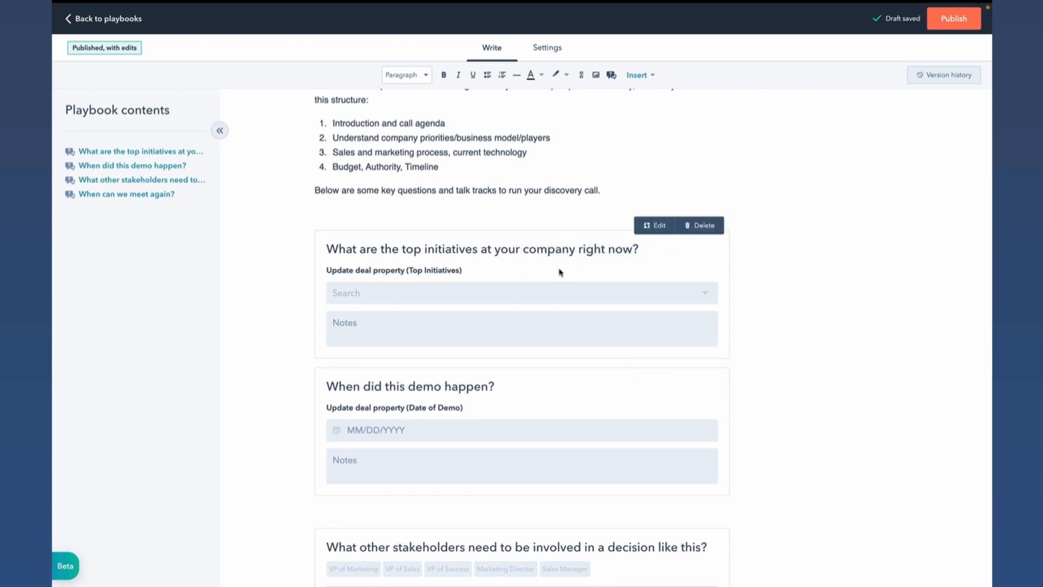
pyautogui.scroll(1, 561, 272)
pyautogui.click(497, 263)
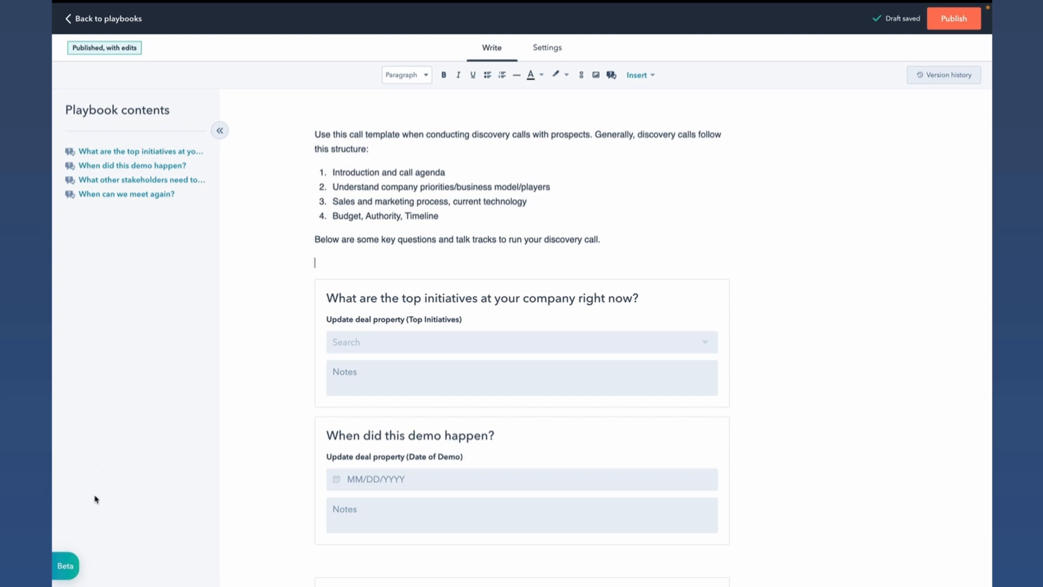
# - Switch to the beta playbook editor and look over the content types that can be inserted below the introduction
pyautogui.click(72, 568)
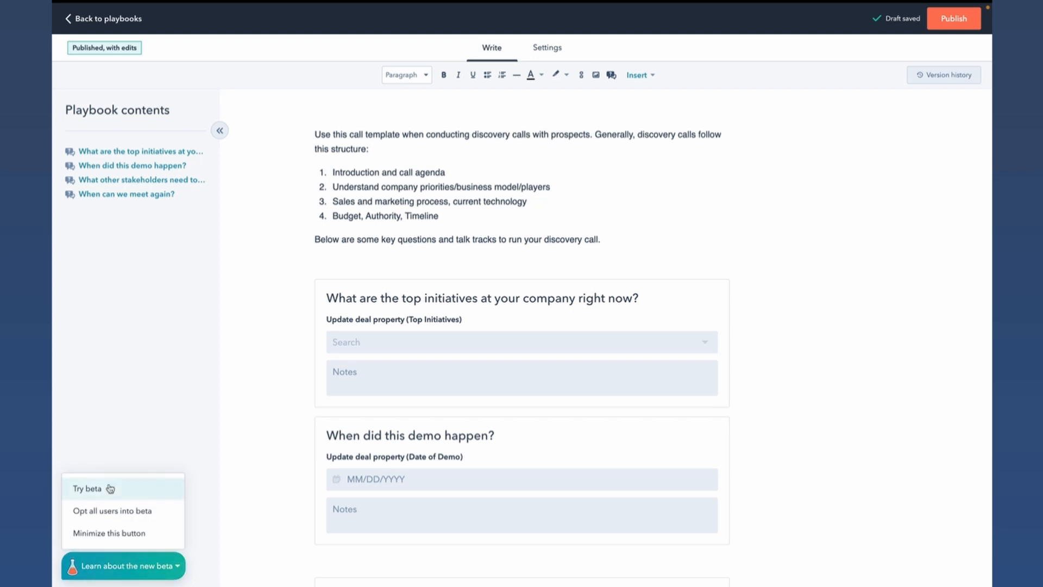
pyautogui.click(87, 489)
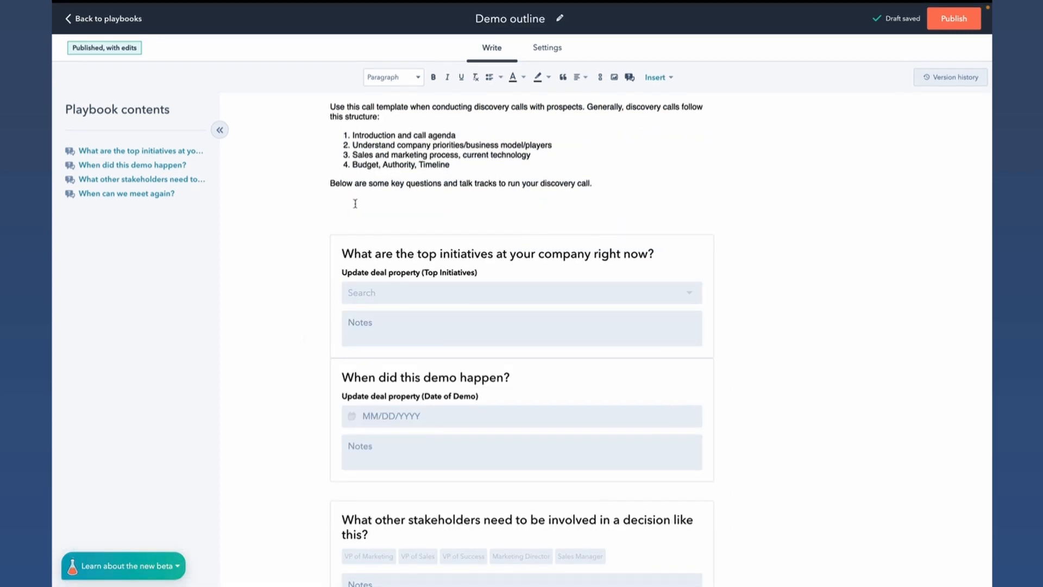
pyautogui.click(321, 204)
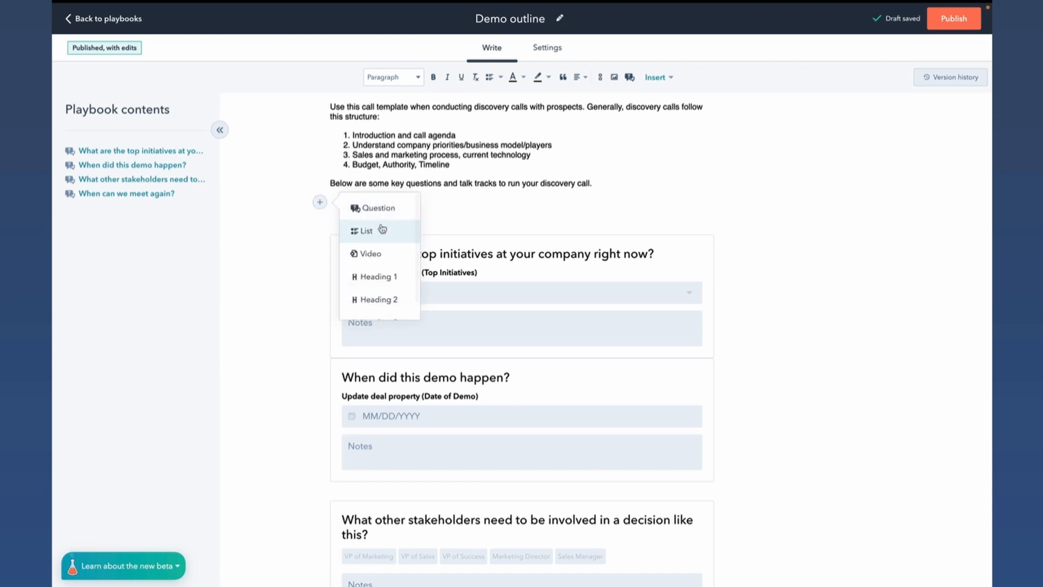
pyautogui.scroll(-1, 372, 233)
pyautogui.scroll(1, 382, 229)
pyautogui.click(475, 203)
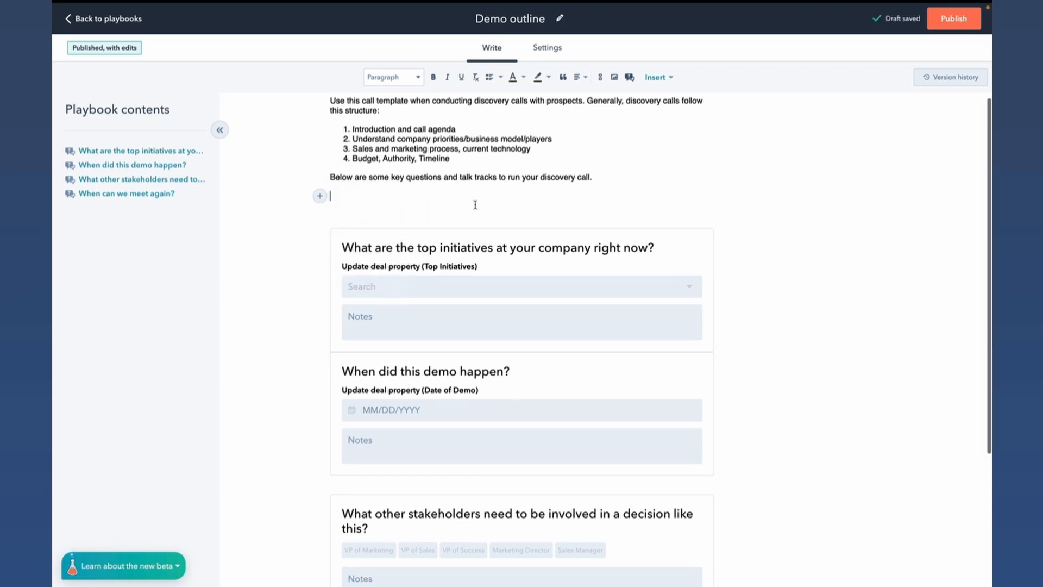
# - Move the top initiatives question below the demo date and stakeholders questions in the playbook
pyautogui.scroll(-2, 489, 163)
pyautogui.moveTo(487, 152); pyautogui.dragTo(496, 374)
pyautogui.moveTo(516, 281); pyautogui.dragTo(515, 536)
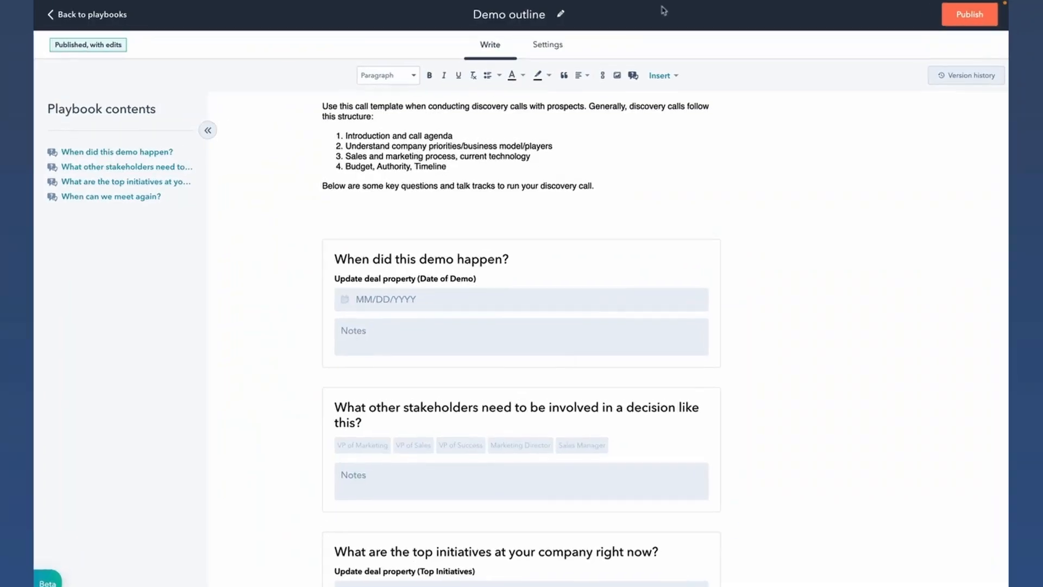
# - Create a recommendation rule in the playbook's settings based on the contact property Lifecycle Stage
pyautogui.click(549, 47)
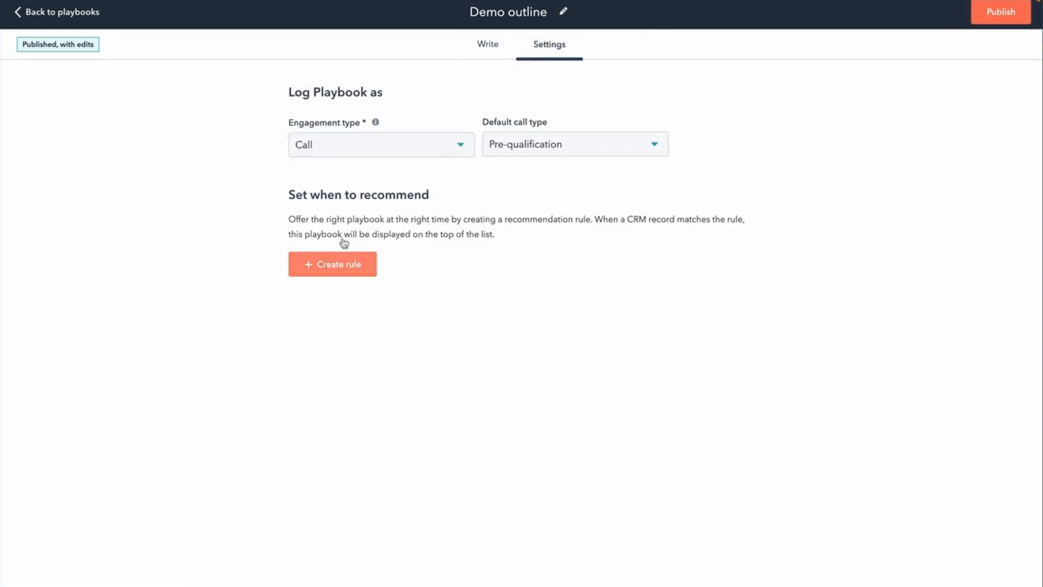
pyautogui.click(338, 266)
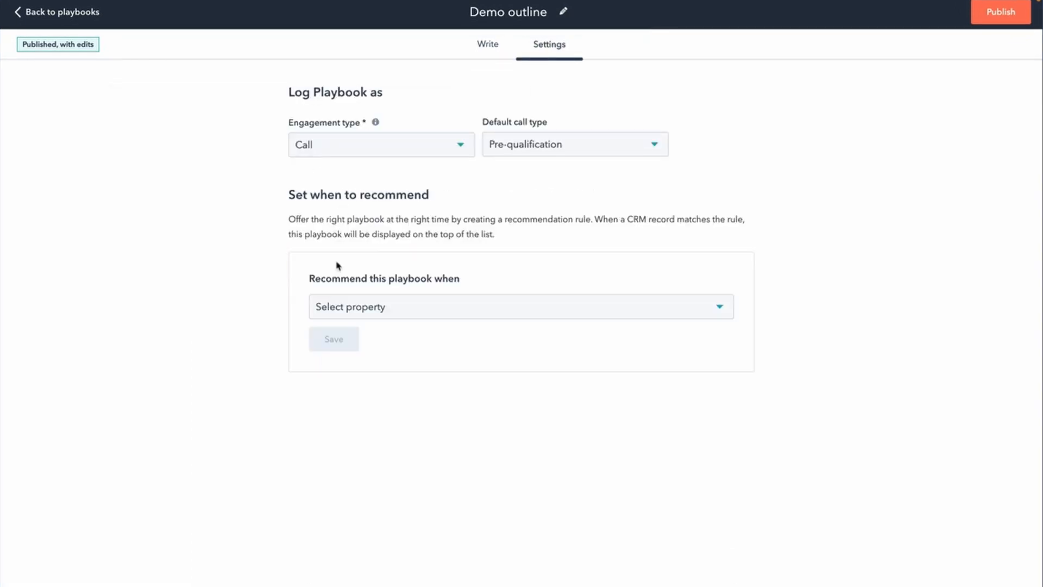
pyautogui.click(447, 303)
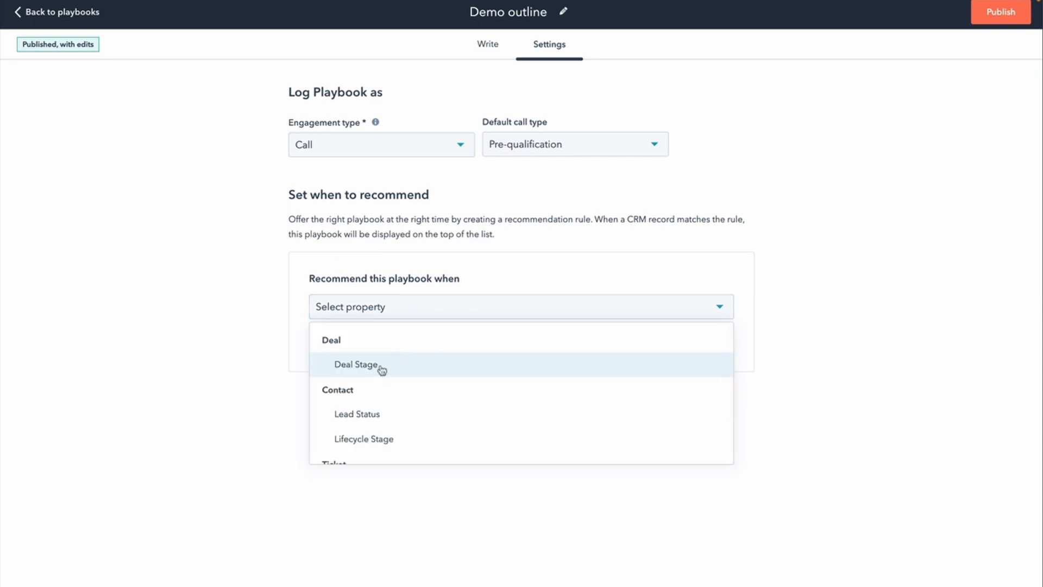
pyautogui.scroll(-2, 486, 368)
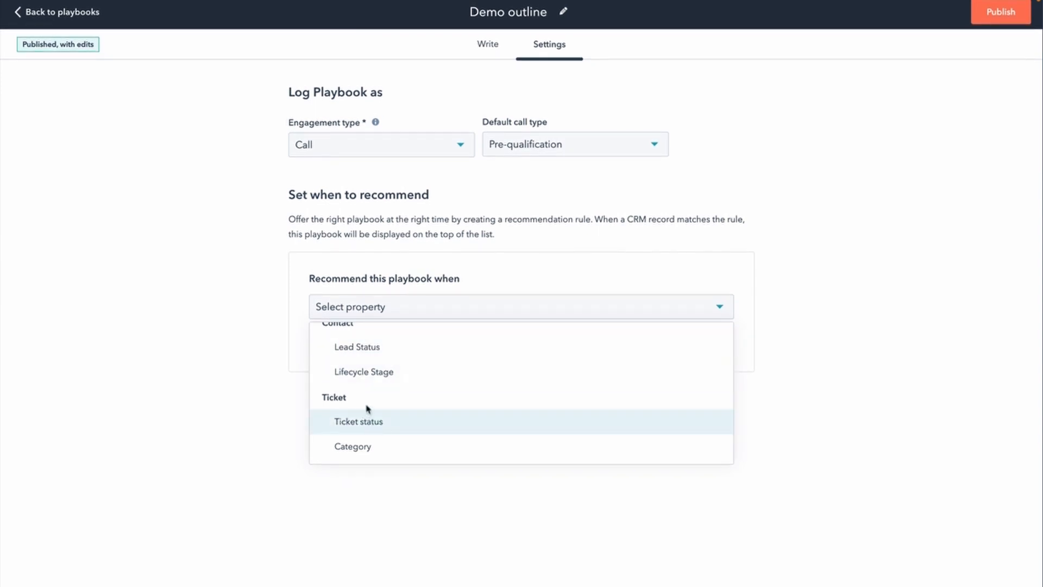
pyautogui.click(402, 375)
# - Review the rule's operators and the lifecycle stage values available as filters, leaving the operator at "is any of"
pyautogui.click(535, 343)
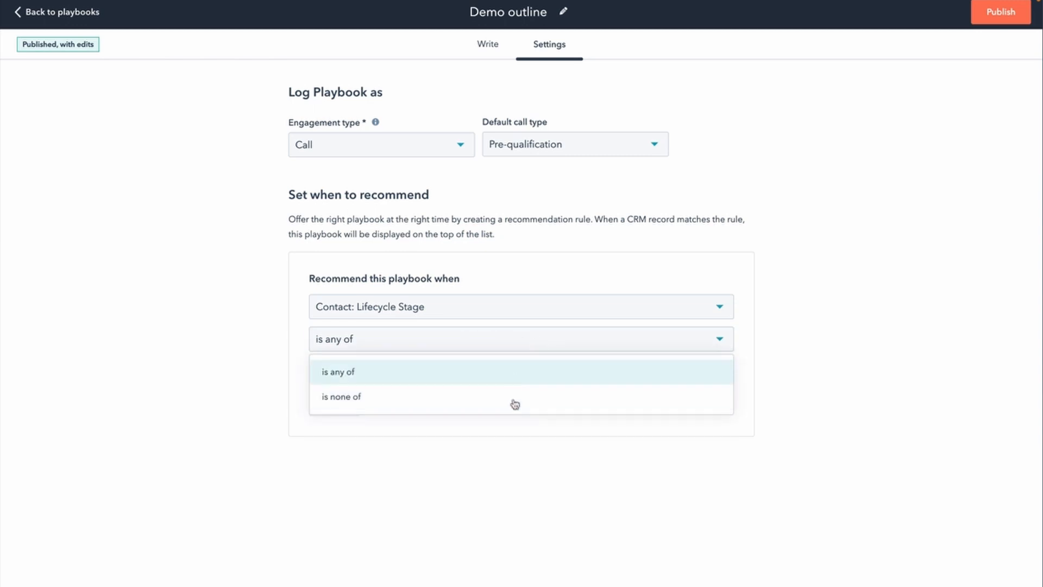
pyautogui.click(235, 363)
pyautogui.click(396, 379)
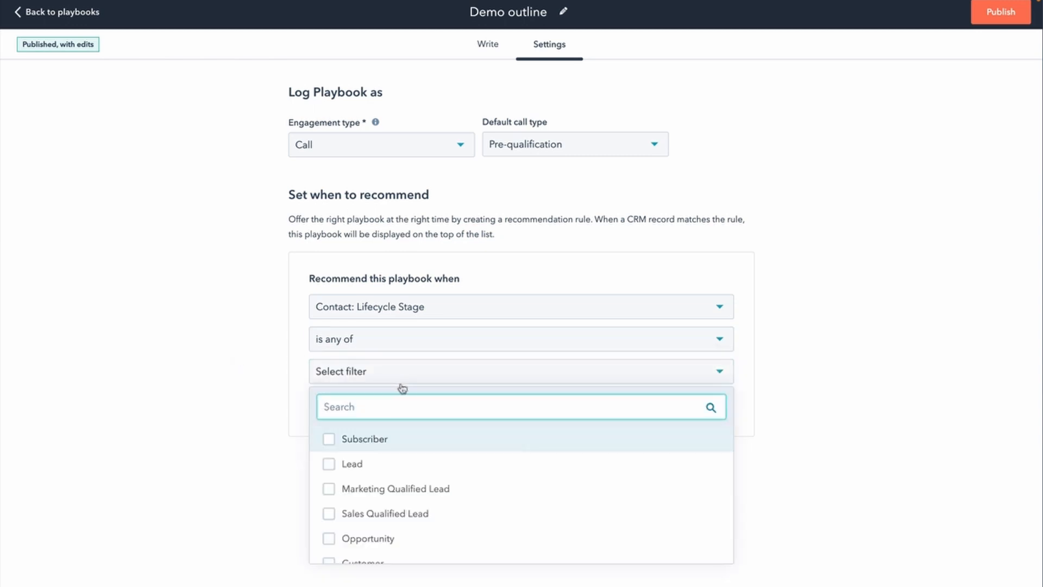
pyautogui.scroll(-1, 481, 506)
pyautogui.scroll(-2, 482, 505)
pyautogui.scroll(3, 417, 498)
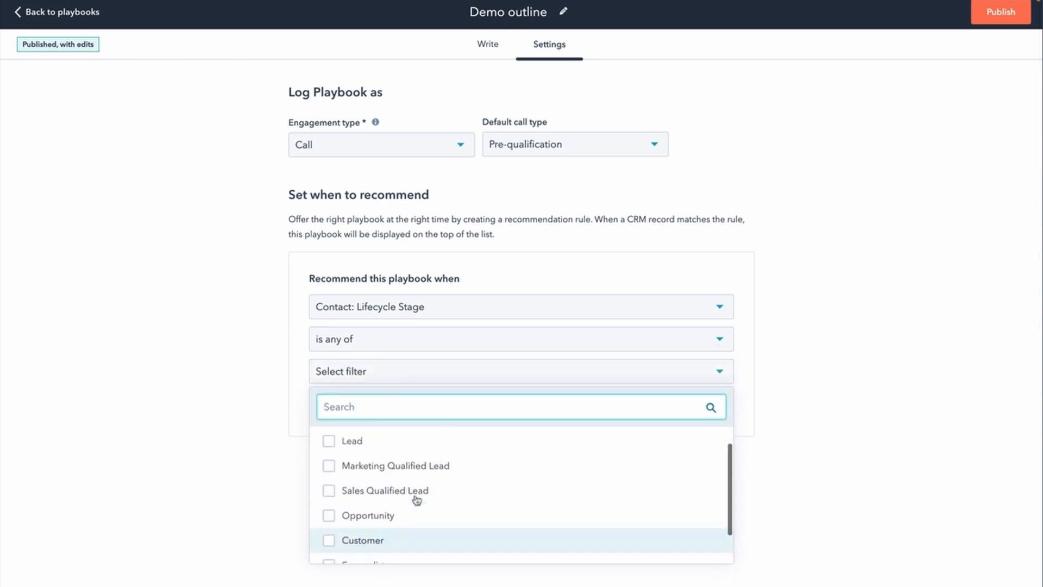
pyautogui.click(250, 413)
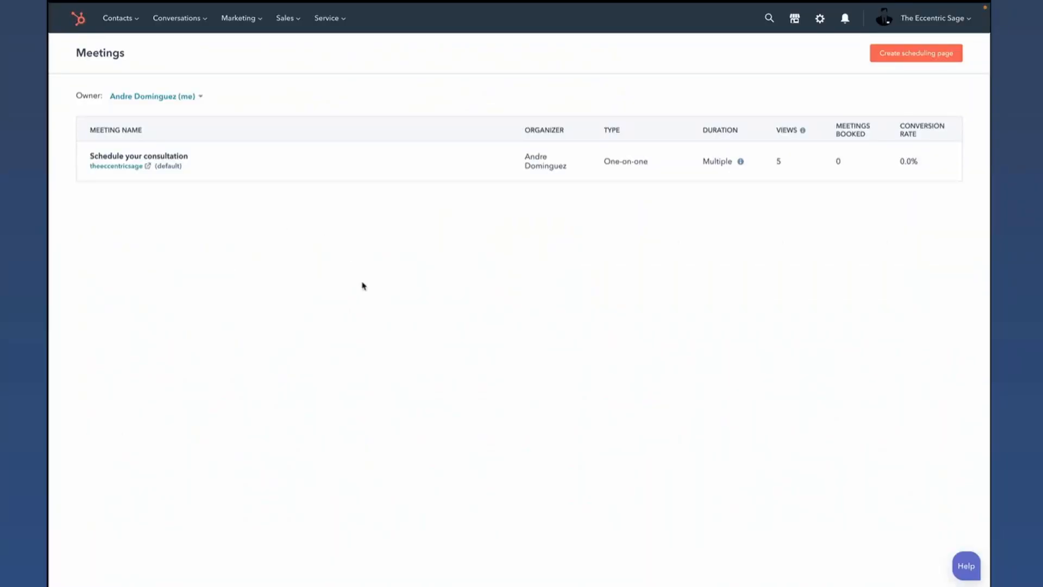
# - List another owner's scheduling pages in Meetings and copy the link to the 30-minute demo page
pyautogui.click(181, 102)
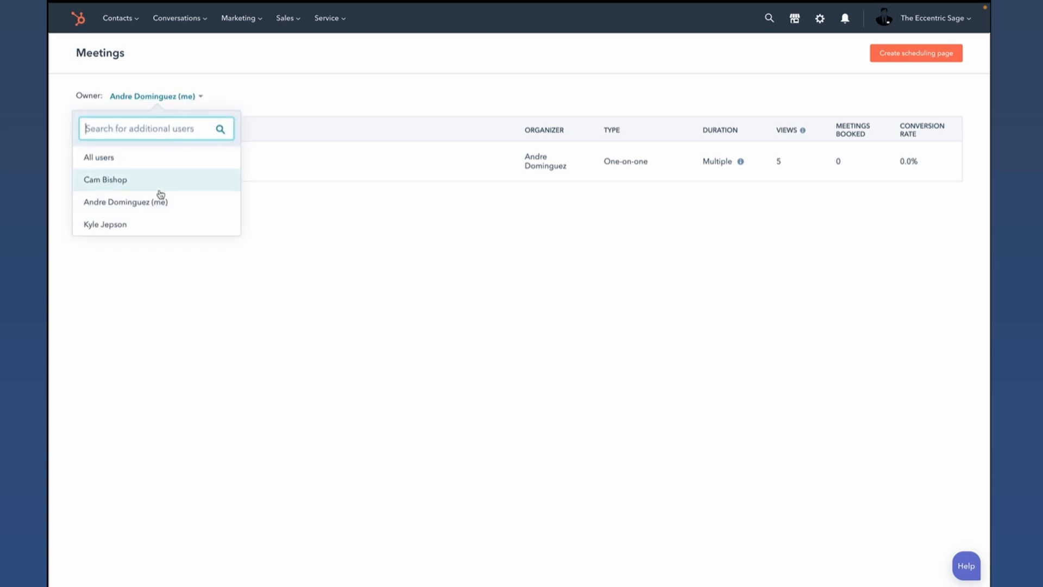
pyautogui.click(156, 227)
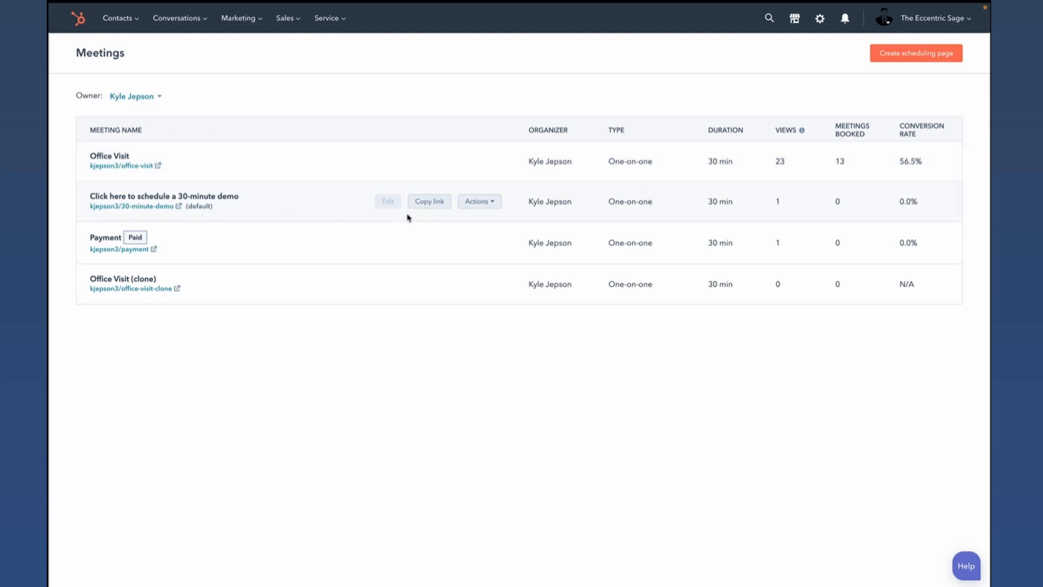
pyautogui.click(430, 206)
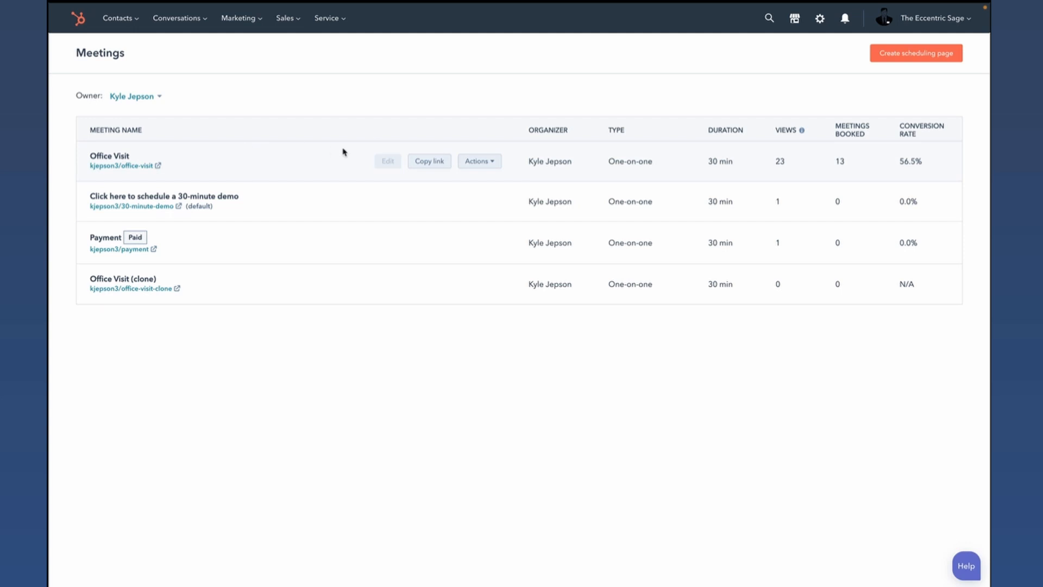
# - Look over the clone options for the Office Visit scheduling page without saving, and list a different owner's meetings
pyautogui.click(480, 160)
pyautogui.click(488, 212)
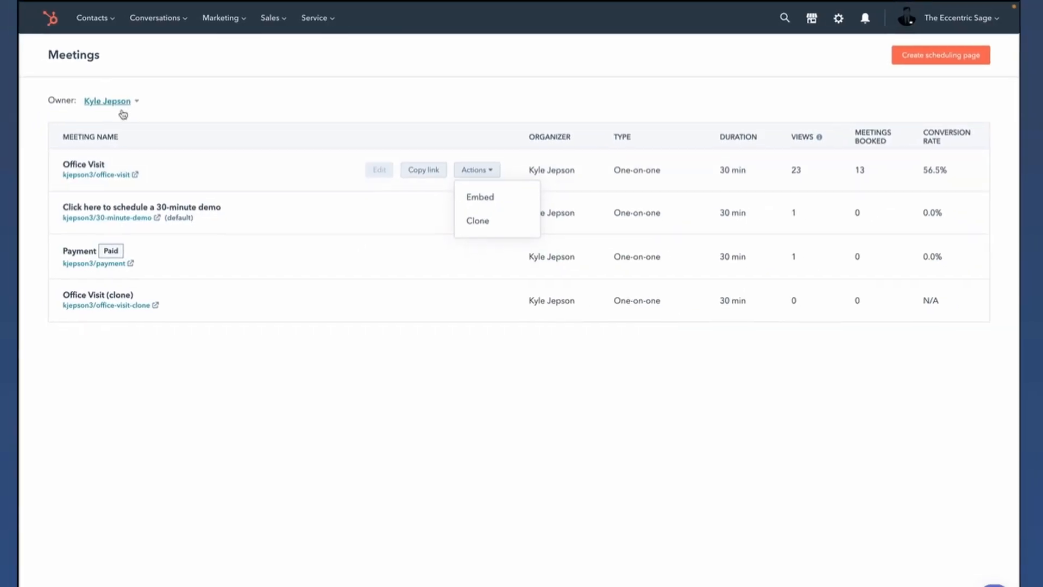
pyautogui.click(140, 98)
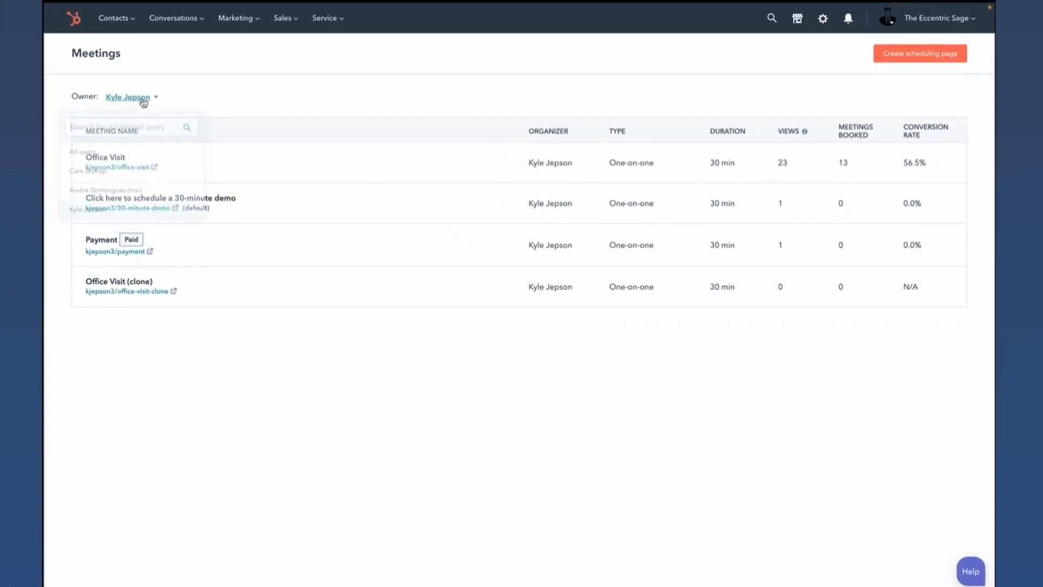
pyautogui.click(116, 186)
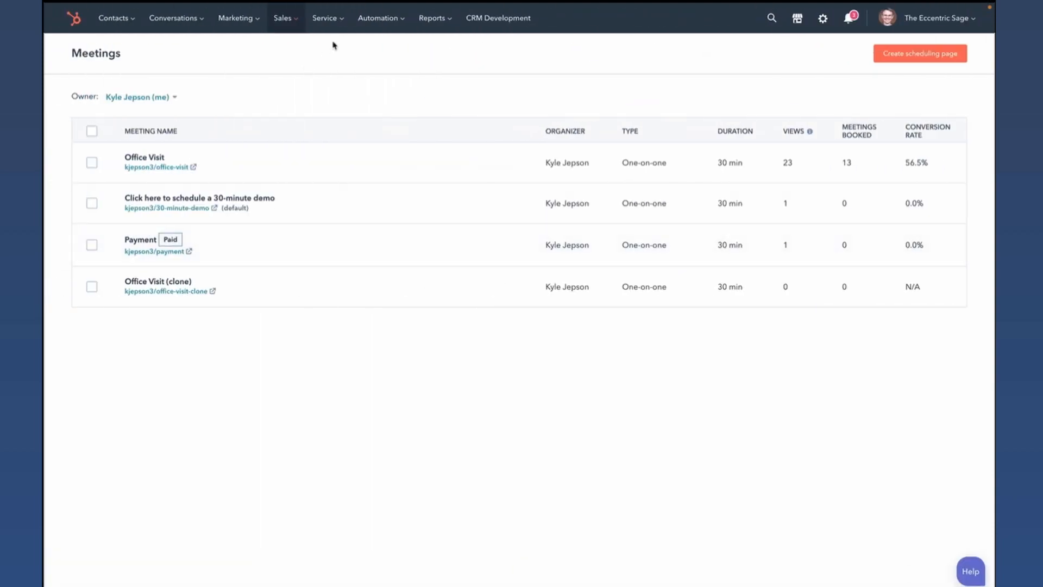
# - Open the Sales permissions of the first listed user in the Users & Teams settings
pyautogui.click(825, 19)
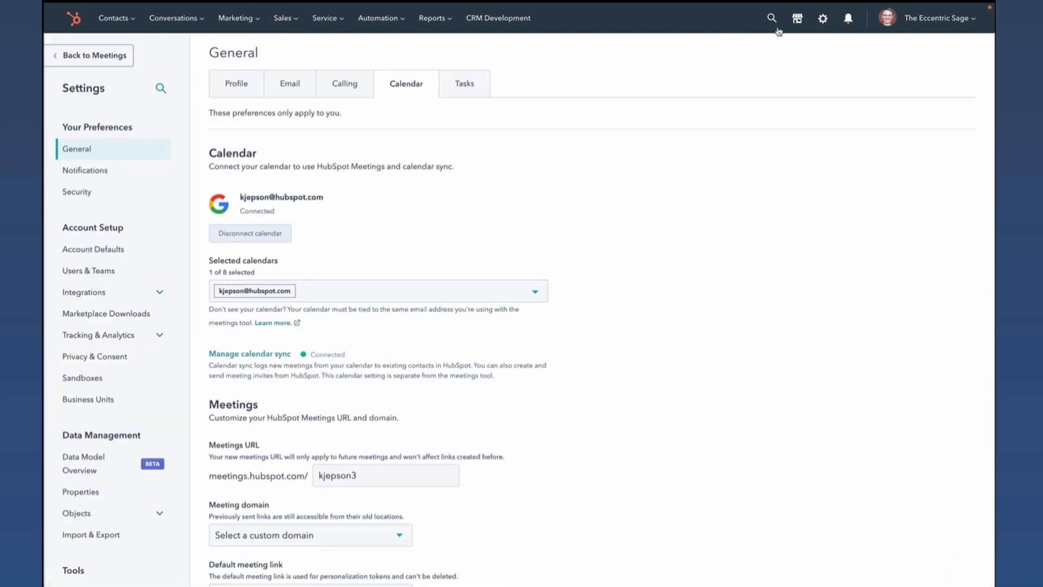
pyautogui.click(105, 271)
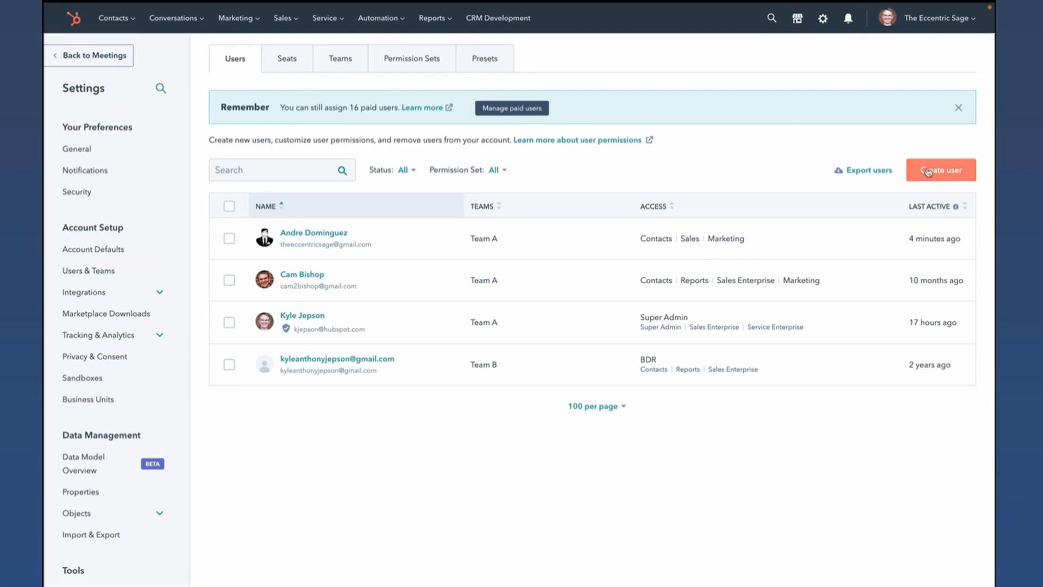
pyautogui.click(329, 235)
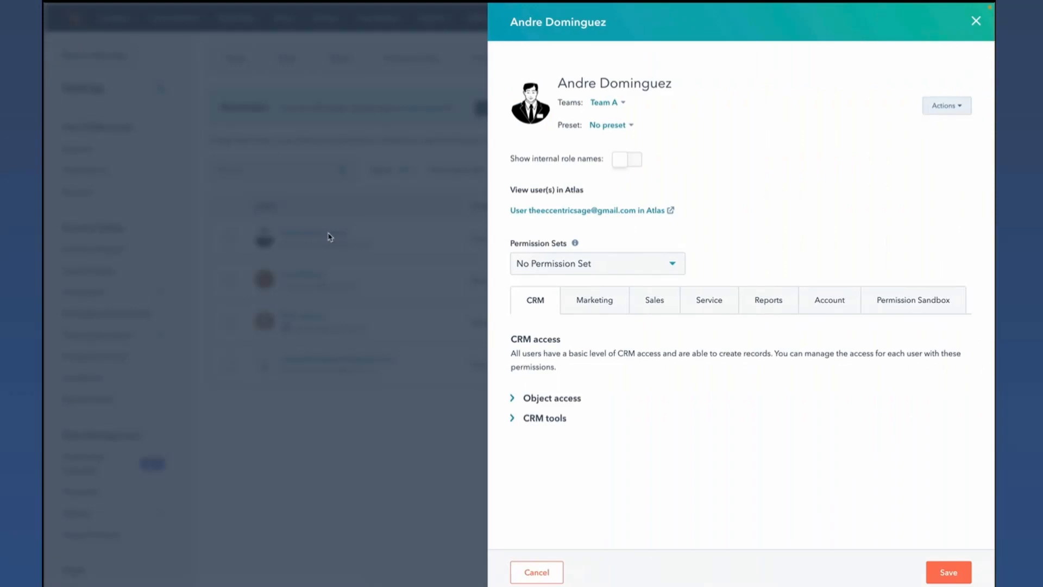
pyautogui.click(657, 304)
pyautogui.scroll(-5, 773, 352)
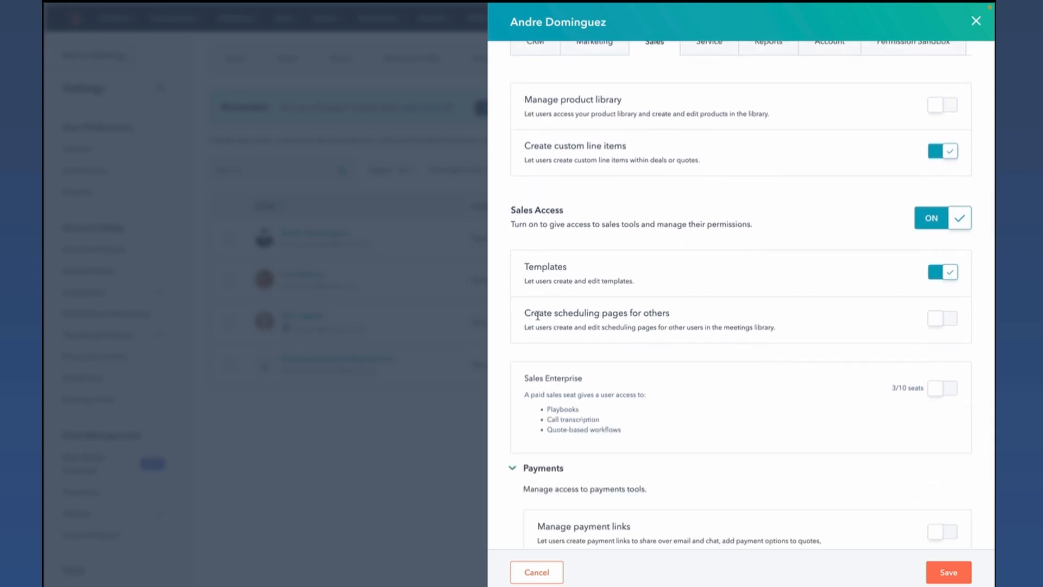
# - Examine the "Create scheduling pages for others" permission and the Sales Enterprise seat option in the user's sales access
pyautogui.moveTo(525, 314); pyautogui.dragTo(715, 319)
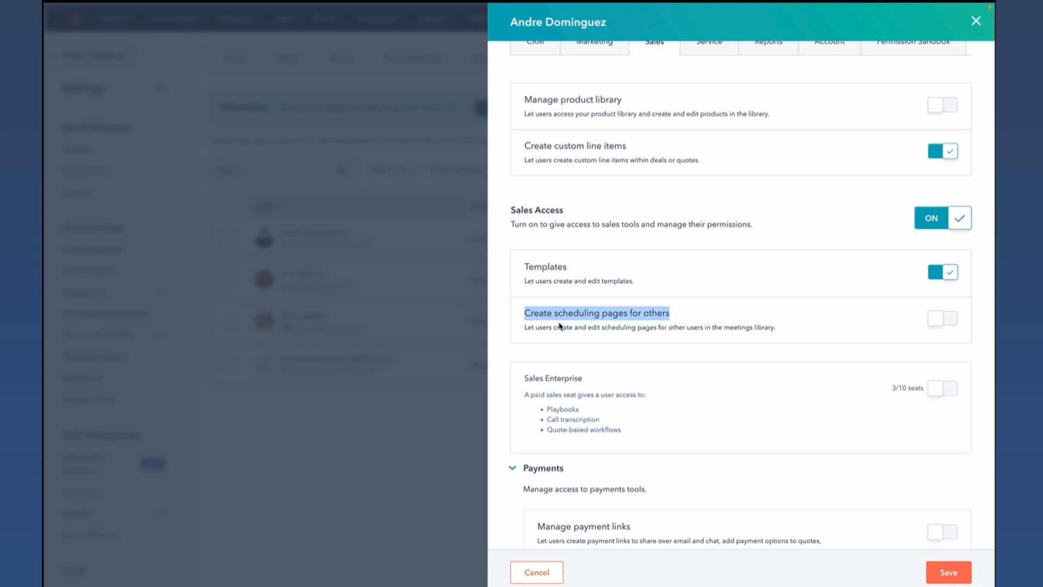
pyautogui.moveTo(556, 327); pyautogui.dragTo(713, 328)
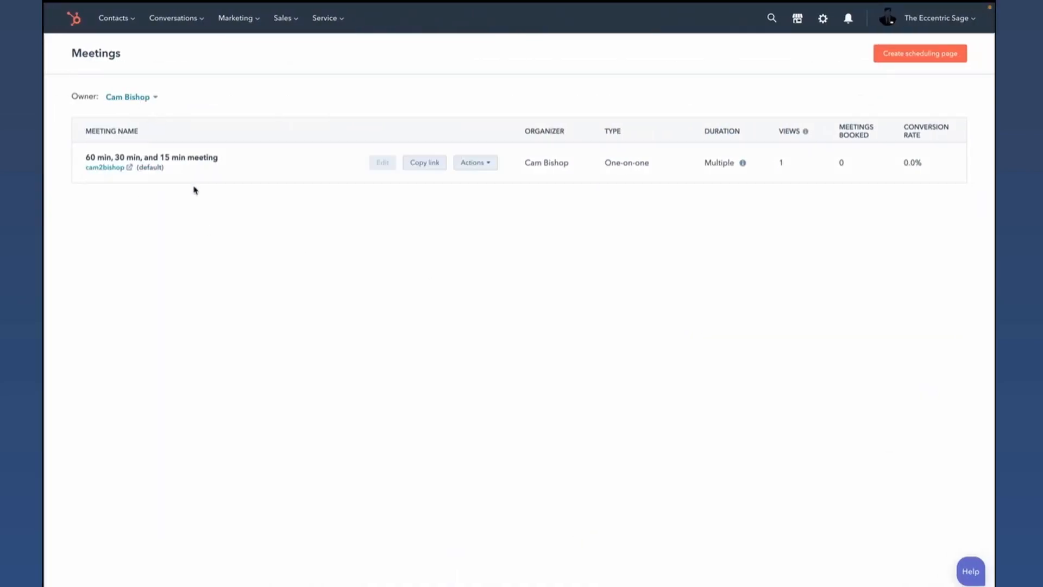
pyautogui.moveTo(363, 164)
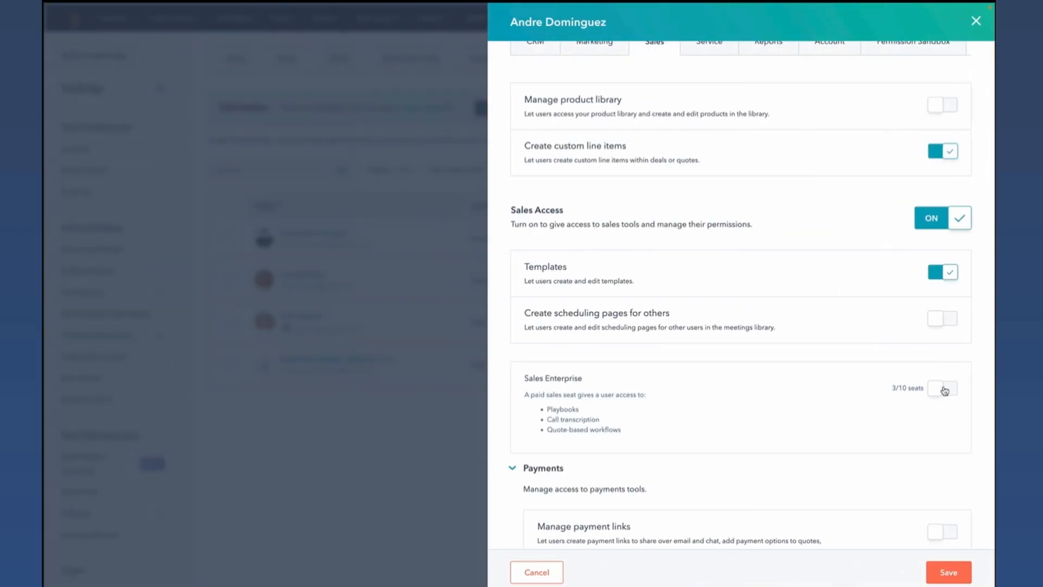
pyautogui.click(945, 389)
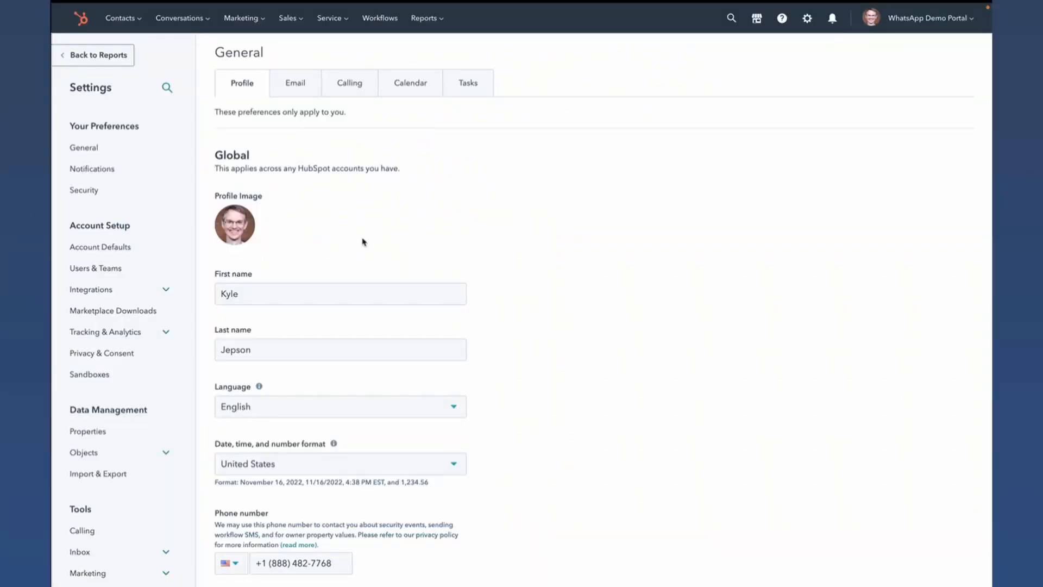
pyautogui.scroll(-1, 116, 268)
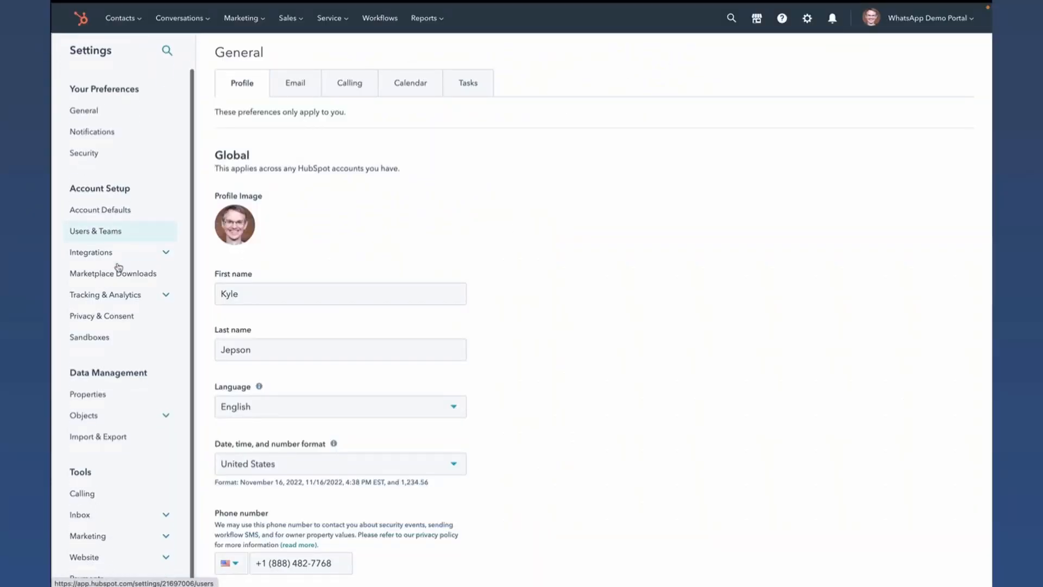
pyautogui.click(108, 520)
pyautogui.click(101, 542)
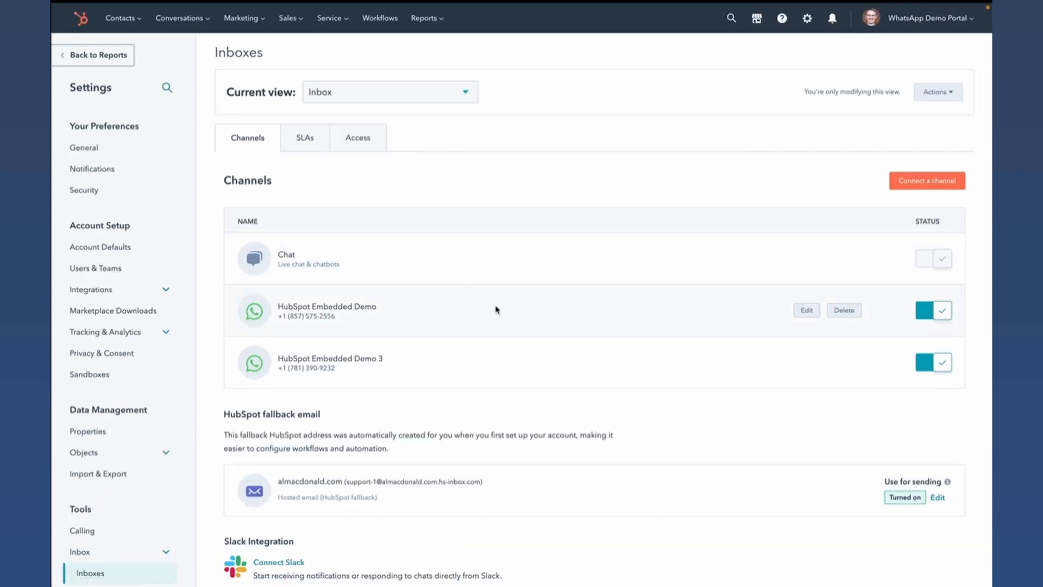
pyautogui.click(906, 182)
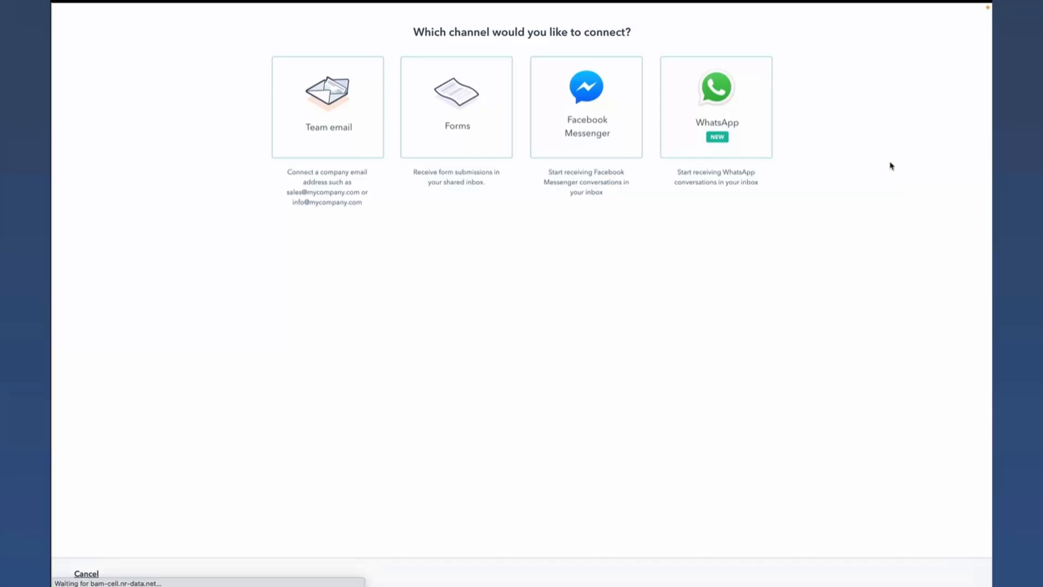
pyautogui.click(96, 576)
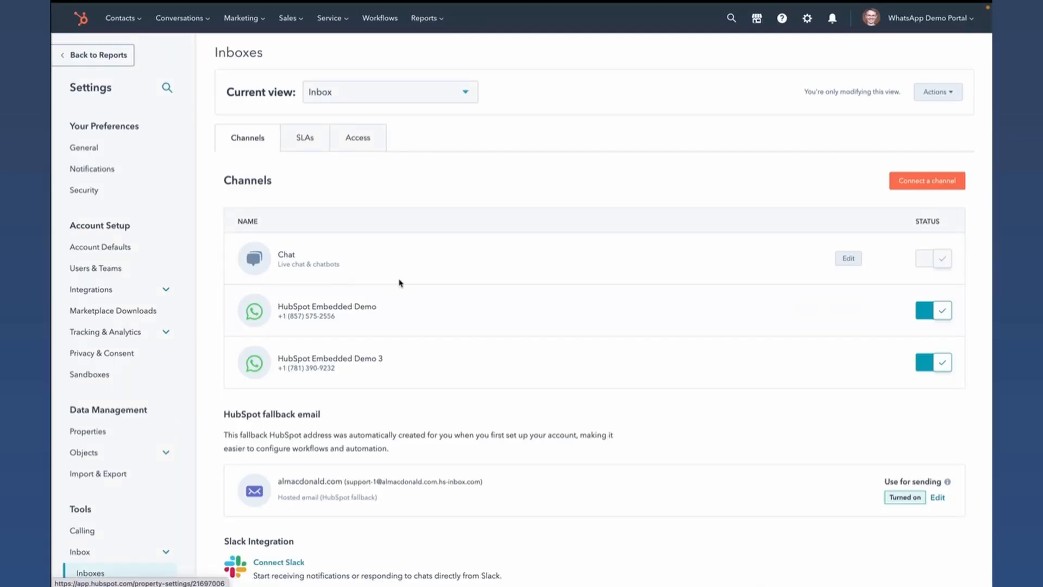
# - Open the conversations inbox, switch to WhatsApp and send "Testing testing 1 2 3" to the HubSpot contact
pyautogui.click(193, 18)
pyautogui.click(186, 49)
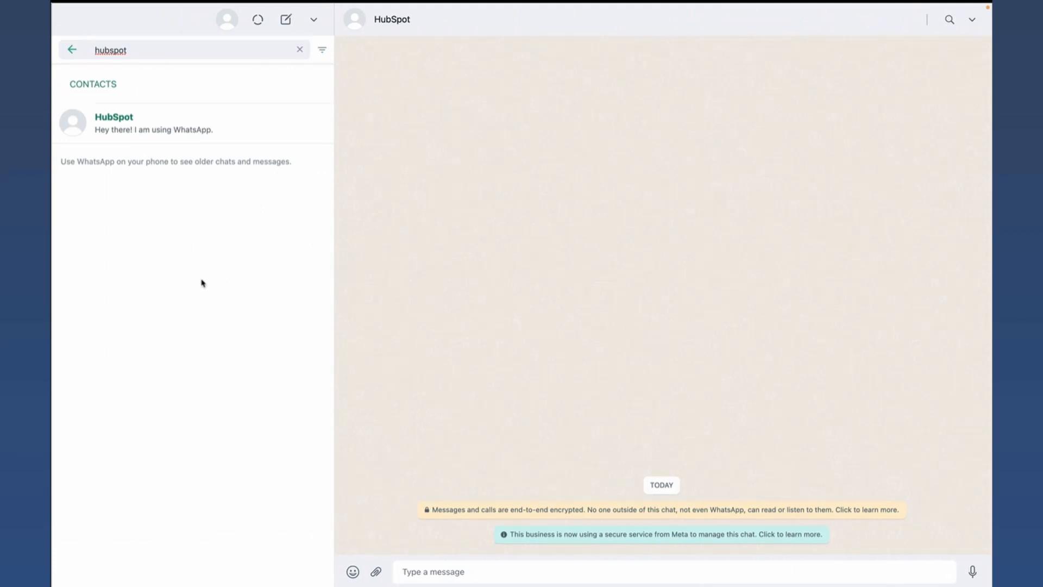
pyautogui.click(420, 570)
pyautogui.write('Testing testing 1 2 3')
pyautogui.press('Return')
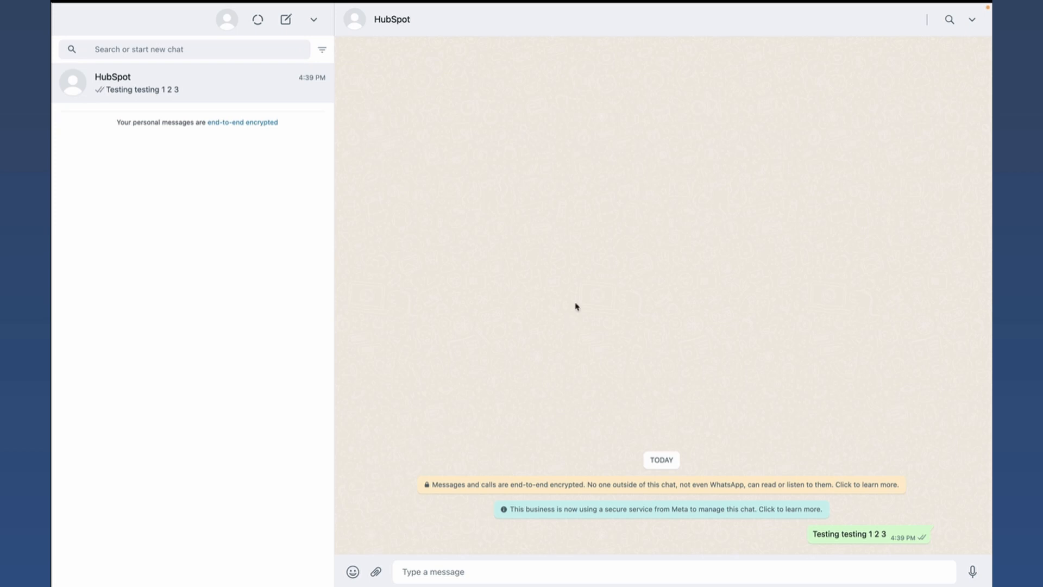
# - Switch to the HubSpot inbox, open the new WhatsApp conversation and reply greeting the contact by first name with "HOw's it going?"
pyautogui.hotkey('ctrl', 'Right')
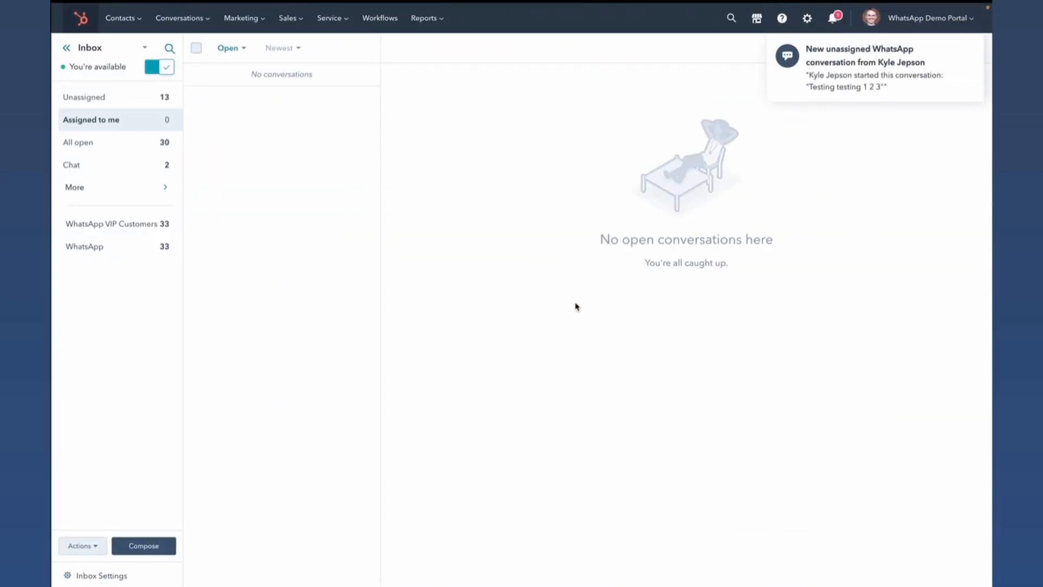
pyautogui.click(843, 74)
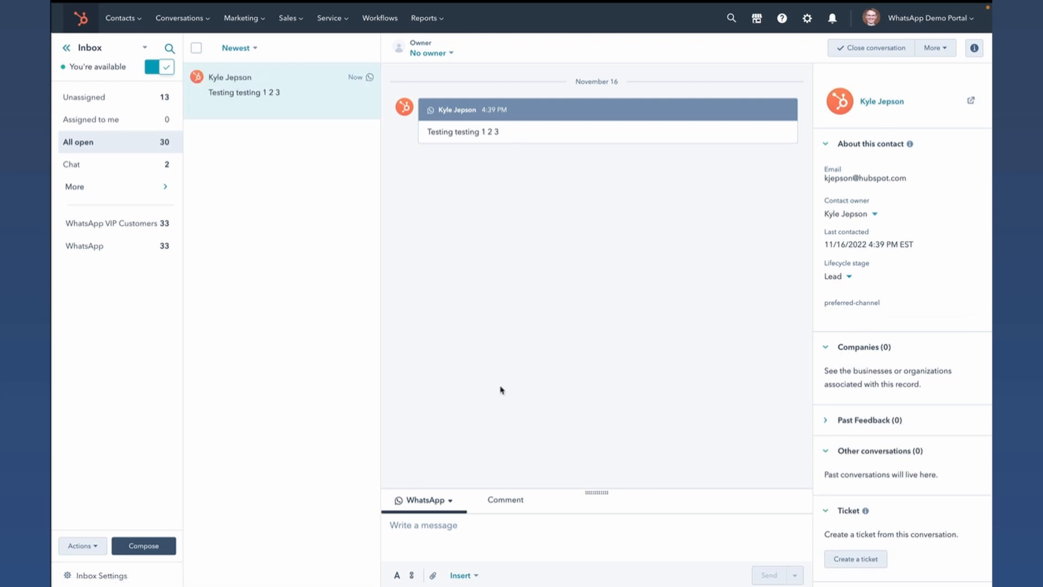
pyautogui.write('Oh! H')
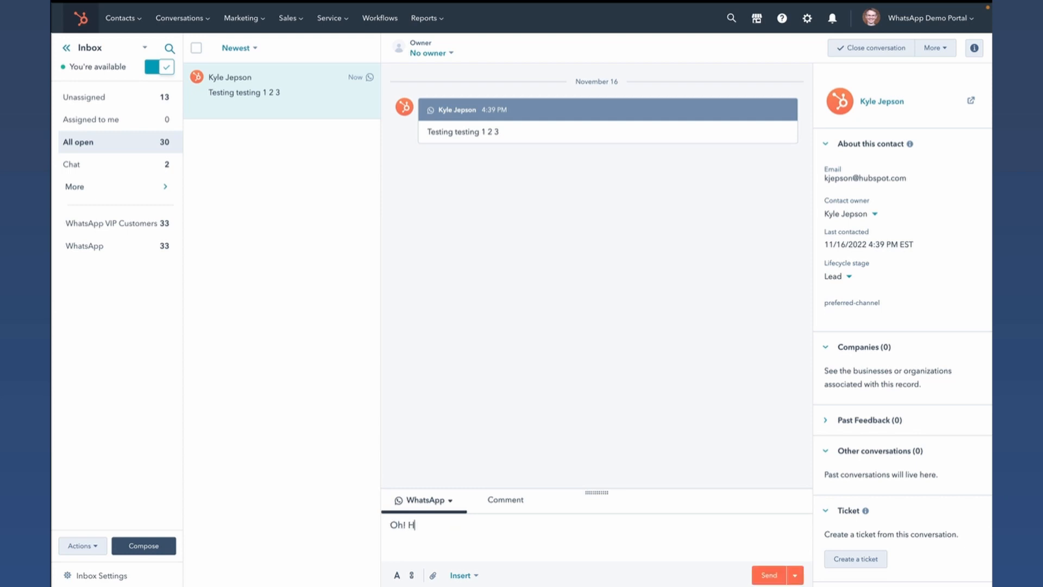
pyautogui.write("ey Kyle! HOw's it going?")
pyautogui.press('Return')
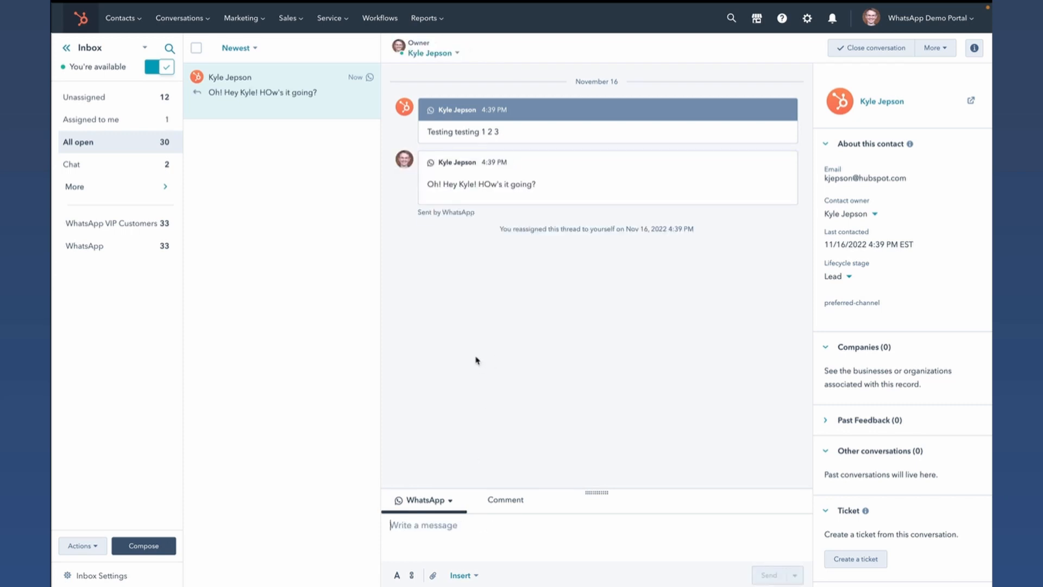
# - Record and send a voice message to HubSpot in WhatsApp, and play it in the HubSpot inbox conversation
pyautogui.hotkey('ctrl', 'Left')
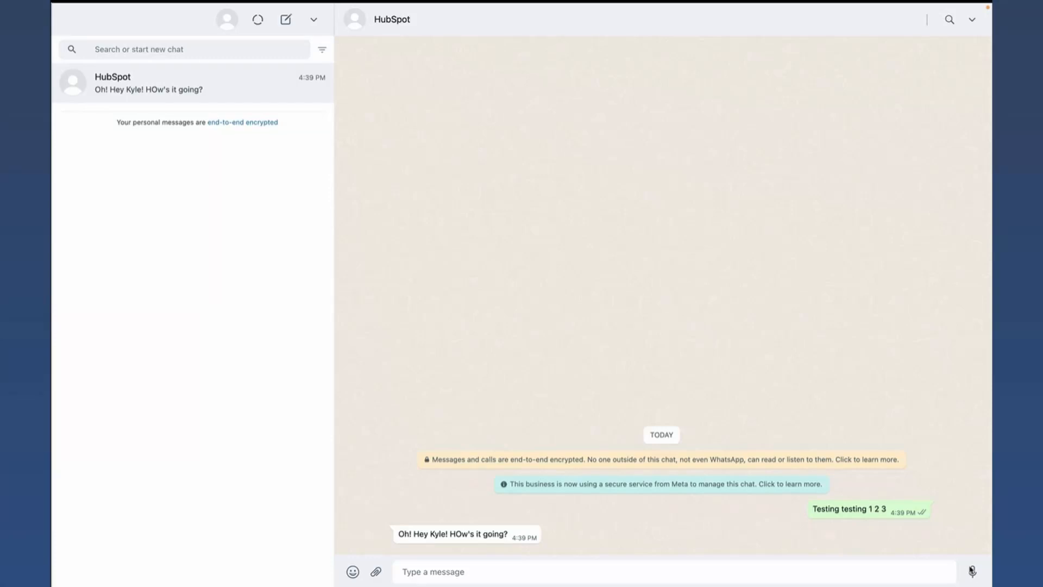
pyautogui.click(971, 570)
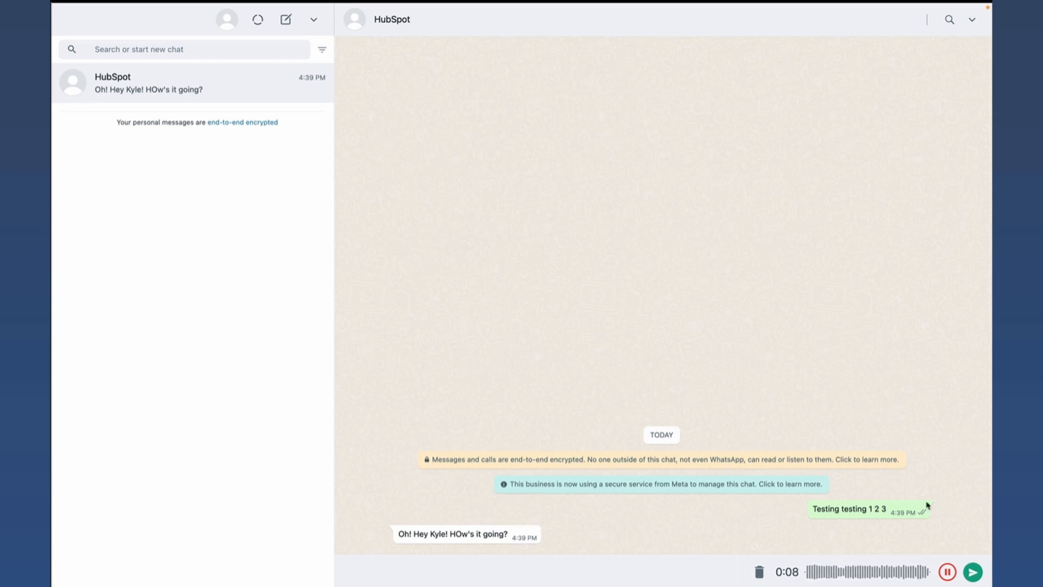
pyautogui.click(973, 572)
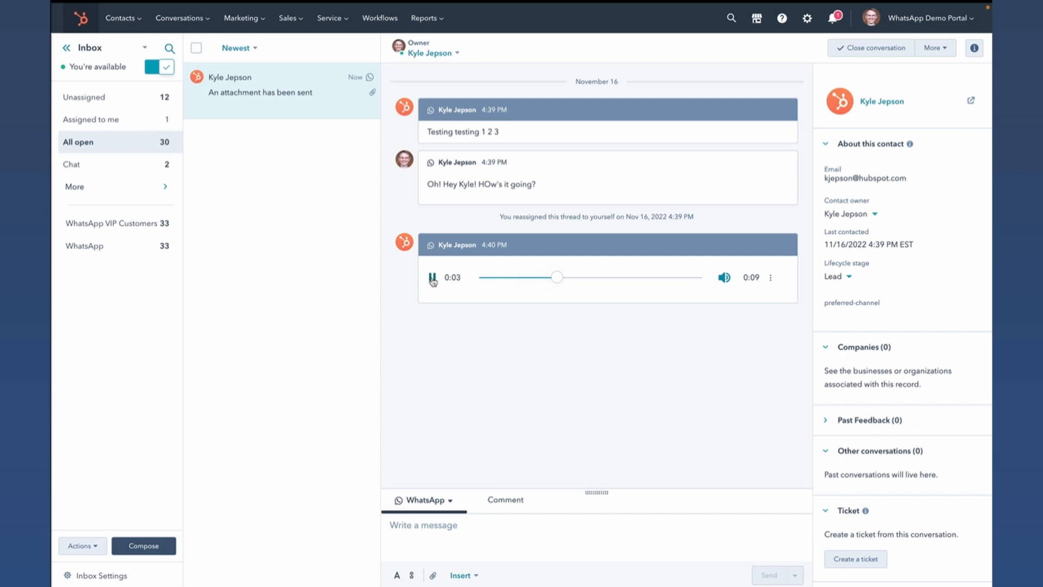
pyautogui.click(433, 279)
# - Open the unassigned conversations and review the WhatsApp templates available for an expired conversation without sending one
pyautogui.click(128, 102)
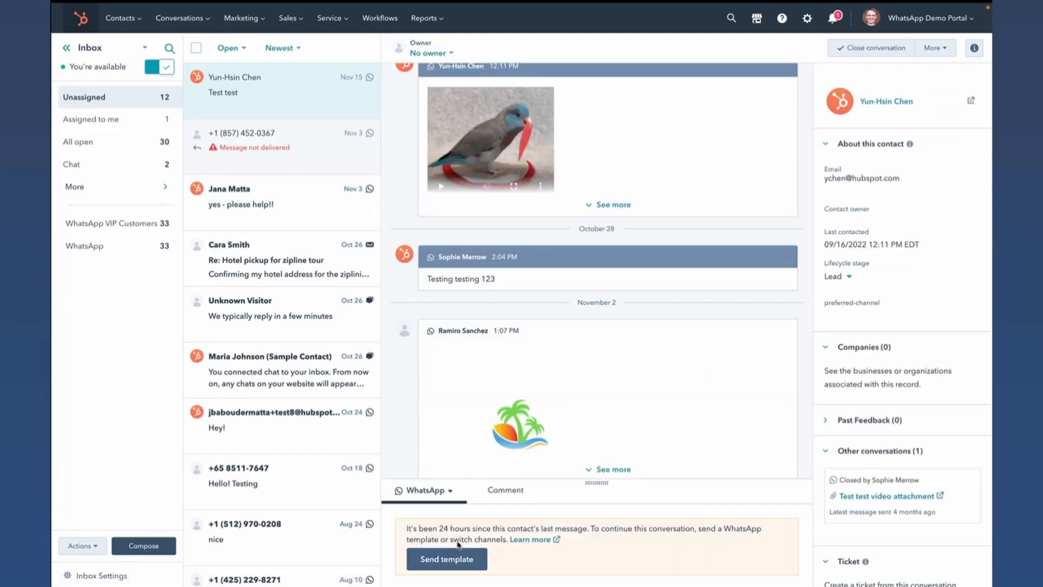
pyautogui.click(456, 566)
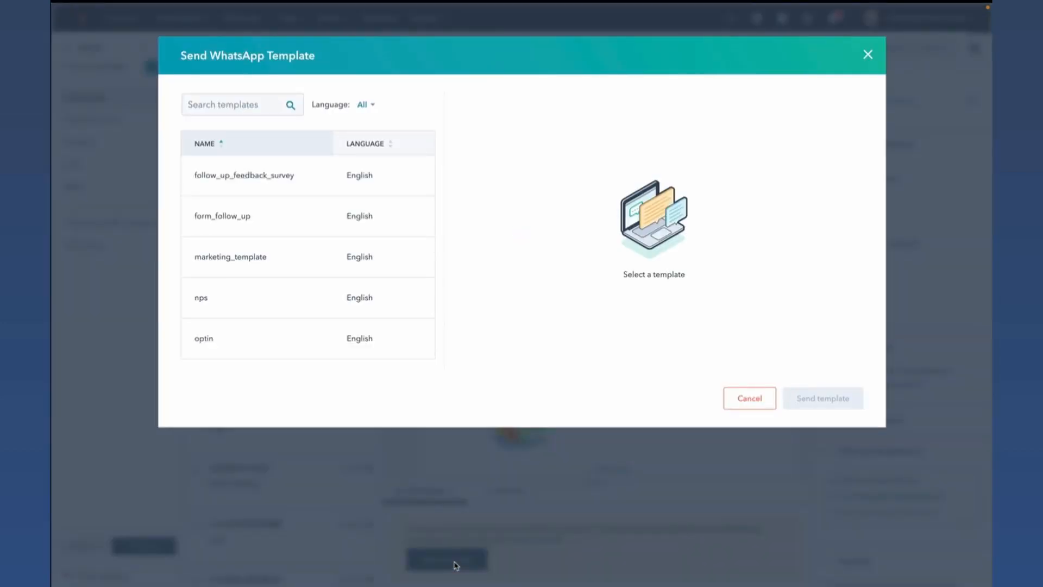
pyautogui.click(868, 57)
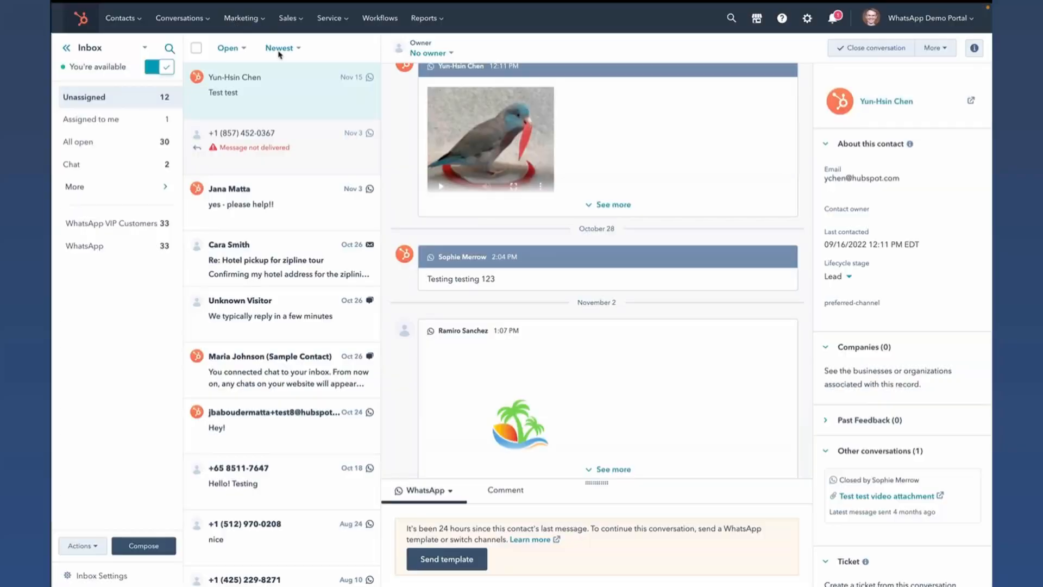
# - Open the WhatsApp templates list and review the details of marketing_template
pyautogui.moveTo(177, 17)
pyautogui.click(177, 140)
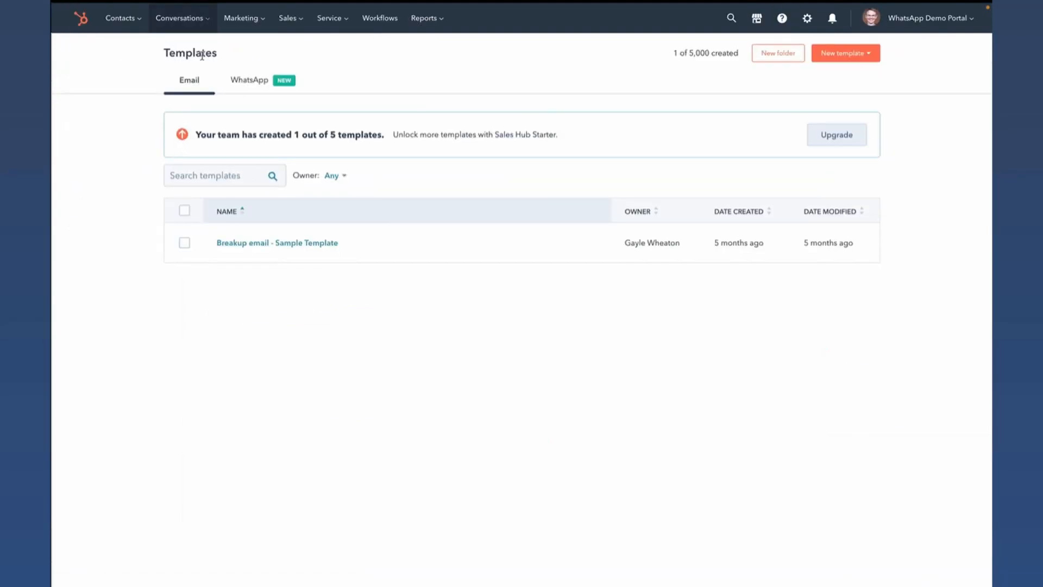
pyautogui.click(249, 81)
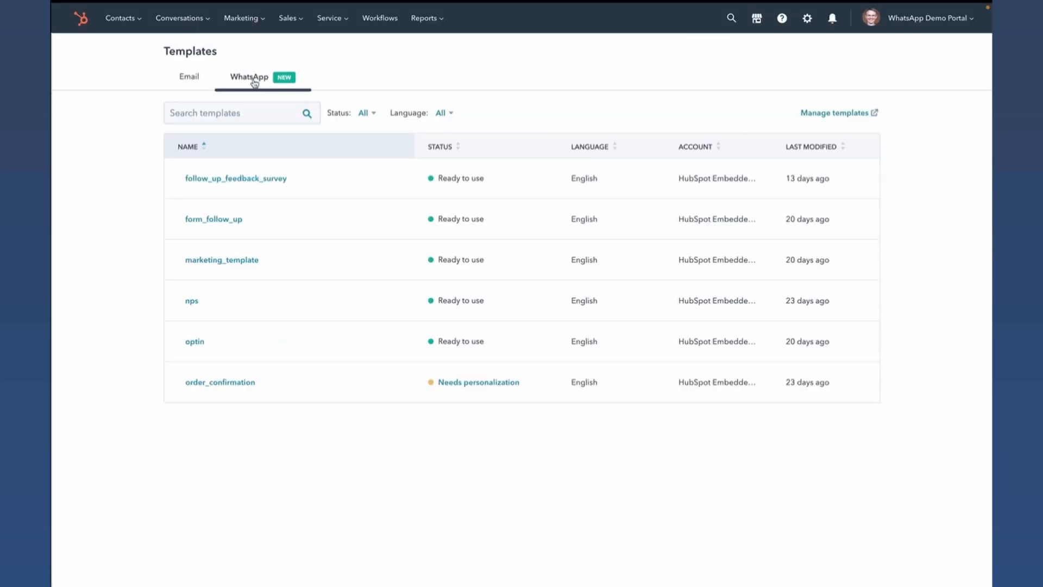
pyautogui.click(230, 260)
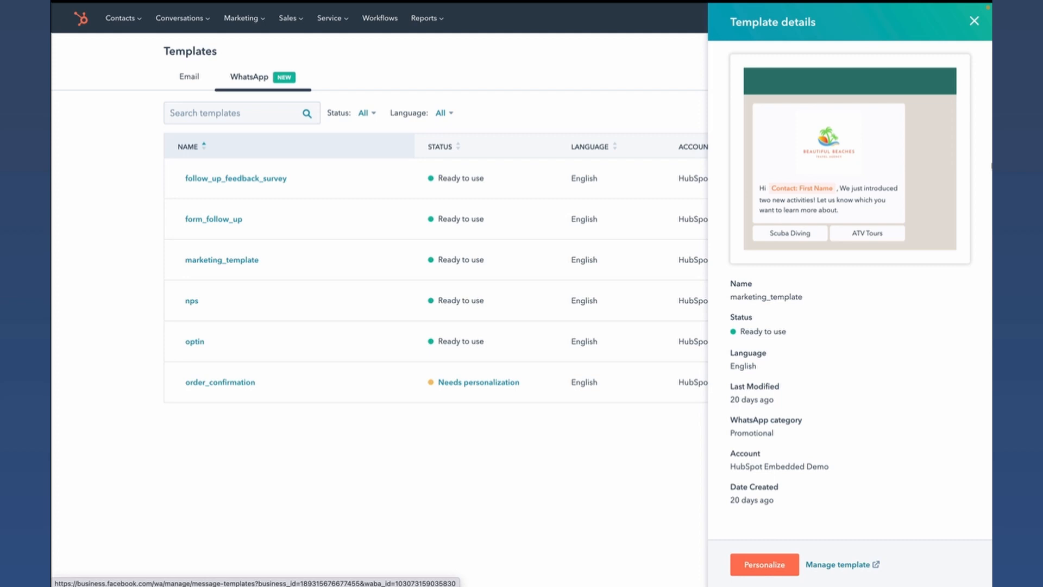
pyautogui.click(974, 20)
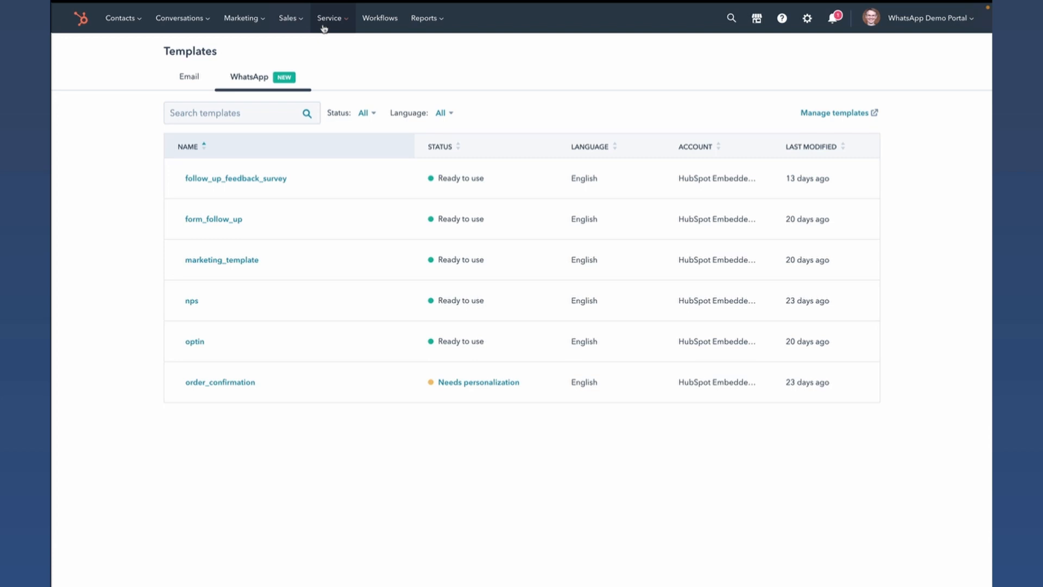
# - Open the second Send WhatsApp Template workflow and start adding a Send WhatsApp message action to the Prefers WhatsApp branch
pyautogui.click(379, 21)
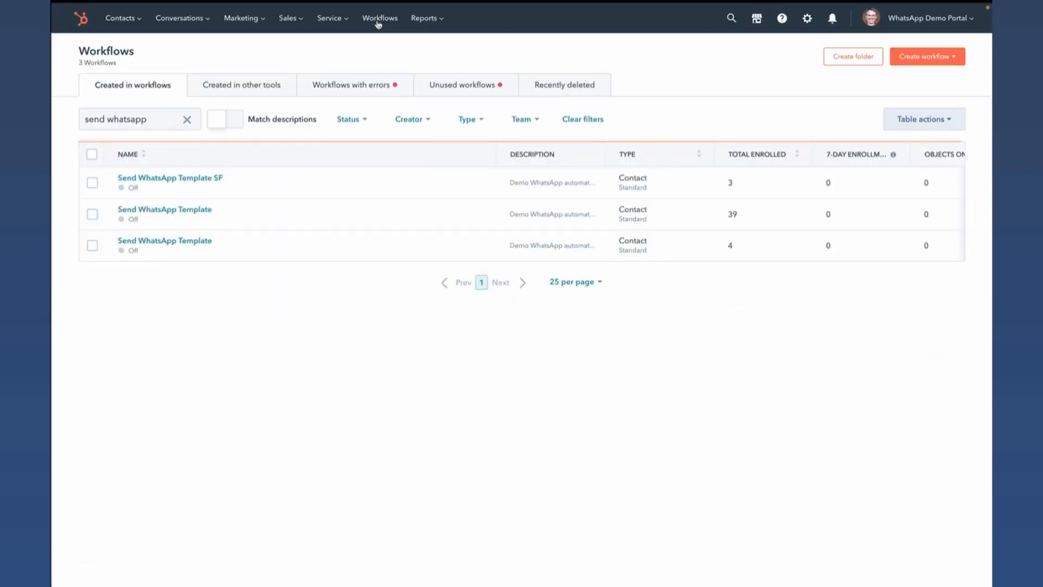
pyautogui.click(172, 215)
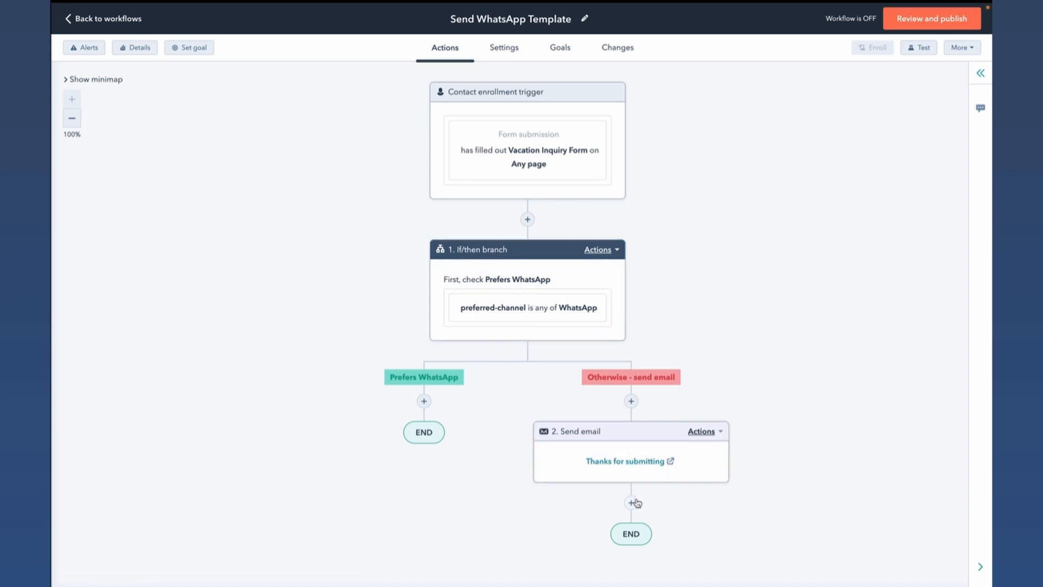
pyautogui.click(424, 401)
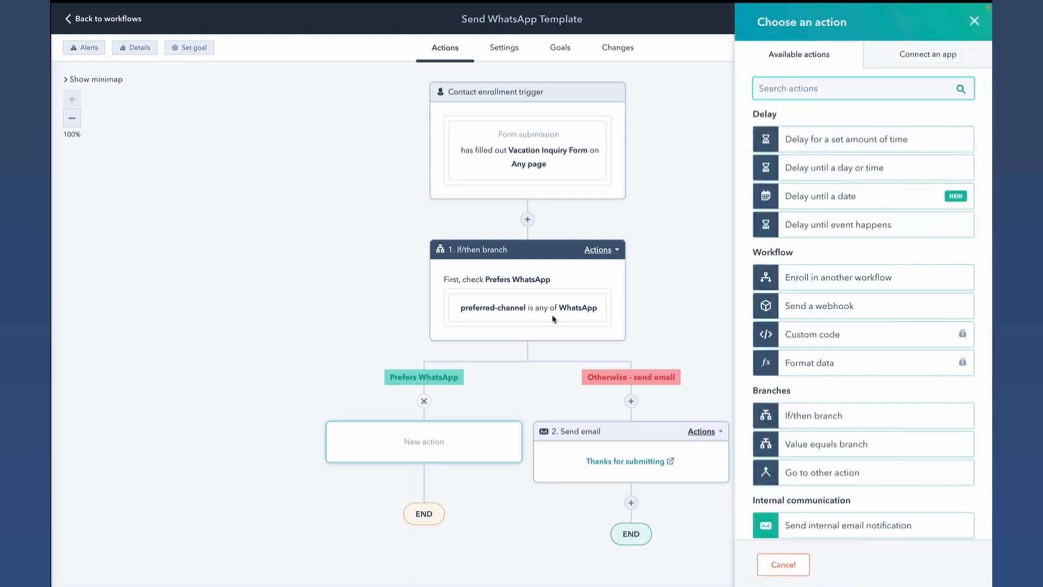
pyautogui.write('whats')
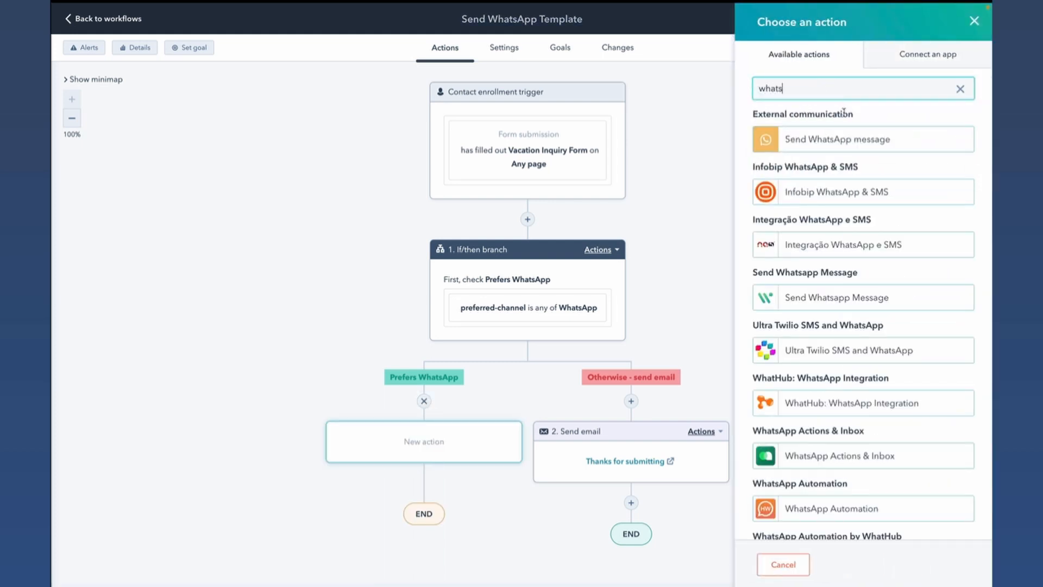
pyautogui.click(848, 140)
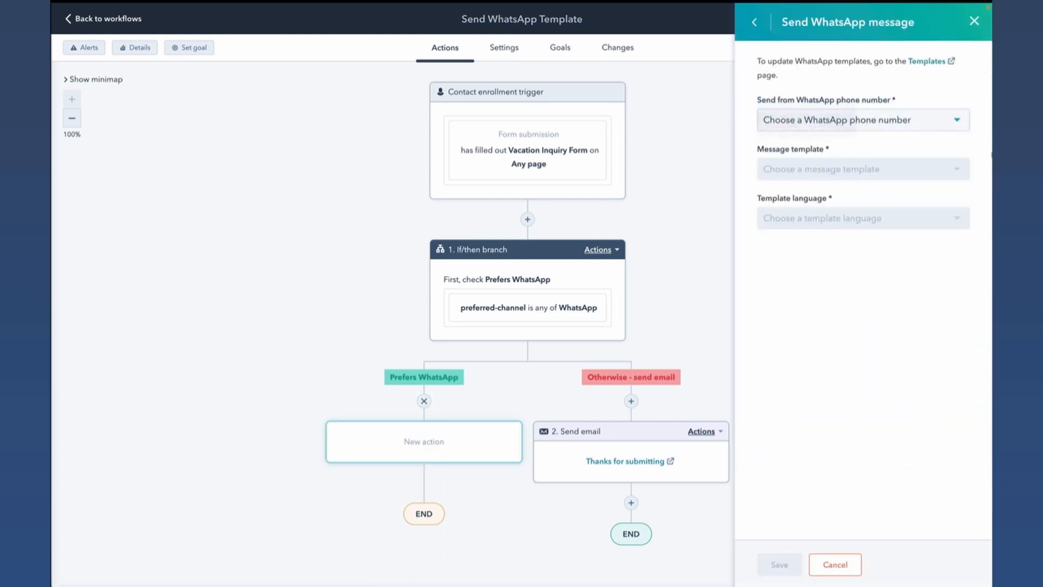
# - Choose HubSpot Embedded Demo as the sender and follow_up_feedback_survey as the message template, and return to the workflows list without saving
pyautogui.click(967, 120)
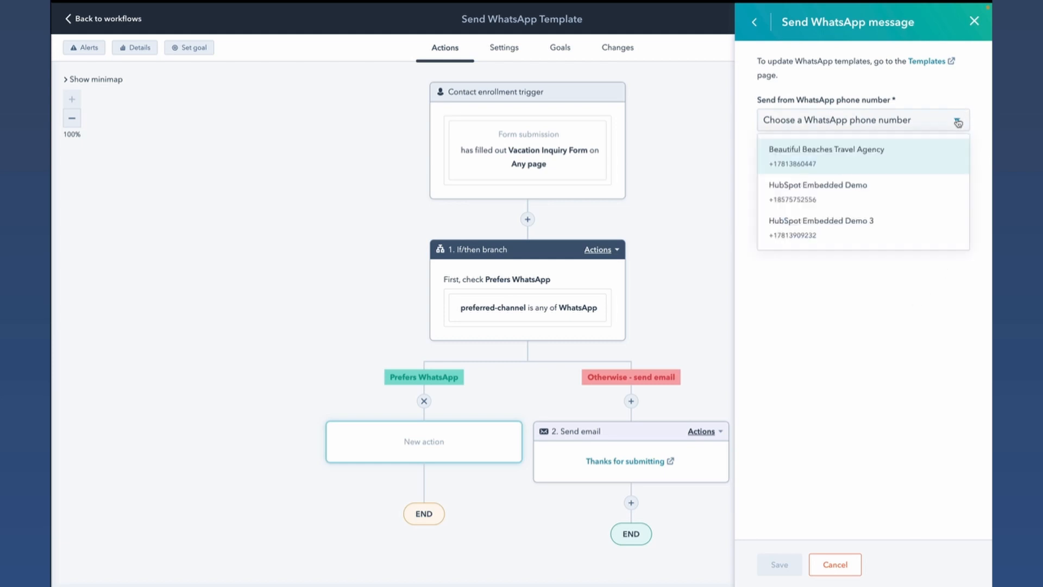
pyautogui.click(911, 158)
pyautogui.click(953, 117)
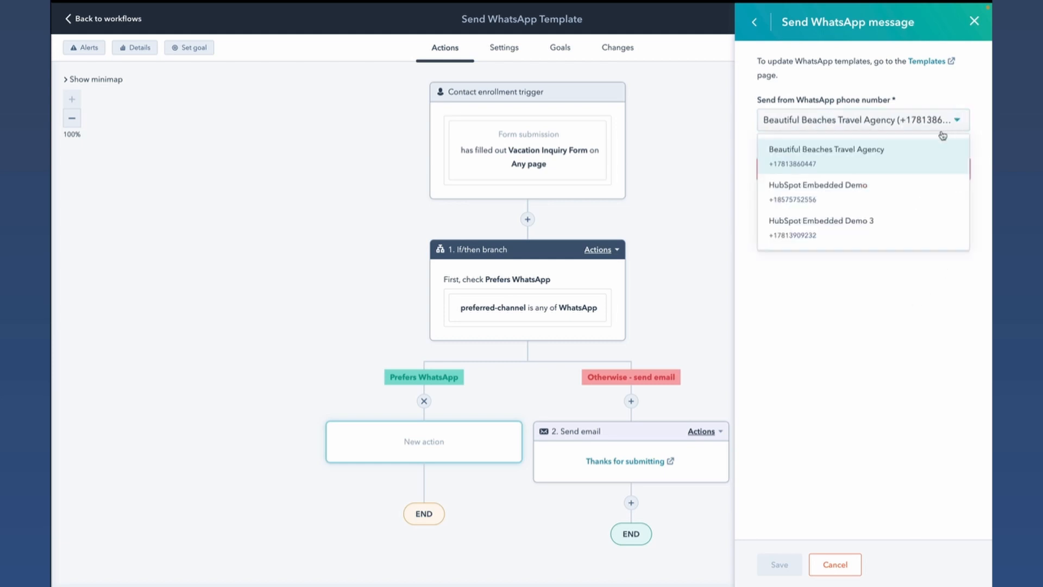
pyautogui.click(903, 190)
pyautogui.click(923, 170)
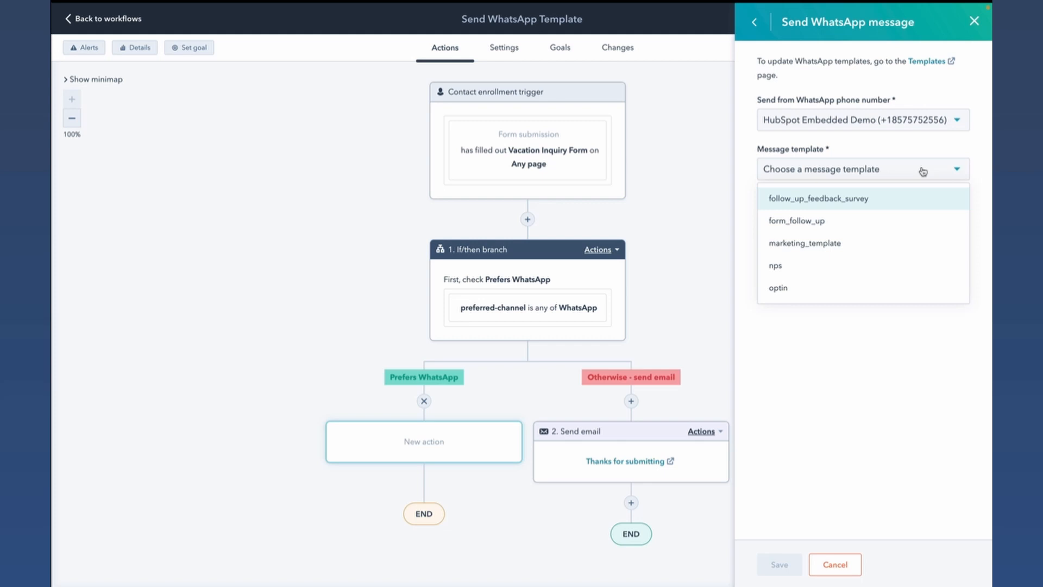
pyautogui.click(902, 201)
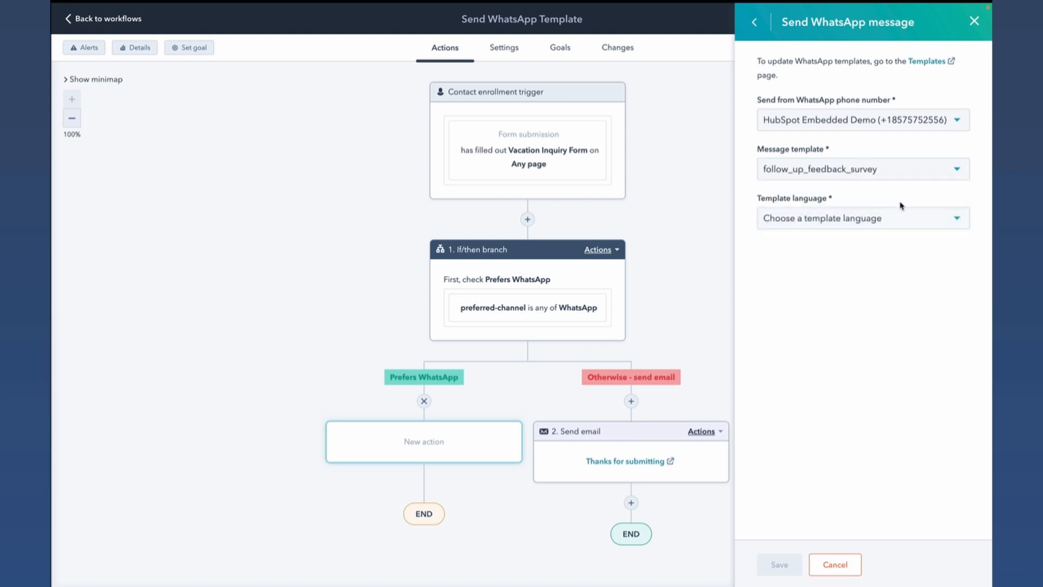
pyautogui.click(116, 19)
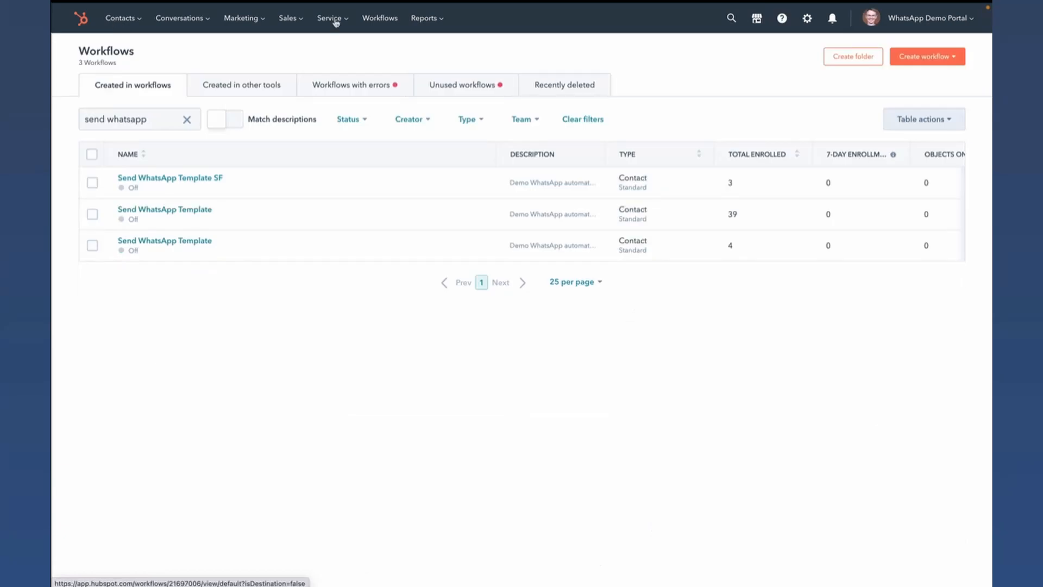
# - In the Customer Portal template settings, set the ticket status to show customized stages within the customer portal and save the change
pyautogui.click(413, 22)
pyautogui.click(435, 73)
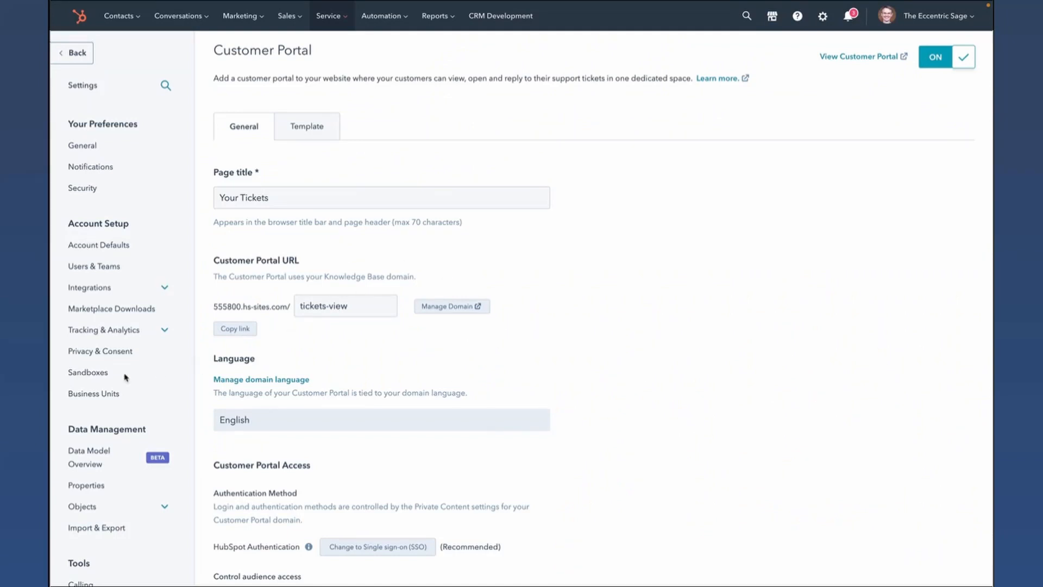
pyautogui.scroll(-5, 124, 375)
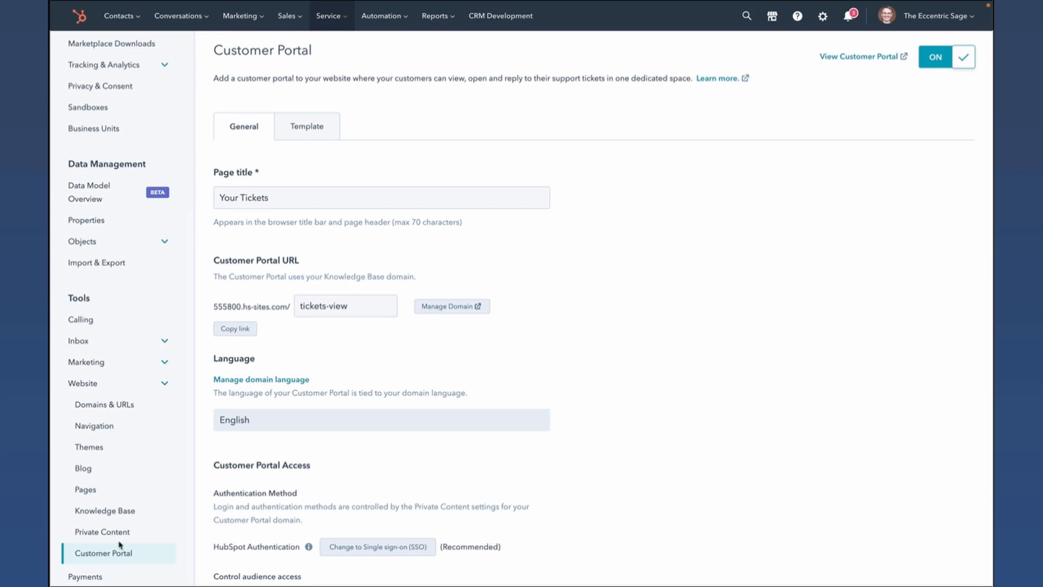
pyautogui.click(312, 135)
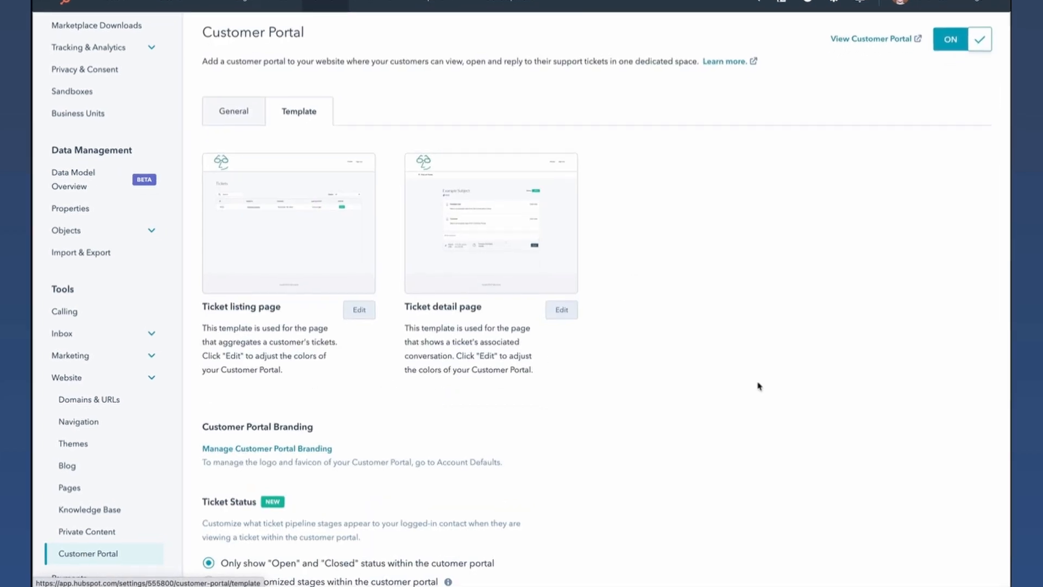
pyautogui.scroll(-4, 759, 385)
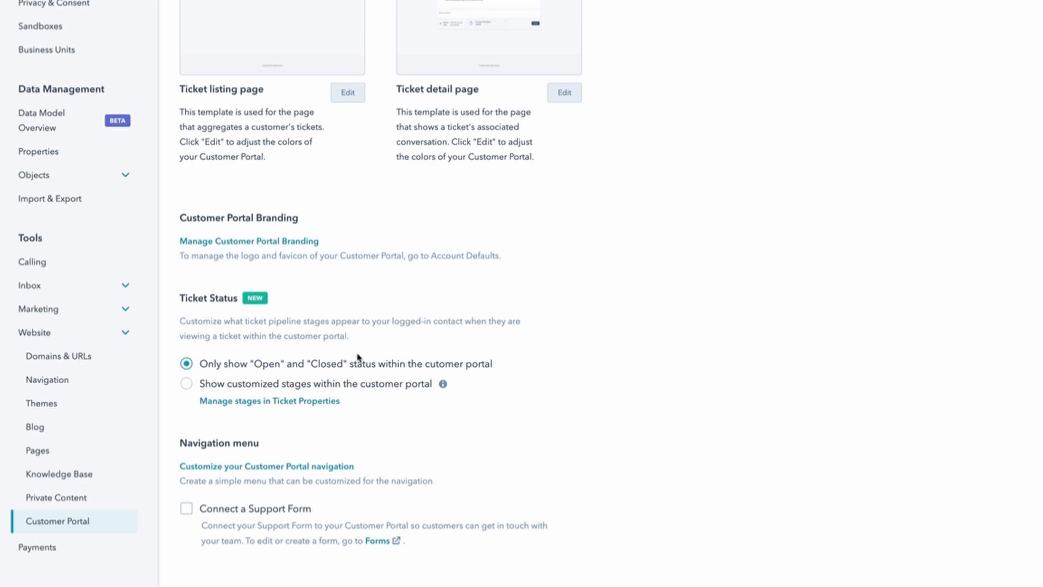
pyautogui.click(187, 384)
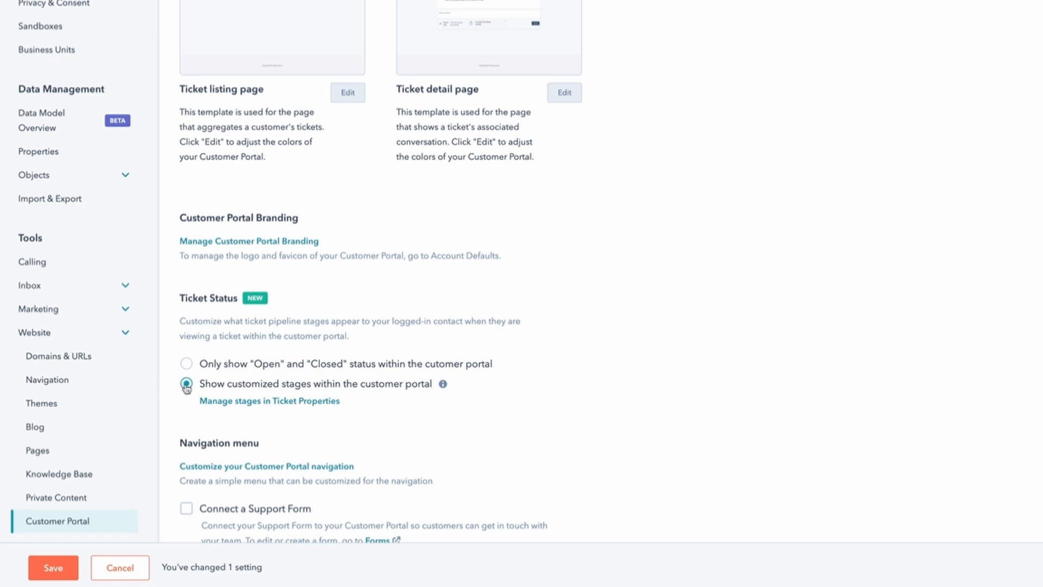
pyautogui.click(52, 569)
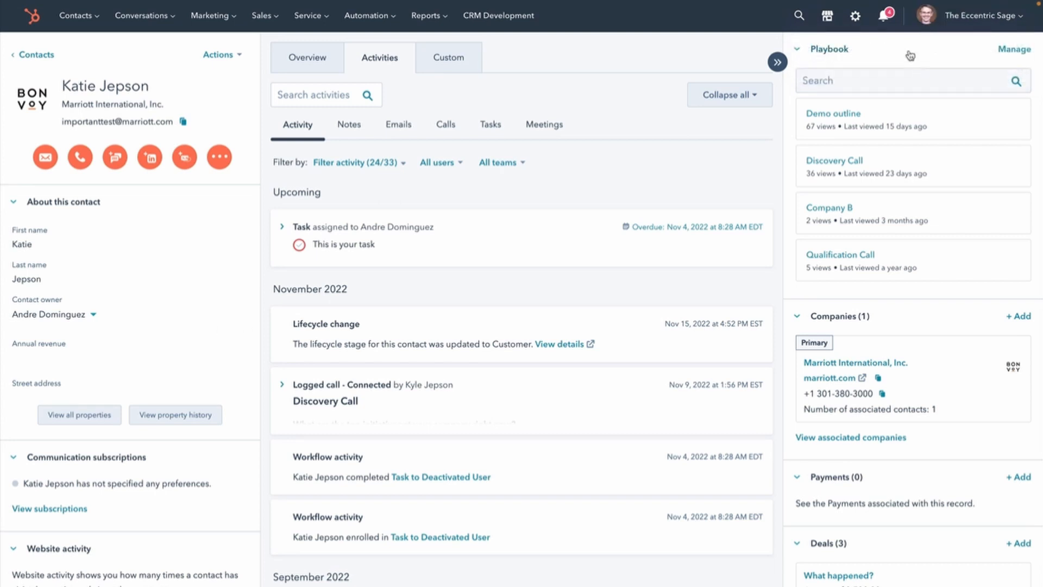
# - Expand the December 2022 call activity on the contact's timeline to view its details and recording
pyautogui.click(910, 55)
pyautogui.click(910, 55)
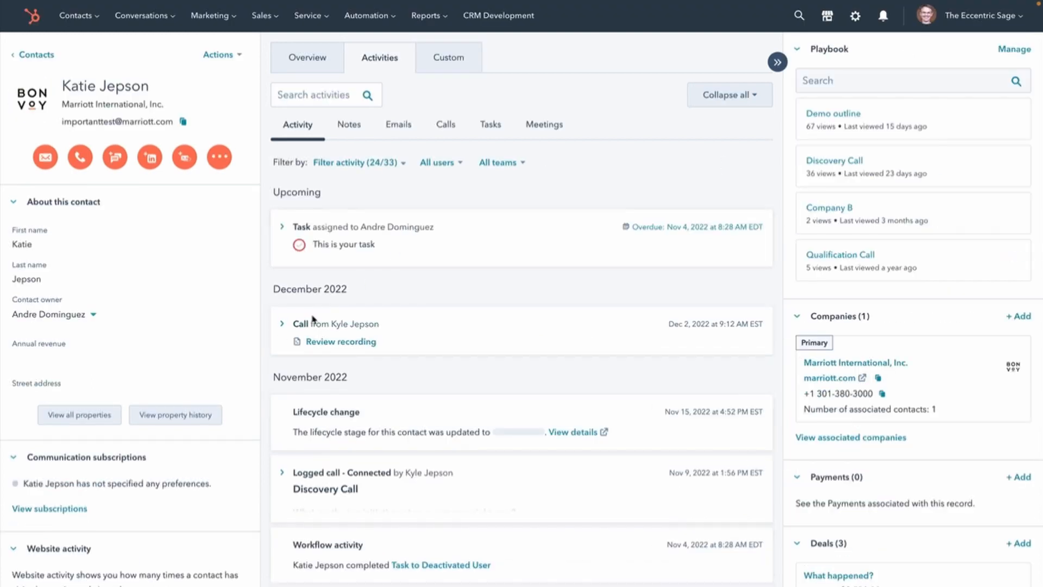
pyautogui.click(284, 325)
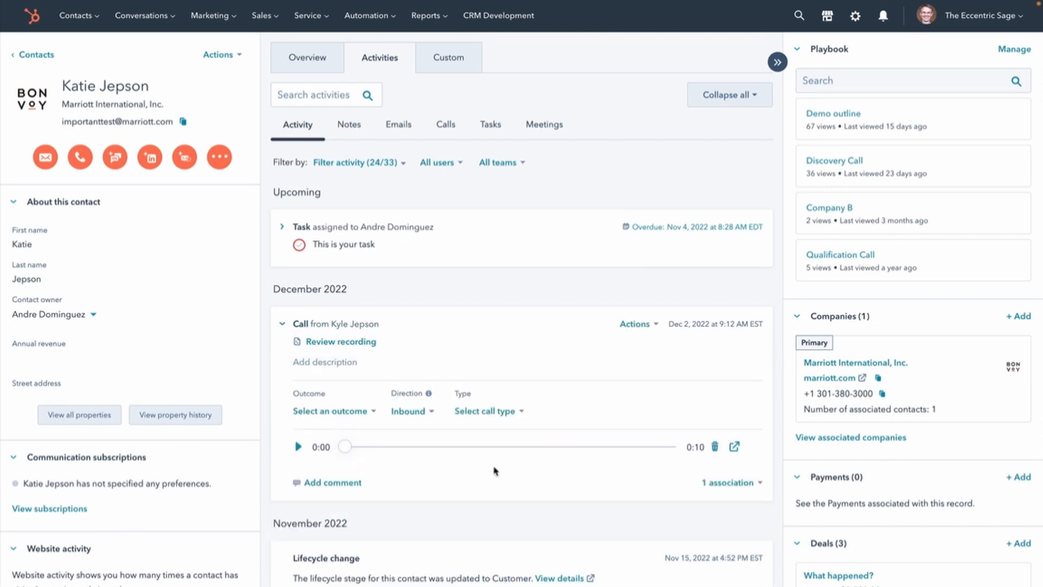